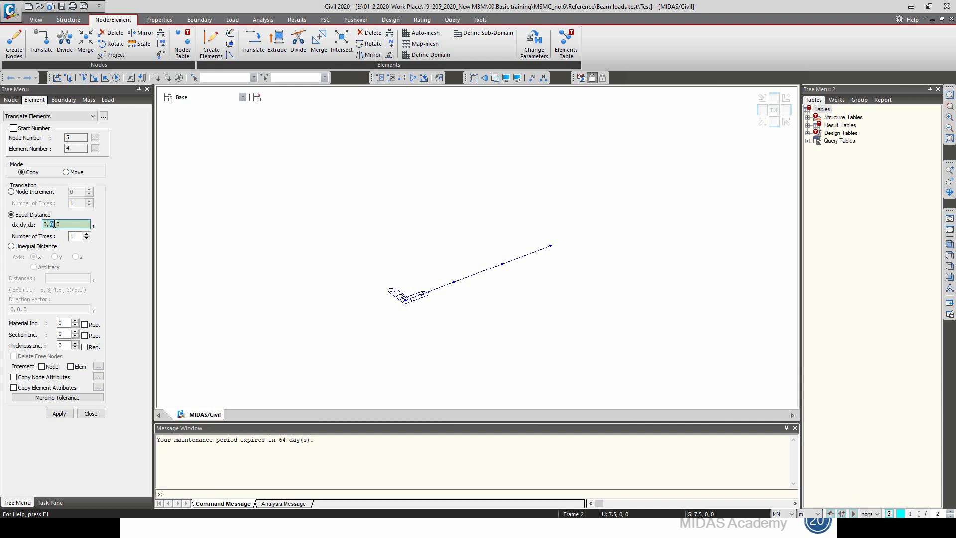
Step: Copy all beam elements once at an equal distance of 0, 5, 0 m
{"action": "left_click", "coordinate": [116, 77]}
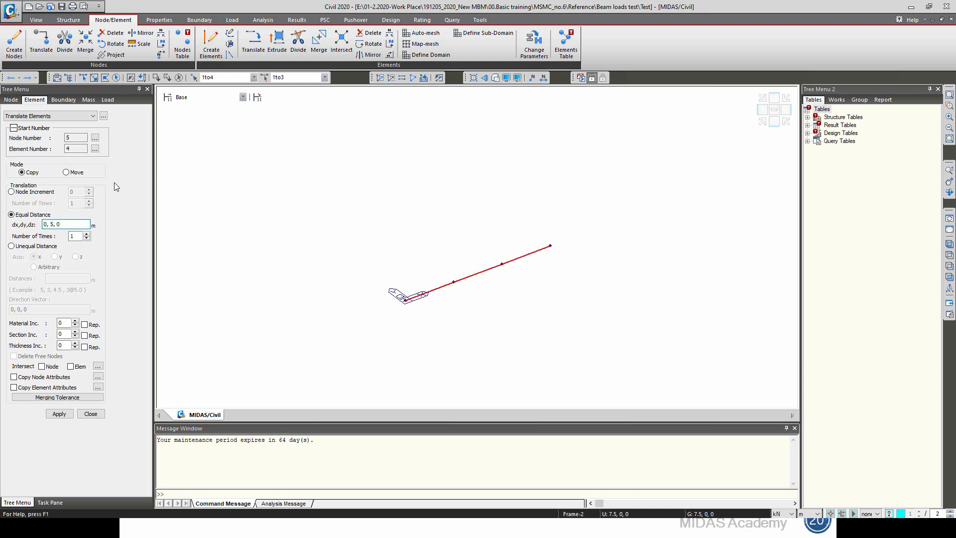
{"action": "left_click", "coordinate": [67, 416]}
{"action": "left_click", "coordinate": [90, 414]}
Step: Set the height H of the solid rectangle section REC to 2 m
{"action": "right_click", "coordinate": [61, 181]}
{"action": "left_click", "coordinate": [92, 315]}
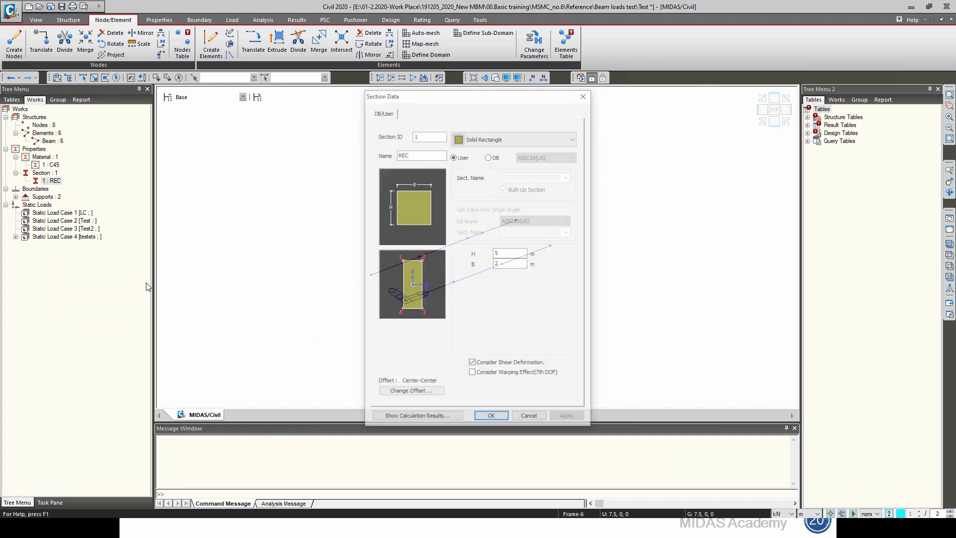
{"action": "double_click", "coordinate": [512, 255]}
{"action": "type", "text": "2"}
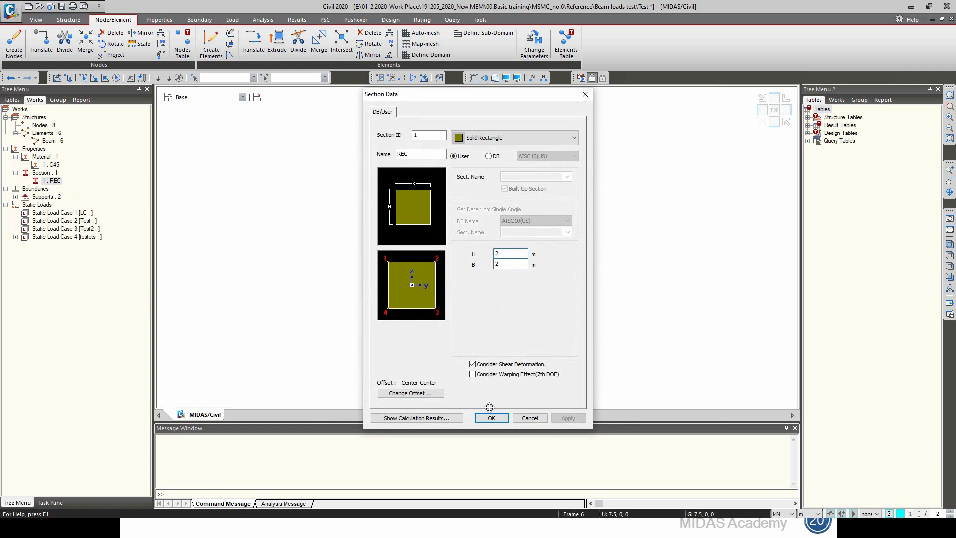
{"action": "left_click", "coordinate": [491, 417]}
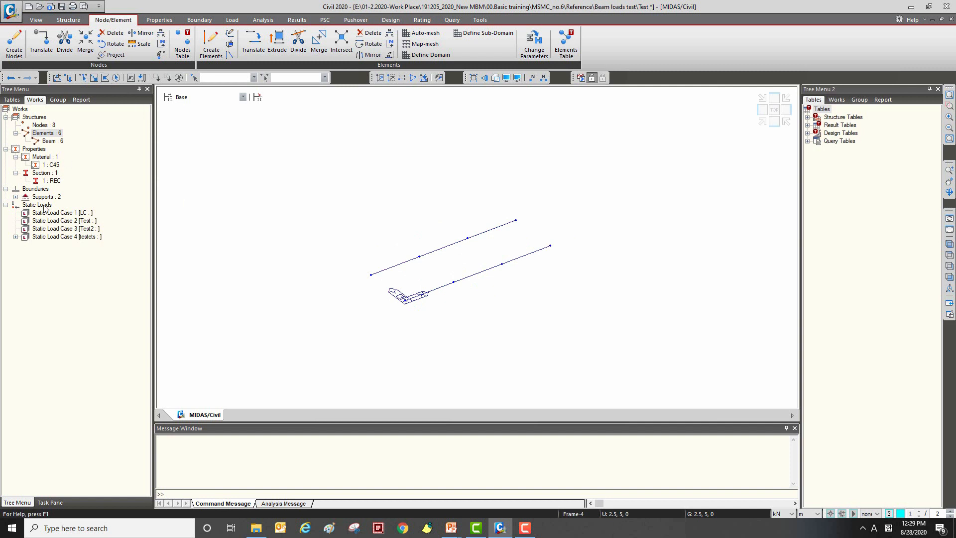
Step: Delete the element beam loads from the static load case testets
{"action": "left_click", "coordinate": [15, 237]}
{"action": "right_click", "coordinate": [71, 244]}
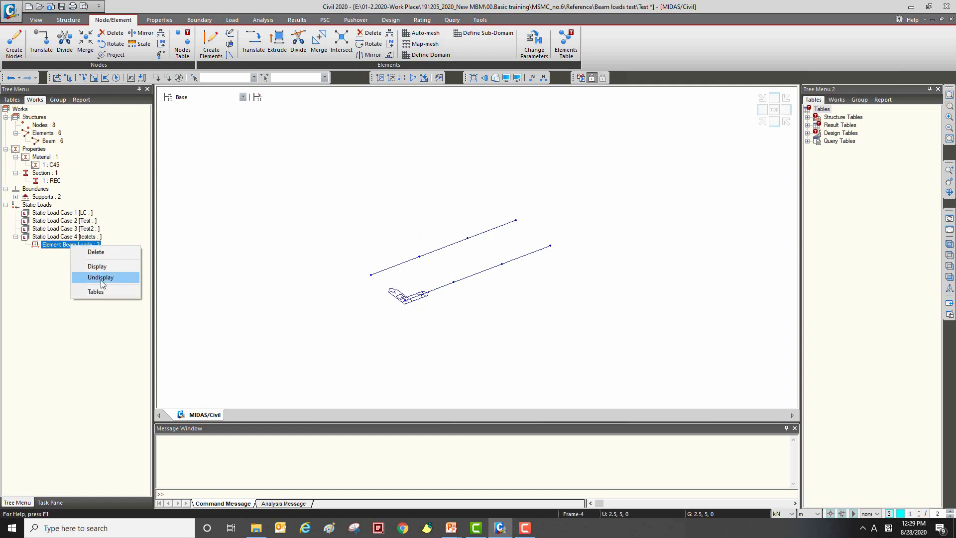
{"action": "left_click", "coordinate": [96, 252]}
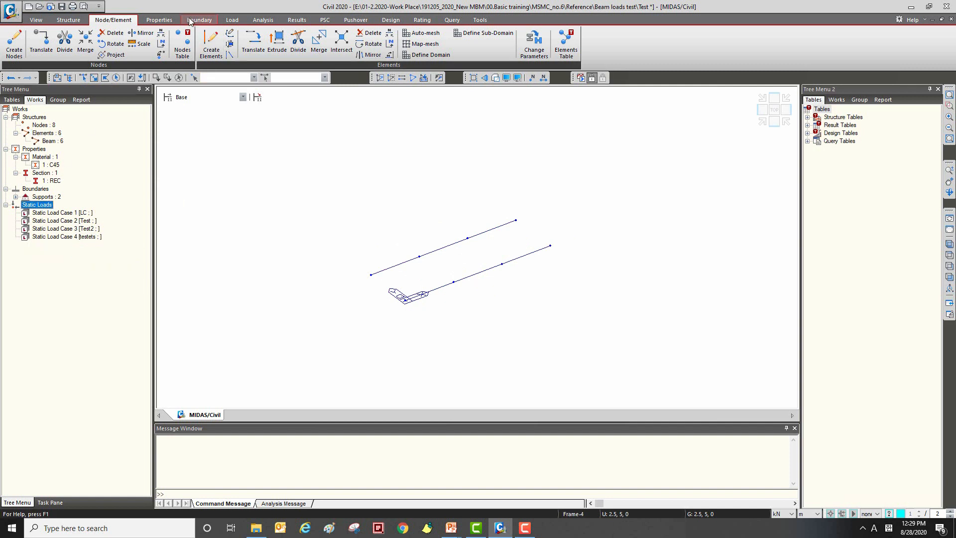
Step: Open the static load case definitions and enter Test3 as the name for a new load case
{"action": "left_click", "coordinate": [235, 22]}
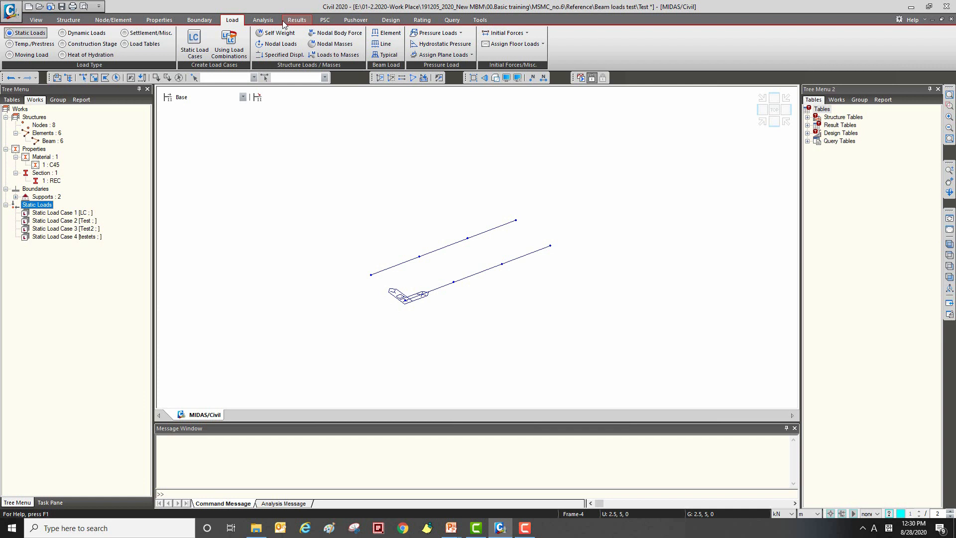
{"action": "left_click", "coordinate": [195, 50]}
{"action": "left_click_drag", "start_coordinate": [189, 18], "coordinate": [356, 97]}
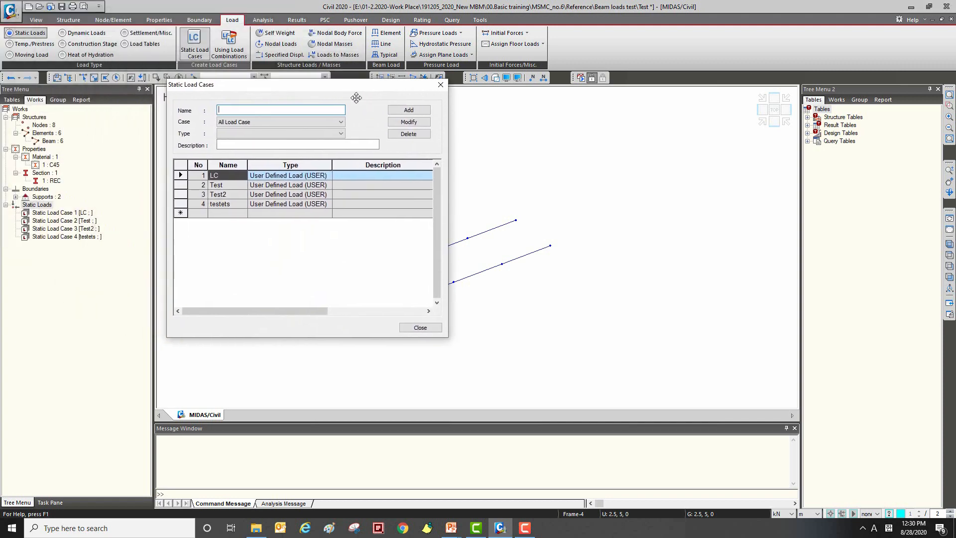
{"action": "left_click", "coordinate": [268, 204]}
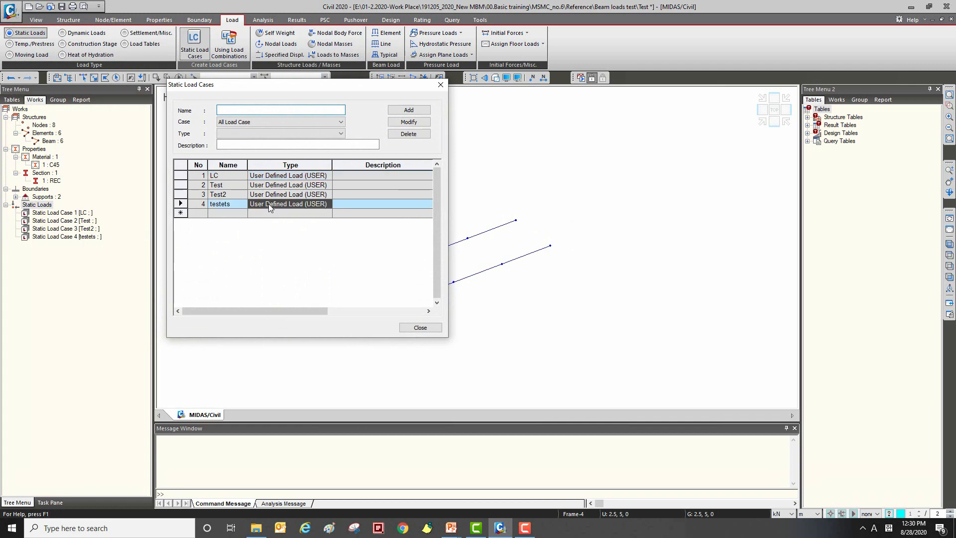
{"action": "left_click", "coordinate": [229, 193]}
{"action": "left_click", "coordinate": [235, 175]}
{"action": "left_click", "coordinate": [256, 205]}
{"action": "left_click", "coordinate": [256, 213]}
{"action": "left_click_drag", "start_coordinate": [254, 109], "coordinate": [200, 96]}
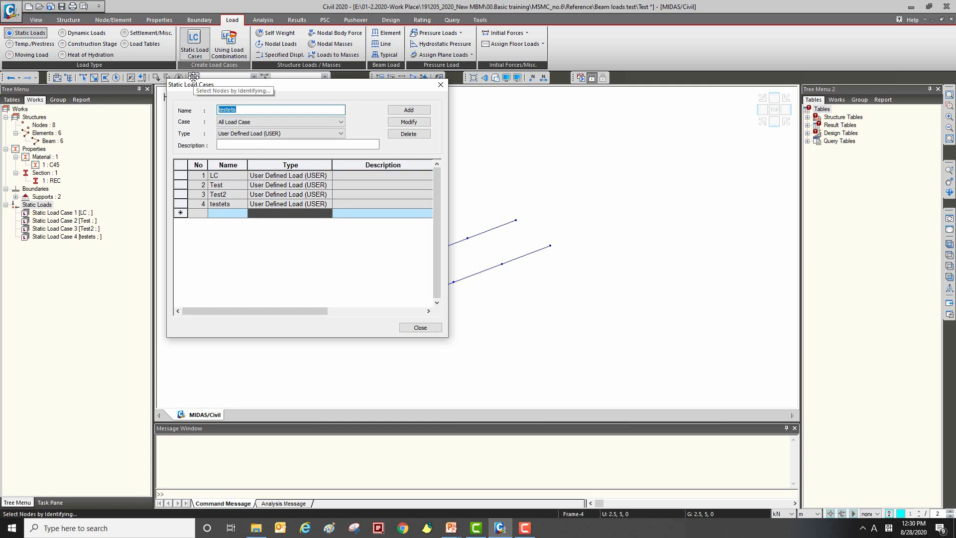
{"action": "key", "text": "Caps_Lock"}
{"action": "type", "text": "T"}
{"action": "key", "text": "Caps_Lock"}
{"action": "type", "text": "est3"}
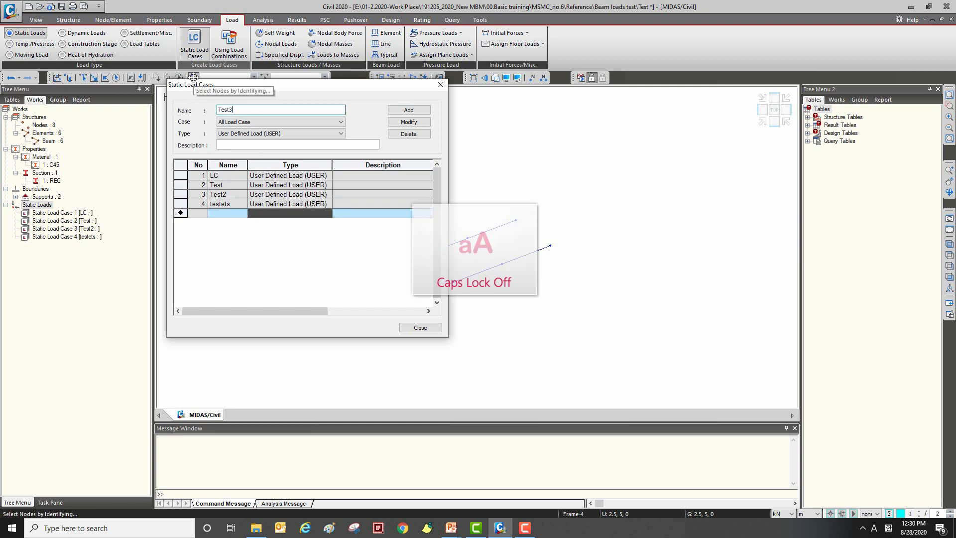
Step: Assign the User Defined Load (USER) type to Test3 and add it to the static load cases
{"action": "left_click", "coordinate": [265, 134]}
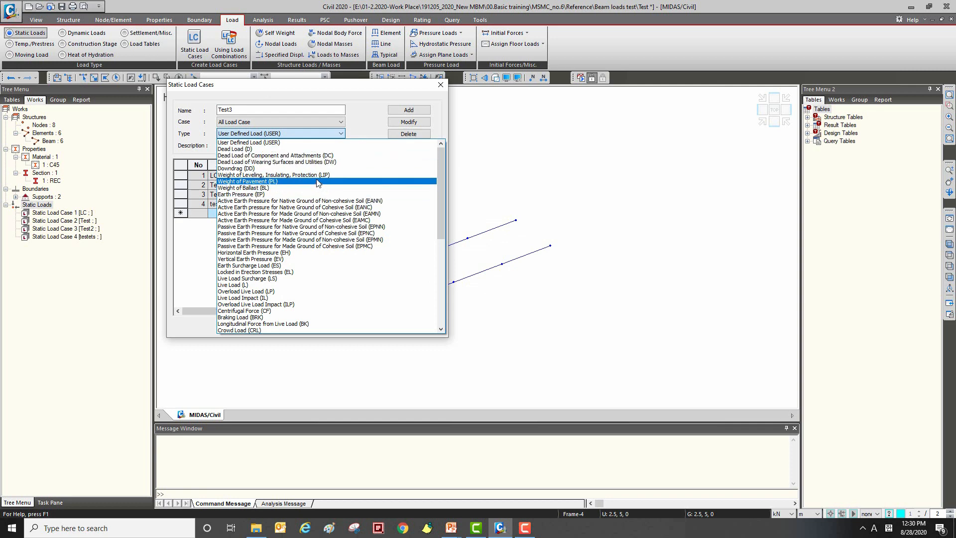
{"action": "scroll", "coordinate": [281, 163], "scroll_direction": "down", "scroll_amount": 1}
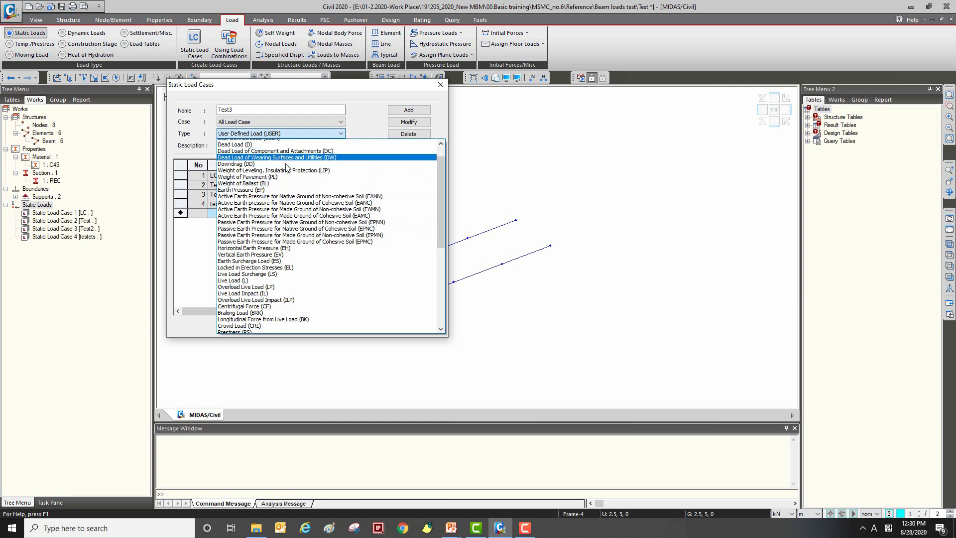
{"action": "scroll", "coordinate": [282, 164], "scroll_direction": "down", "scroll_amount": 9}
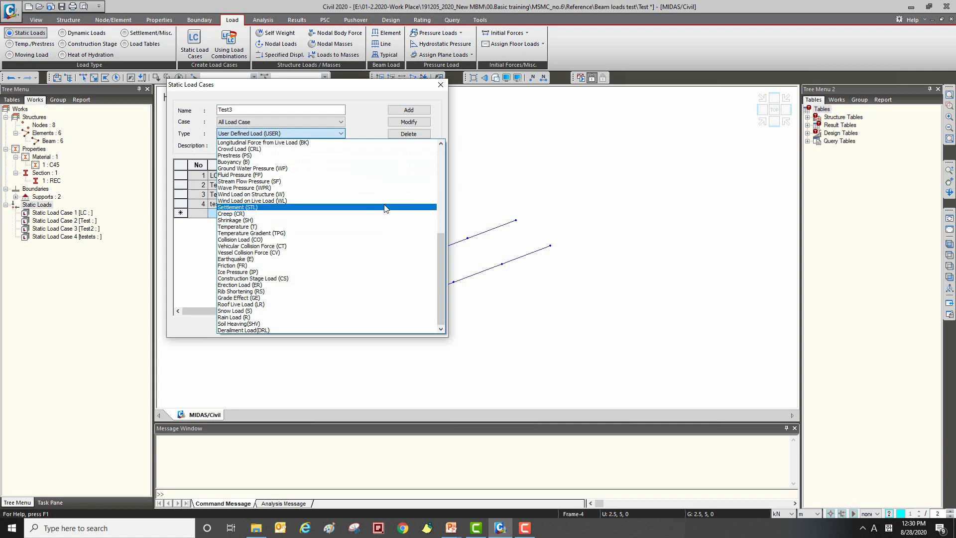
{"action": "scroll", "coordinate": [389, 204], "scroll_direction": "up", "scroll_amount": 10}
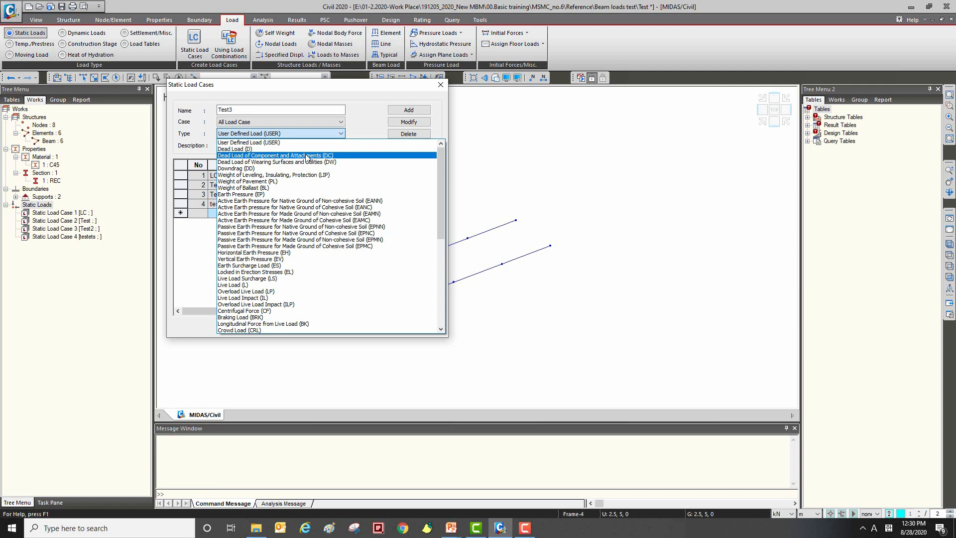
{"action": "left_click", "coordinate": [238, 143]}
{"action": "left_click", "coordinate": [409, 110]}
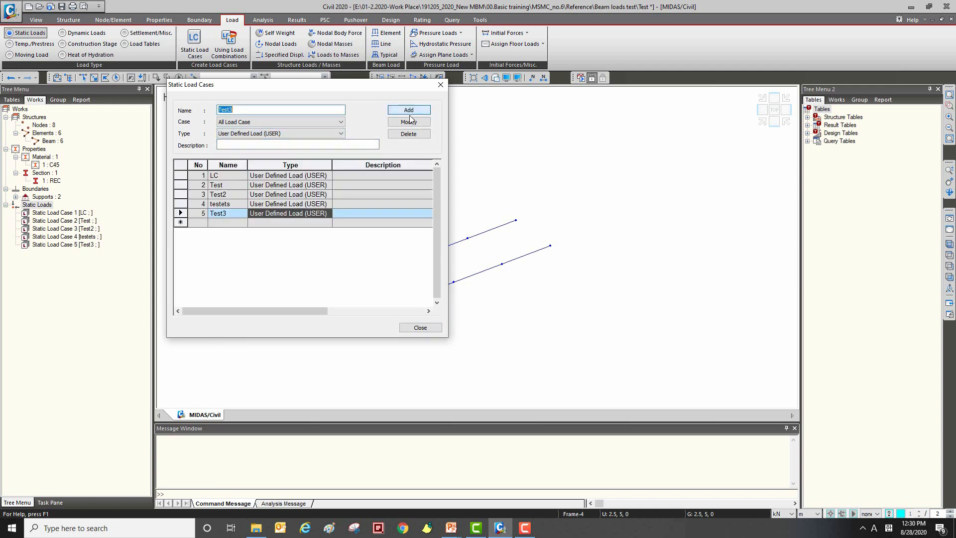
{"action": "left_click", "coordinate": [421, 328]}
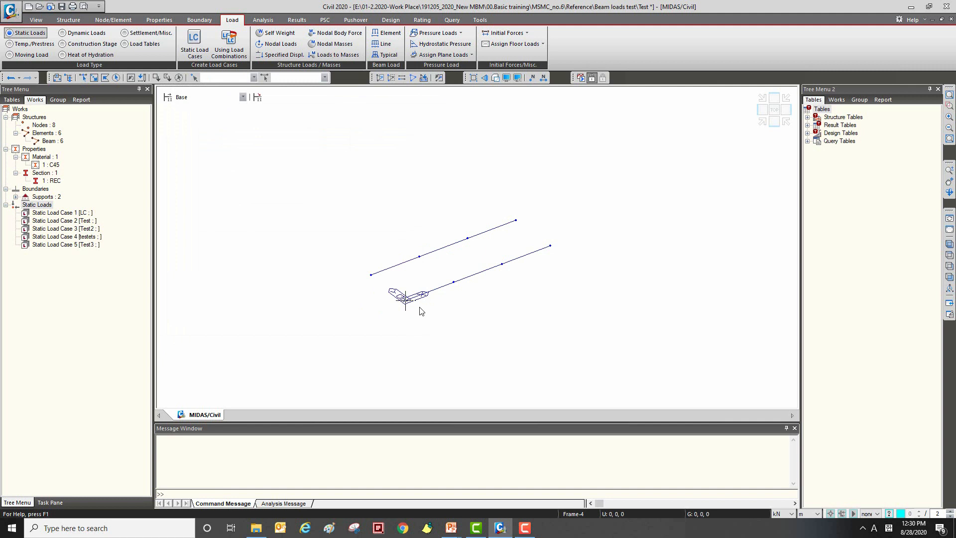
Step: Examine the design codes and the Steel and Concrete code options offered for automatic generation of load combinations
{"action": "left_click", "coordinate": [297, 20]}
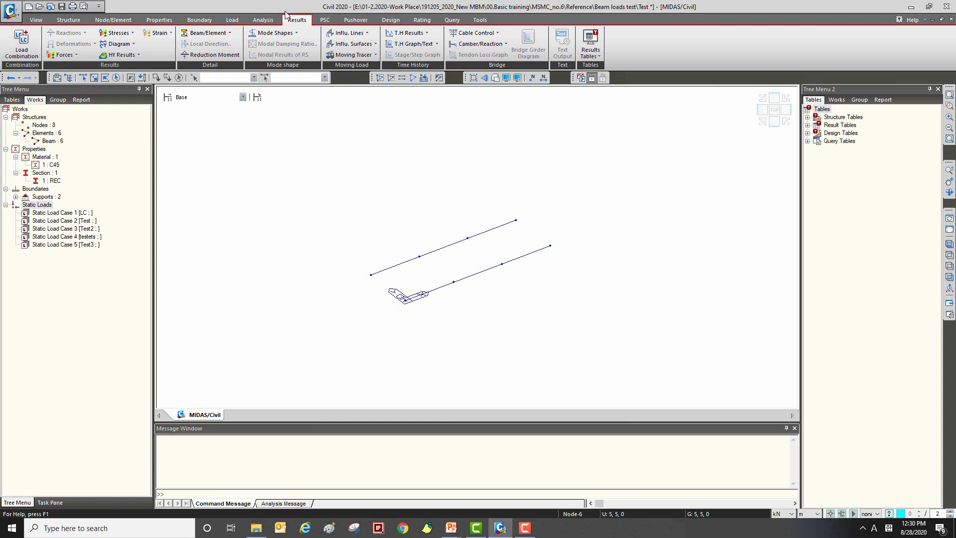
{"action": "left_click", "coordinate": [30, 59]}
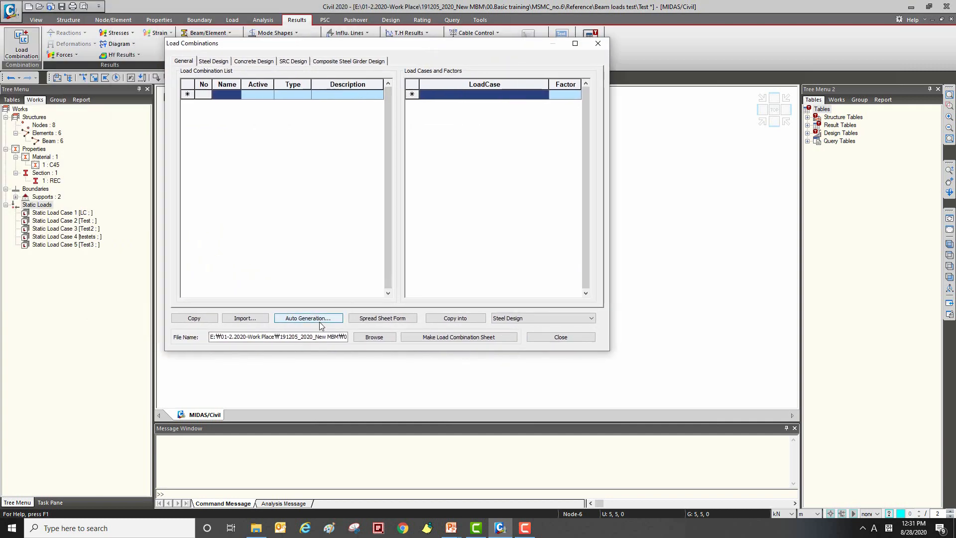
{"action": "left_click", "coordinate": [320, 323]}
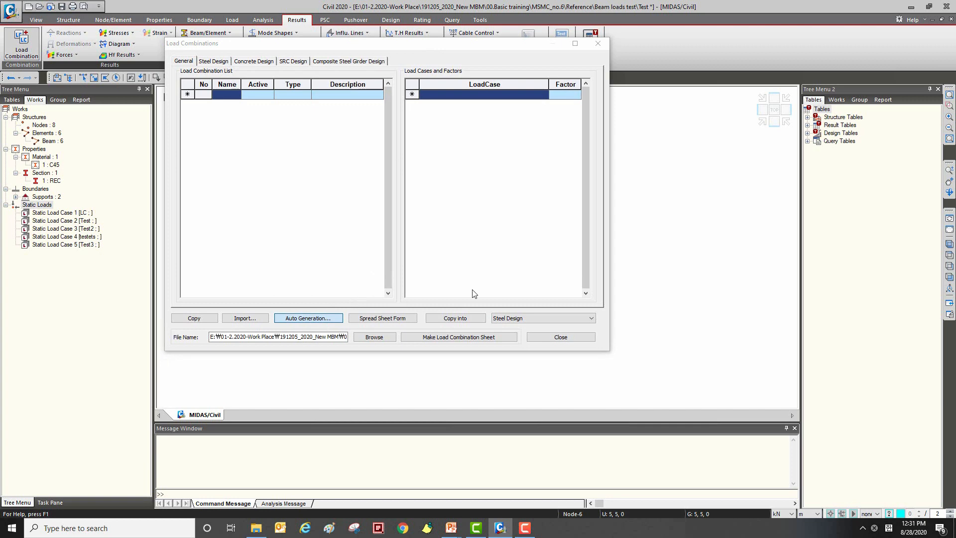
{"action": "left_click_drag", "start_coordinate": [381, 13], "coordinate": [418, 19]}
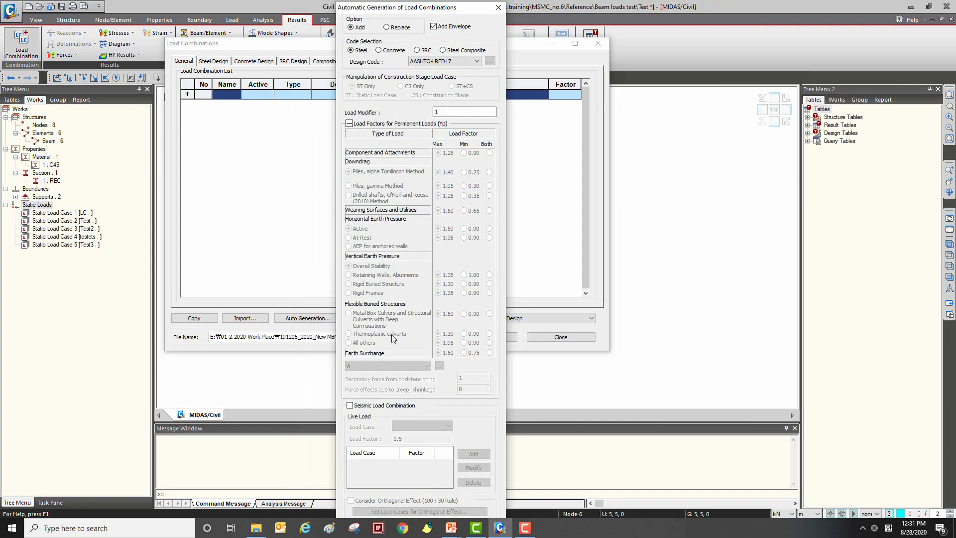
{"action": "left_click", "coordinate": [441, 61]}
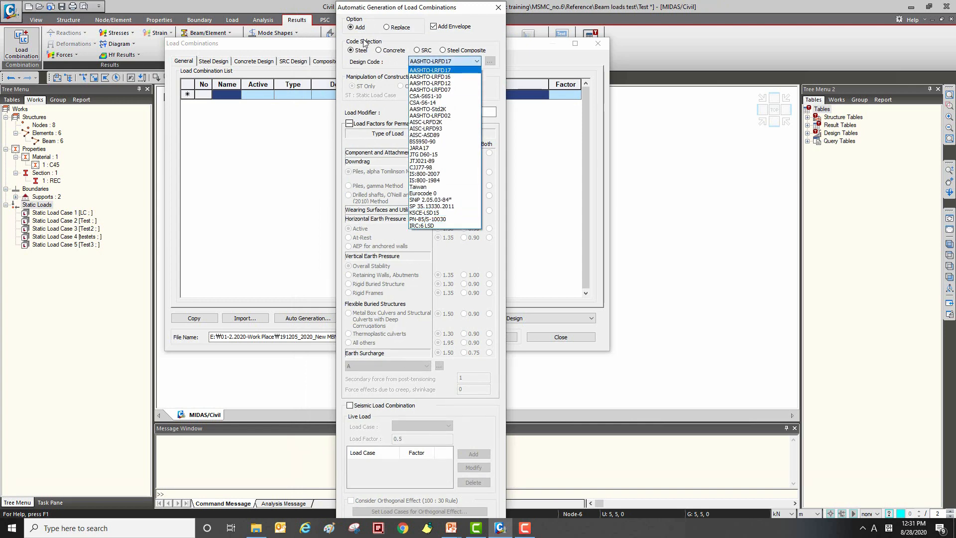
{"action": "left_click", "coordinate": [390, 53]}
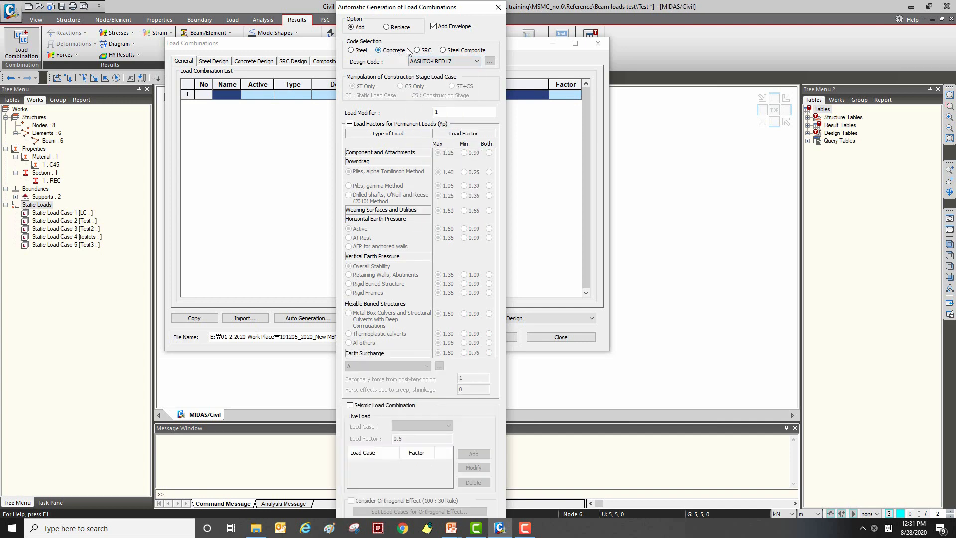
{"action": "left_click", "coordinate": [498, 7]}
{"action": "left_click", "coordinate": [560, 337]}
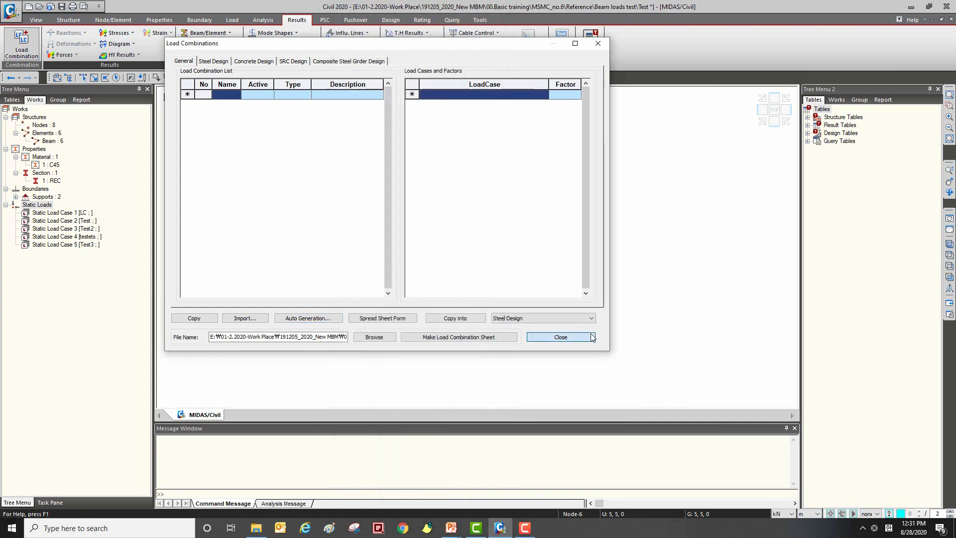
Step: Add self weight to load case LC with a Z factor of -1 and check its entry in the works tree
{"action": "left_click", "coordinate": [228, 20]}
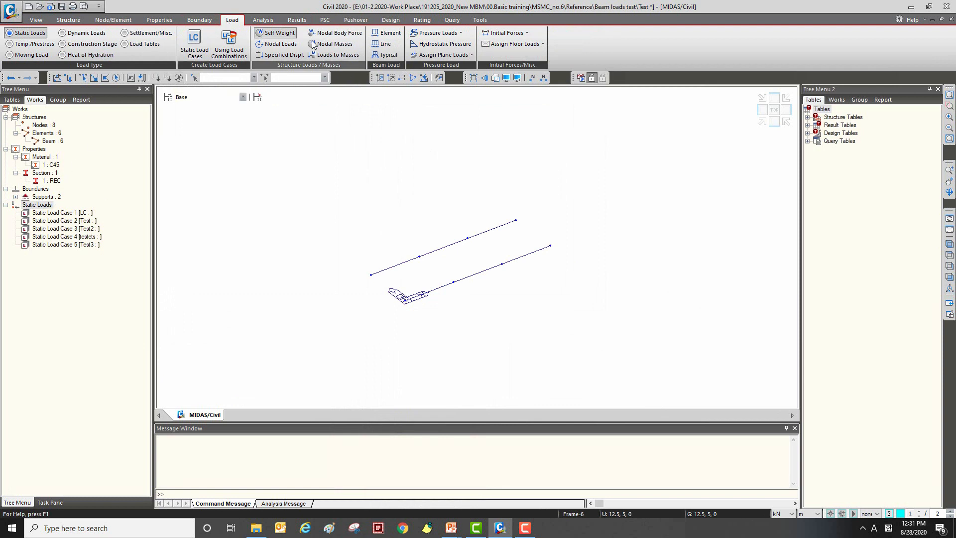
{"action": "left_click", "coordinate": [279, 35]}
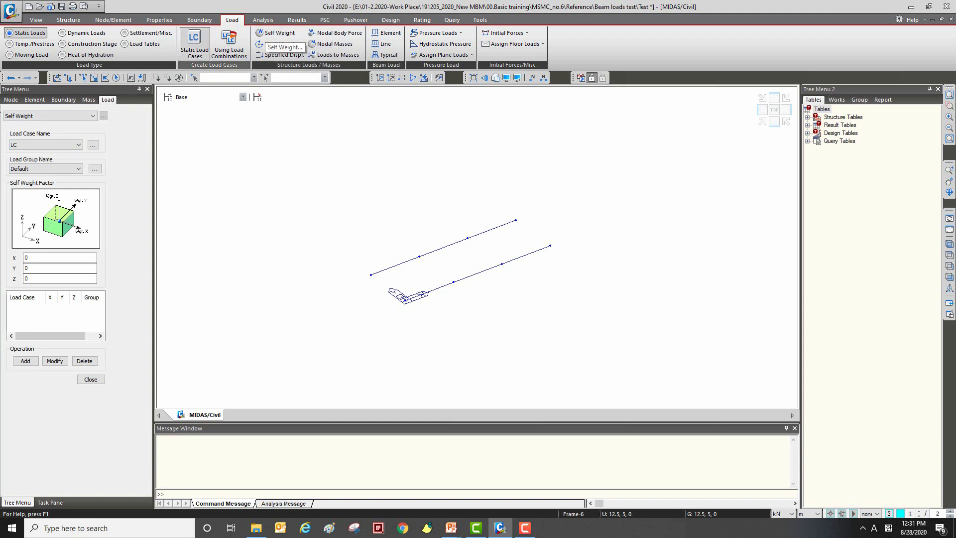
{"action": "left_click", "coordinate": [75, 143]}
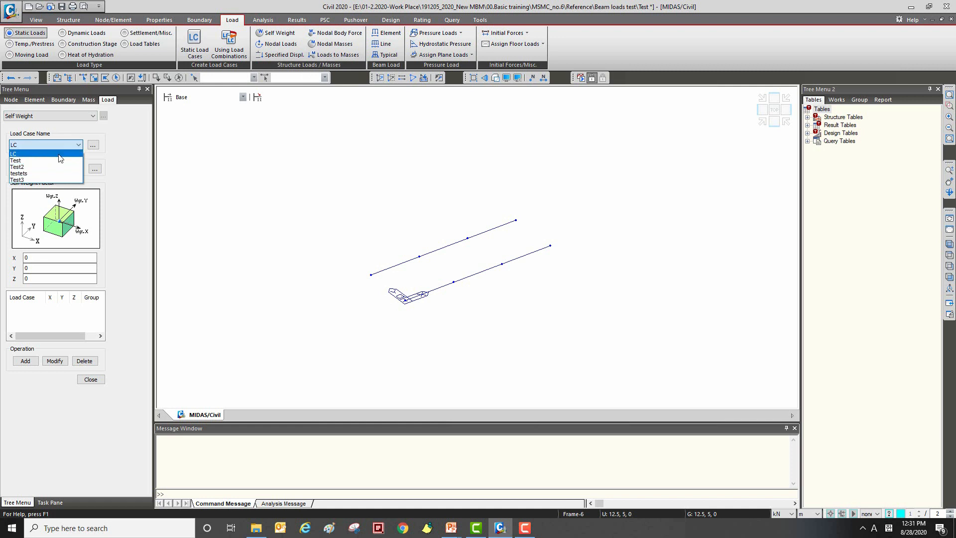
{"action": "left_click", "coordinate": [59, 154]}
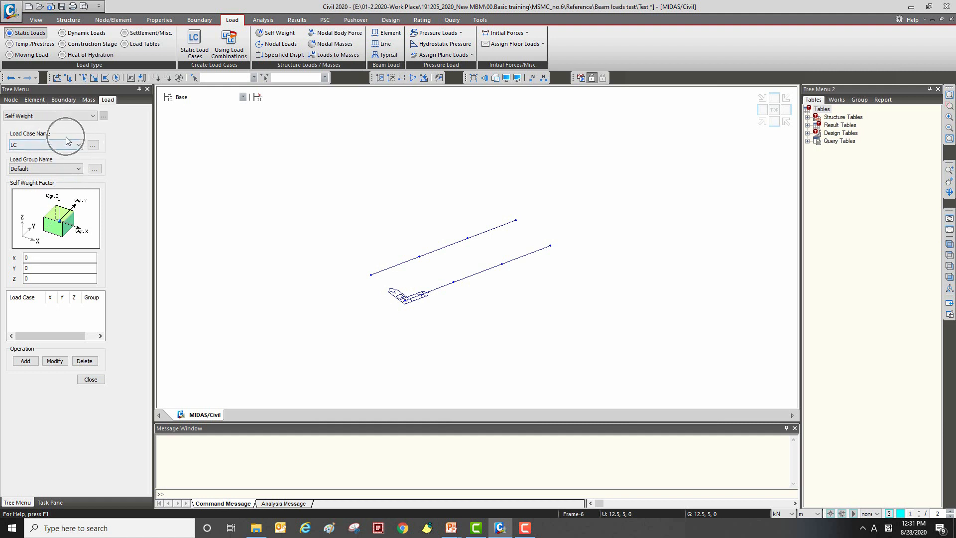
{"action": "left_click", "coordinate": [60, 278]}
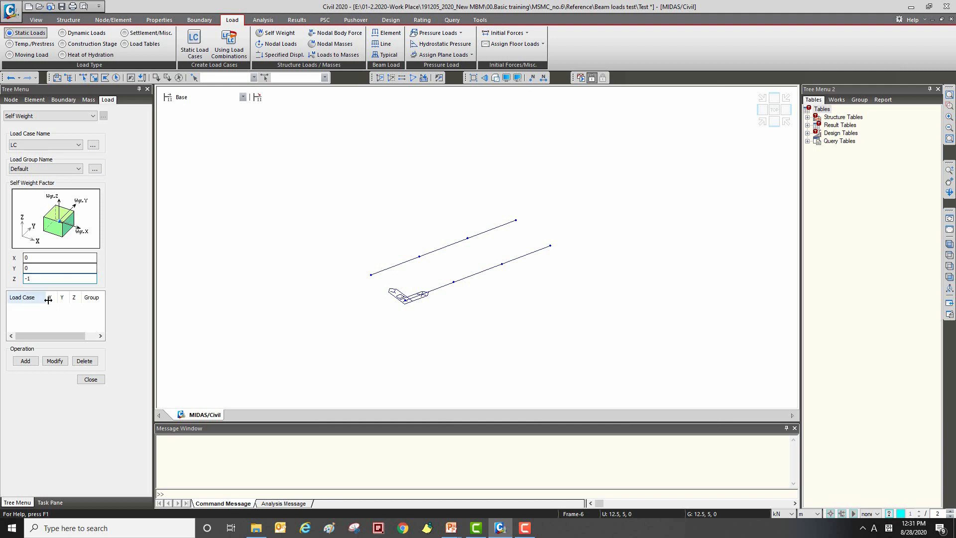
{"action": "middle_click_drag", "start_coordinate": [313, 254], "coordinate": [313, 247]}
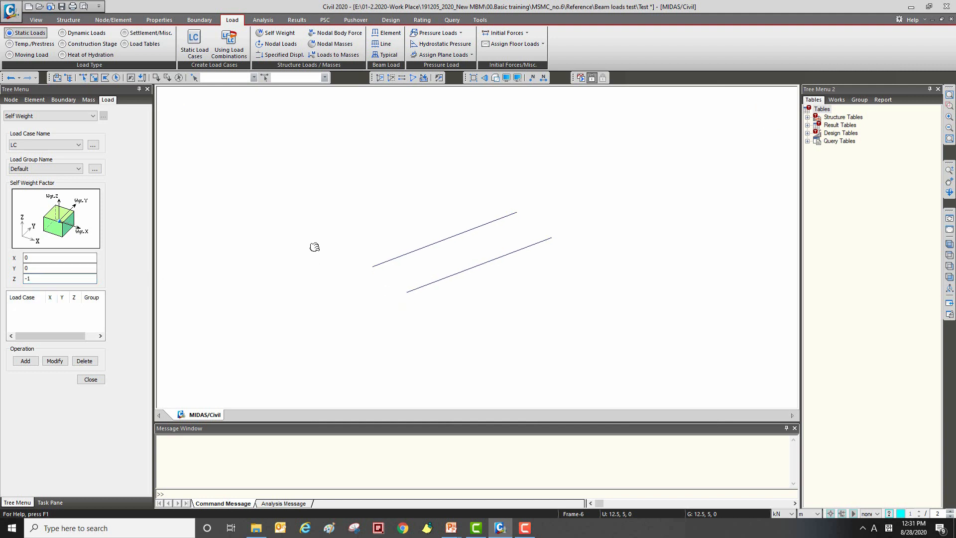
{"action": "left_click", "coordinate": [25, 362]}
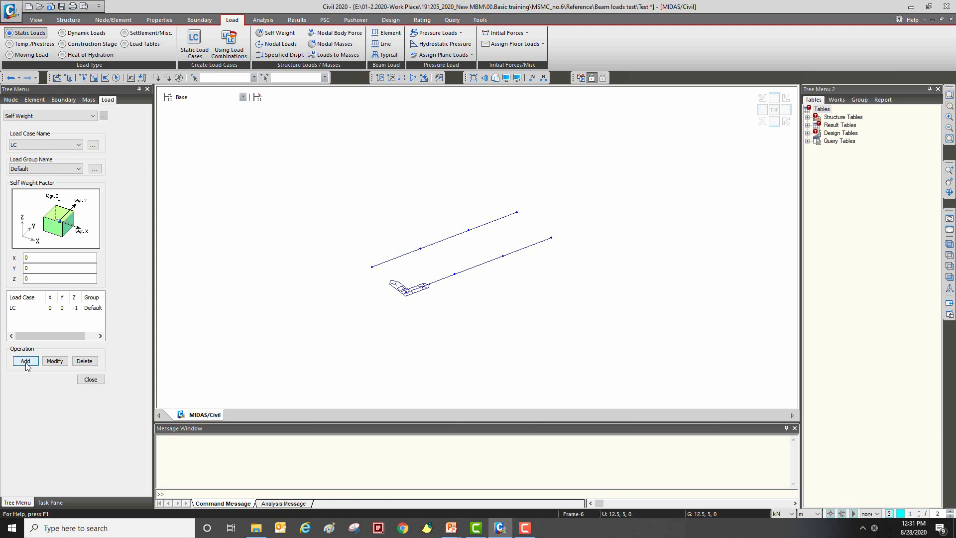
{"action": "left_click", "coordinate": [837, 100]}
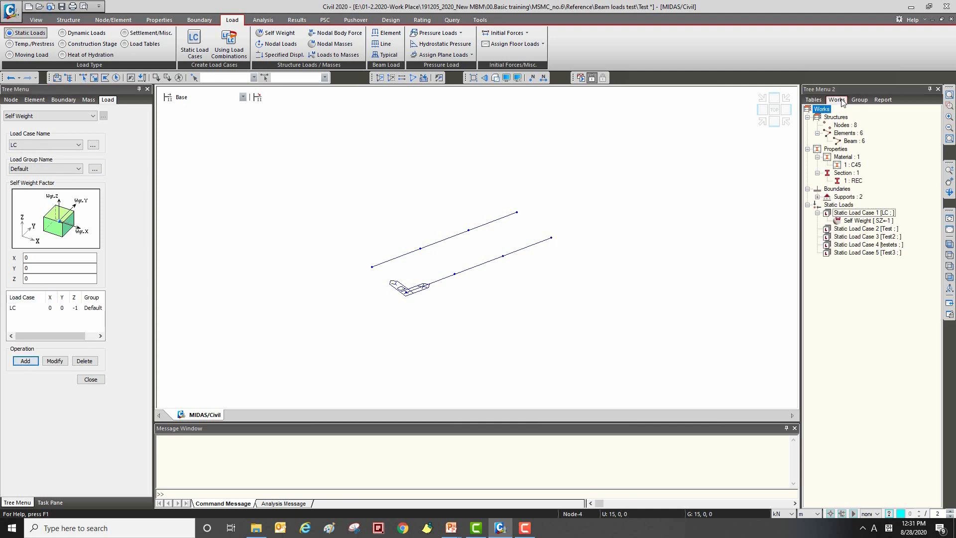
{"action": "left_click", "coordinate": [857, 221]}
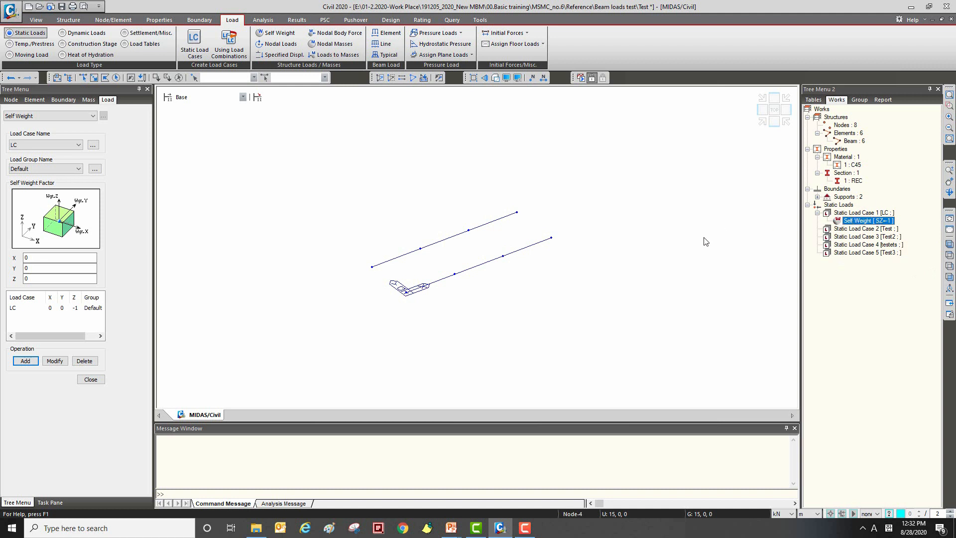
{"action": "left_click", "coordinate": [91, 379]}
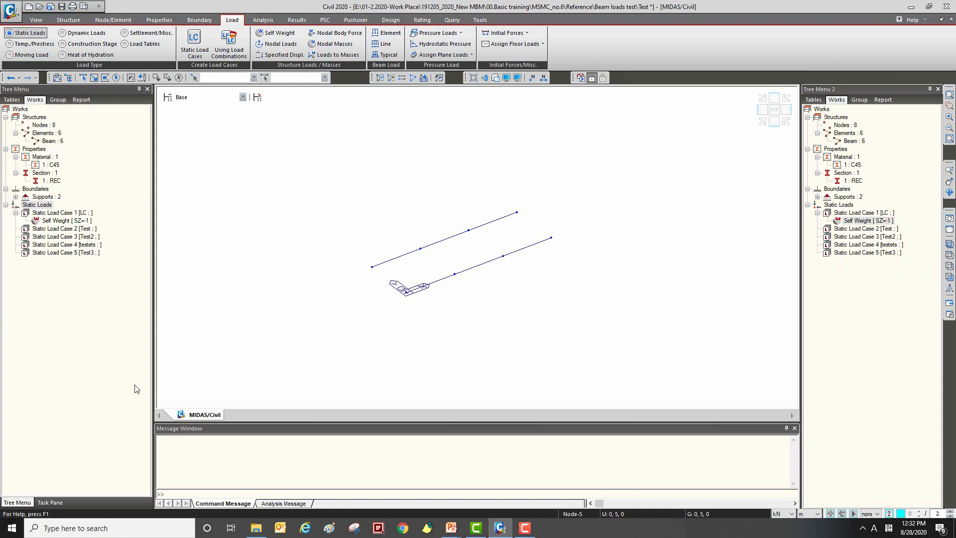
Step: Open the nodal load definition and assign it to load case Test
{"action": "left_click", "coordinate": [294, 44]}
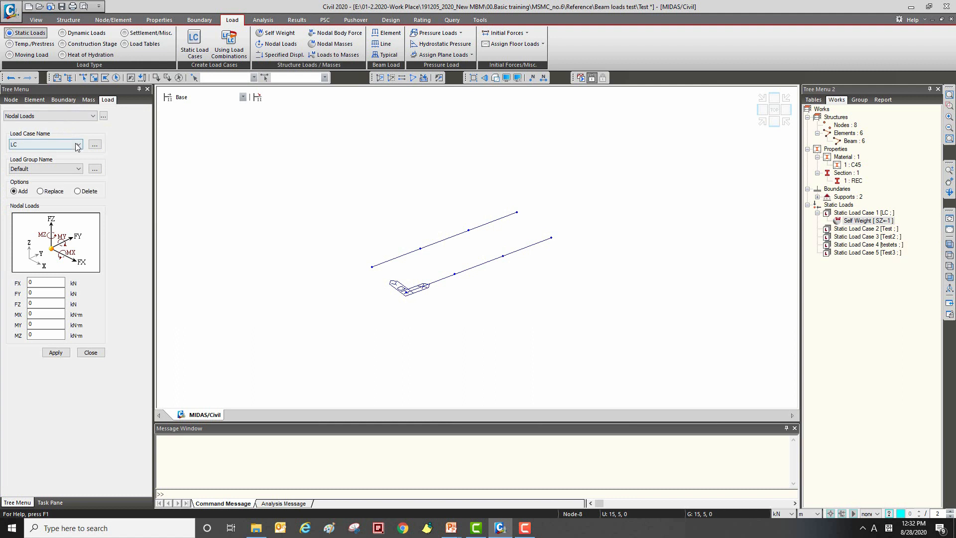
{"action": "left_click", "coordinate": [77, 146]}
{"action": "left_click", "coordinate": [73, 160]}
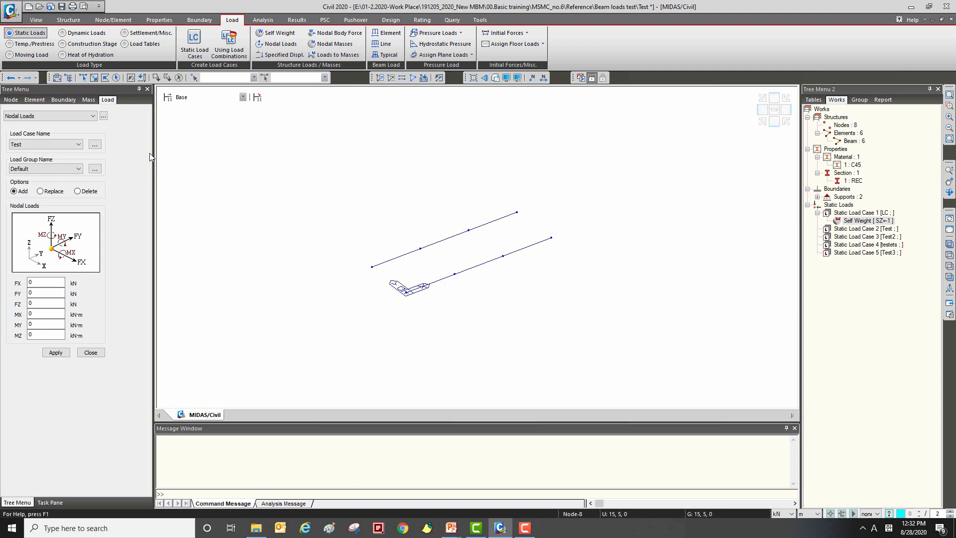
{"action": "left_click", "coordinate": [57, 146]}
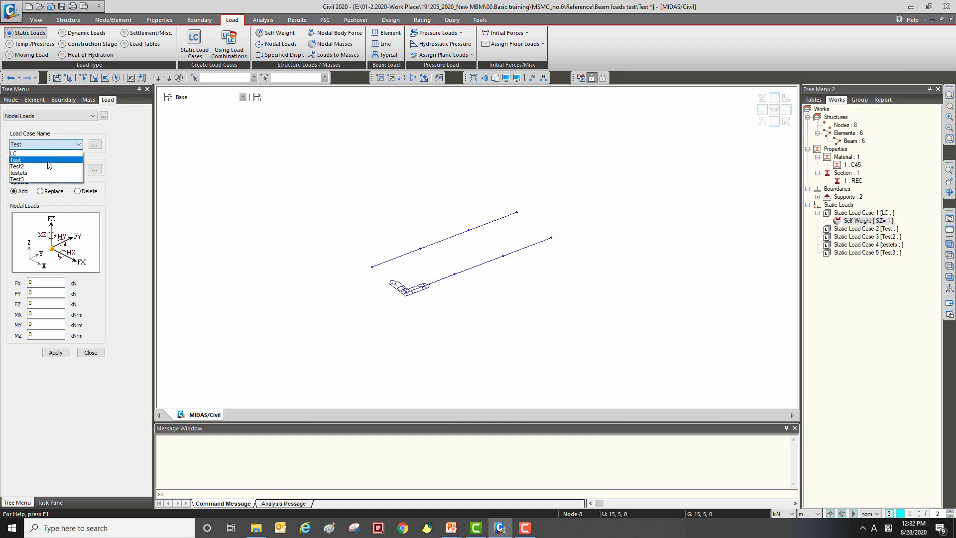
{"action": "left_click", "coordinate": [48, 160]}
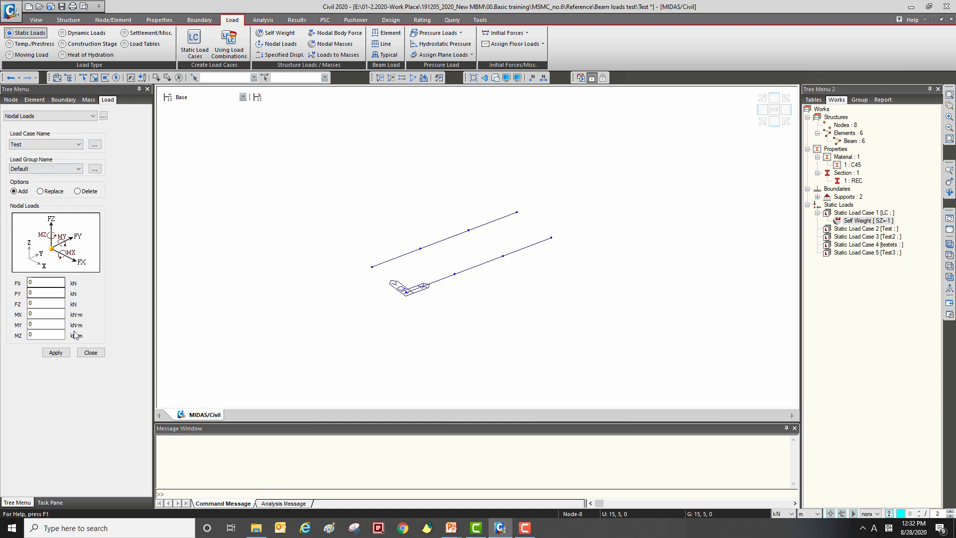
Step: Set the nodal load components to FX 50 kN and MY -30 kN·m, with the other components at 0
{"action": "left_click", "coordinate": [51, 283]}
{"action": "key", "text": "Tab"}
{"action": "key", "text": "Tab"}
{"action": "double_click", "coordinate": [38, 312]}
{"action": "left_click", "coordinate": [55, 314]}
{"action": "left_click_drag", "start_coordinate": [29, 313], "coordinate": [49, 326]}
{"action": "type", "text": "0"}
{"action": "key", "text": "Tab"}
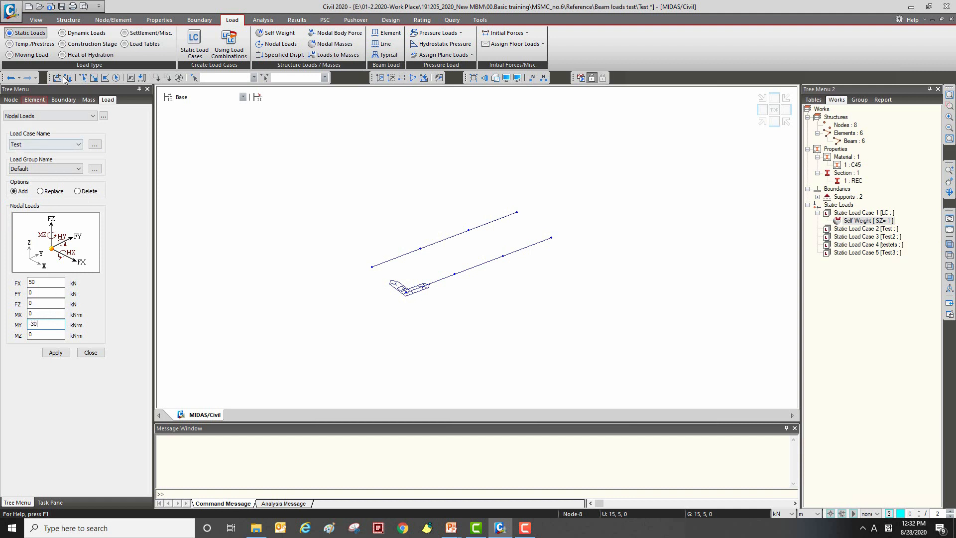
Step: Apply the nodal load to nodes 3 and 6, one on each beam, and close the definition
{"action": "left_click", "coordinate": [93, 77]}
{"action": "left_click", "coordinate": [423, 247]}
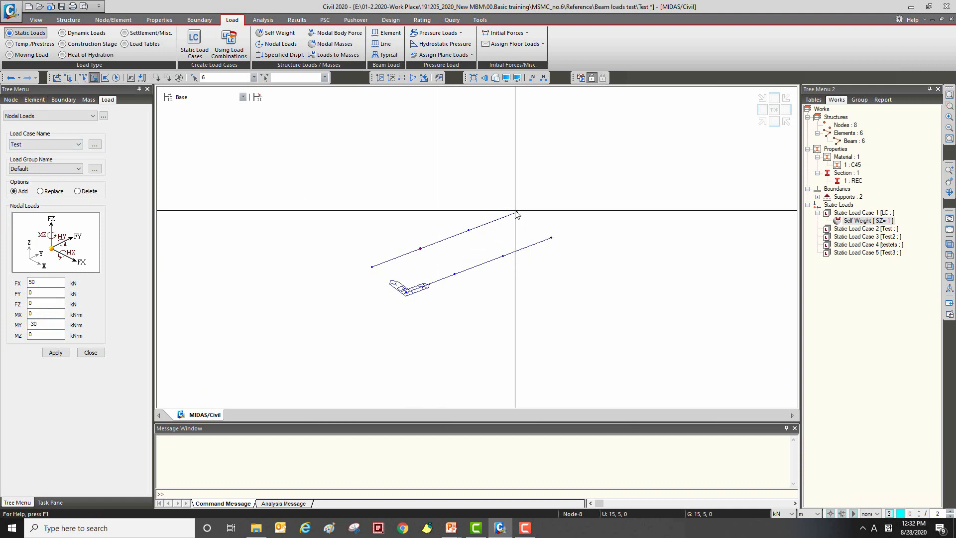
{"action": "left_click", "coordinate": [503, 255]}
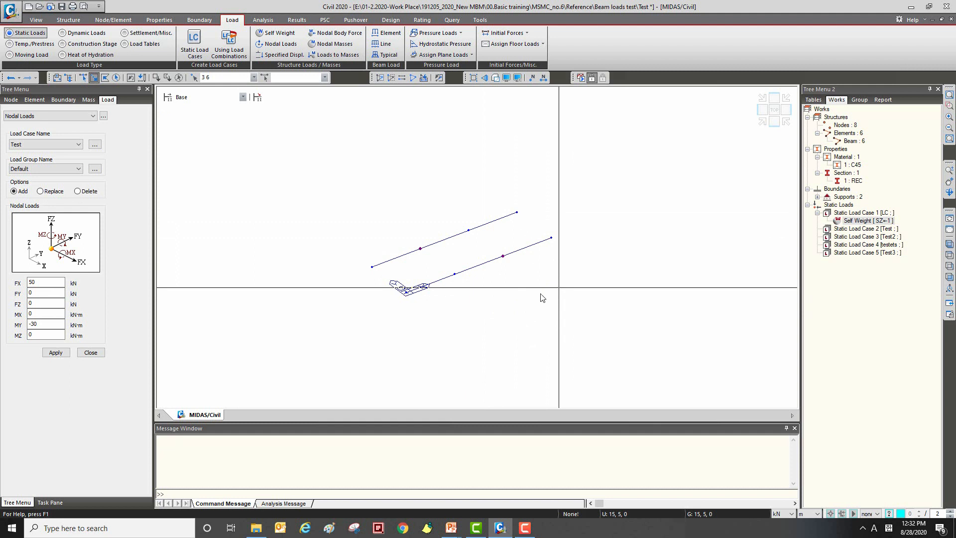
{"action": "left_click", "coordinate": [55, 352]}
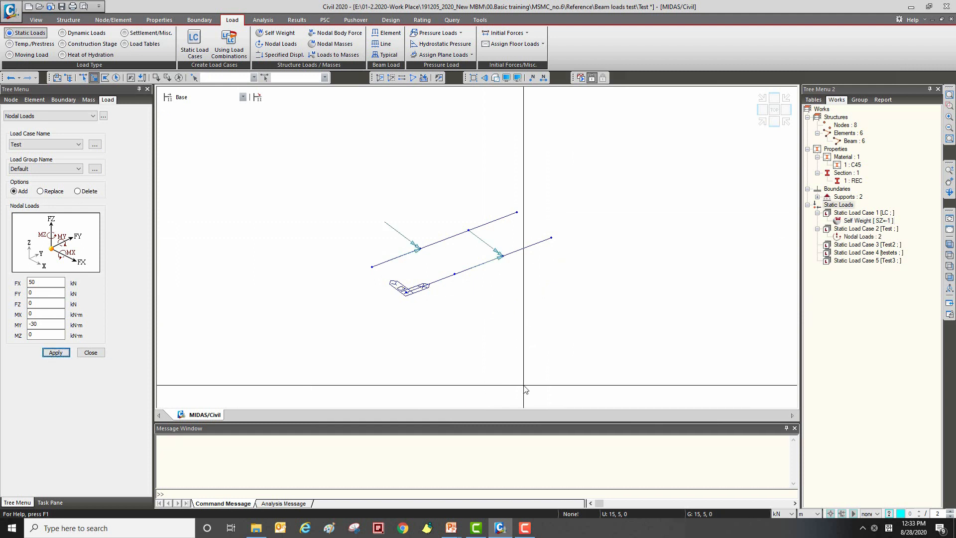
{"action": "left_click", "coordinate": [90, 353]}
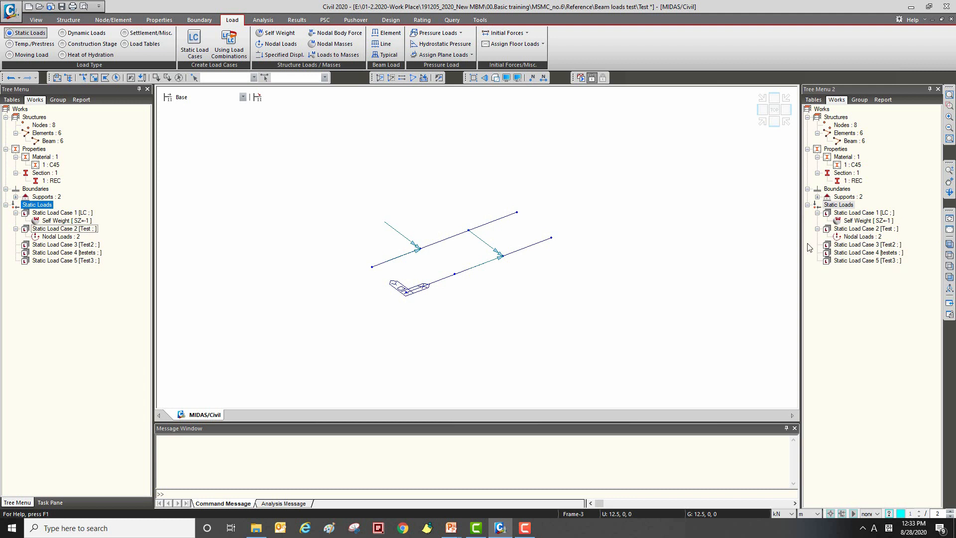
Step: Display load case Test's nodal loads with their values on the model from the works tree and examine them
{"action": "left_click", "coordinate": [859, 229]}
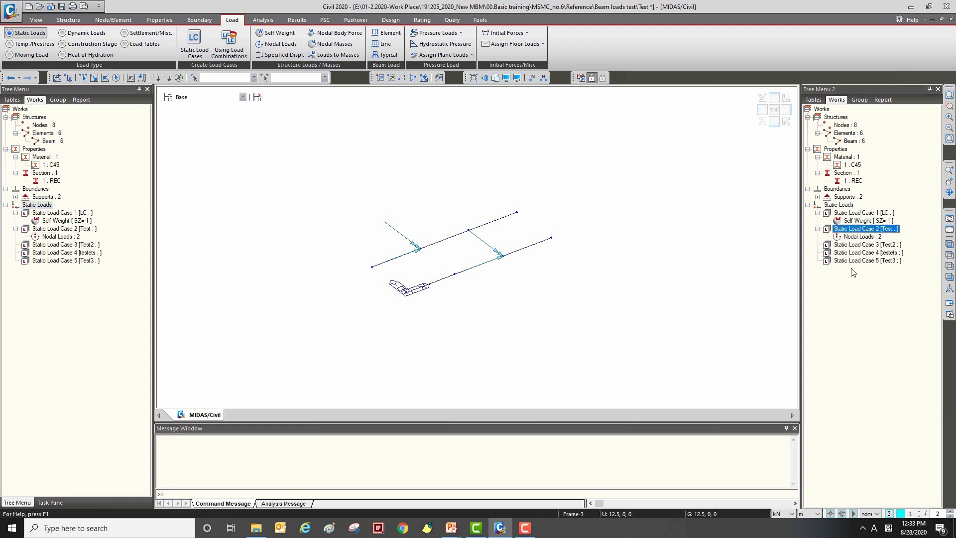
{"action": "left_click", "coordinate": [879, 237]}
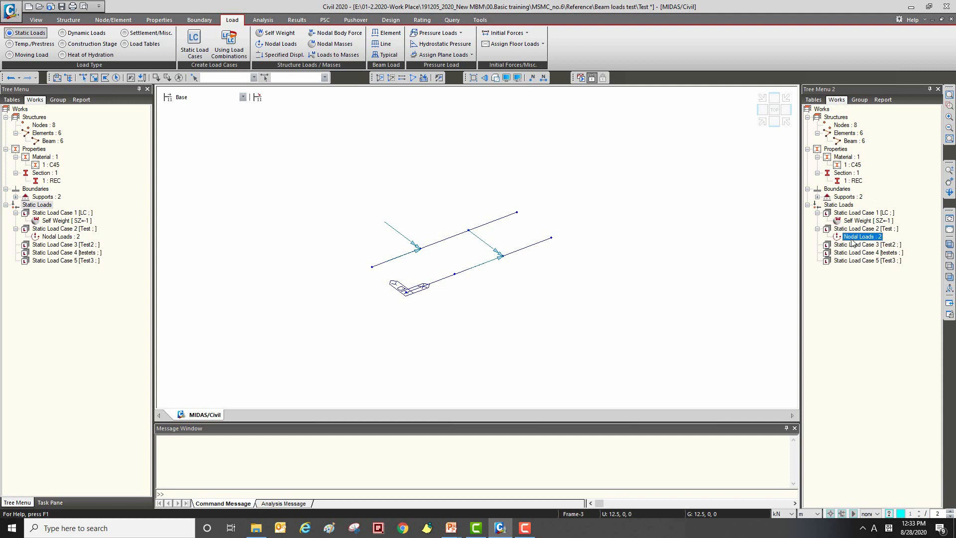
{"action": "right_click", "coordinate": [867, 242]}
{"action": "right_click", "coordinate": [854, 240]}
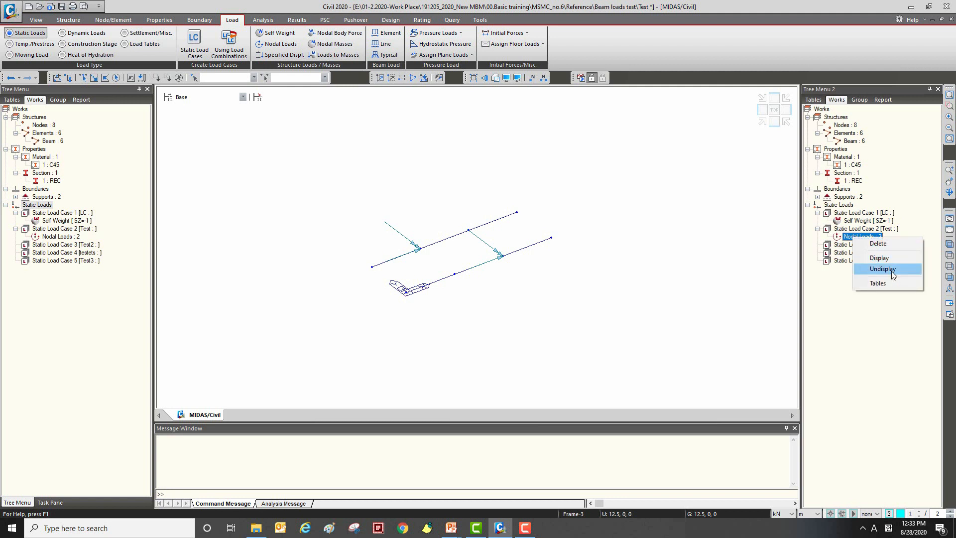
{"action": "left_click", "coordinate": [820, 298]}
{"action": "right_click", "coordinate": [856, 236]}
{"action": "left_click", "coordinate": [869, 254]}
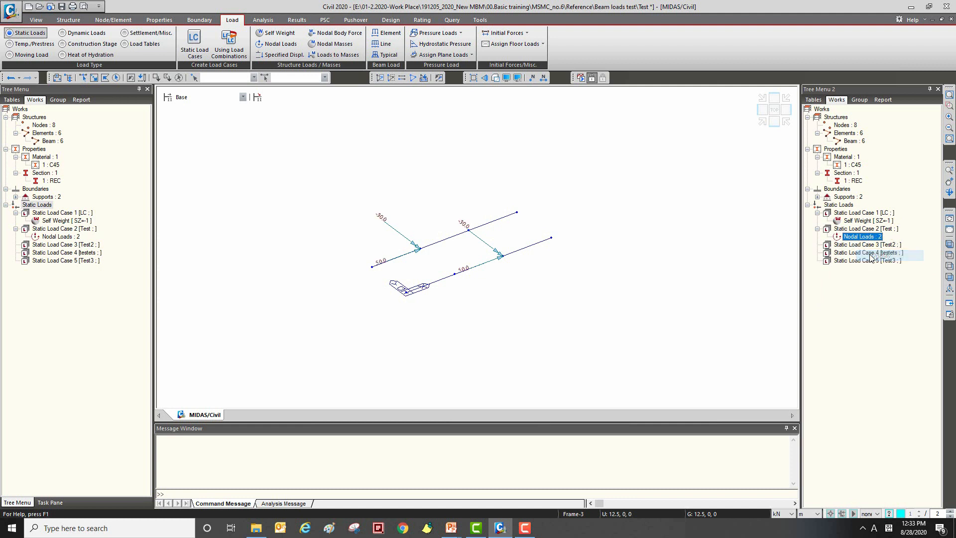
{"action": "middle_click_drag", "start_coordinate": [497, 181], "coordinate": [462, 260], "text": "ctrl"}
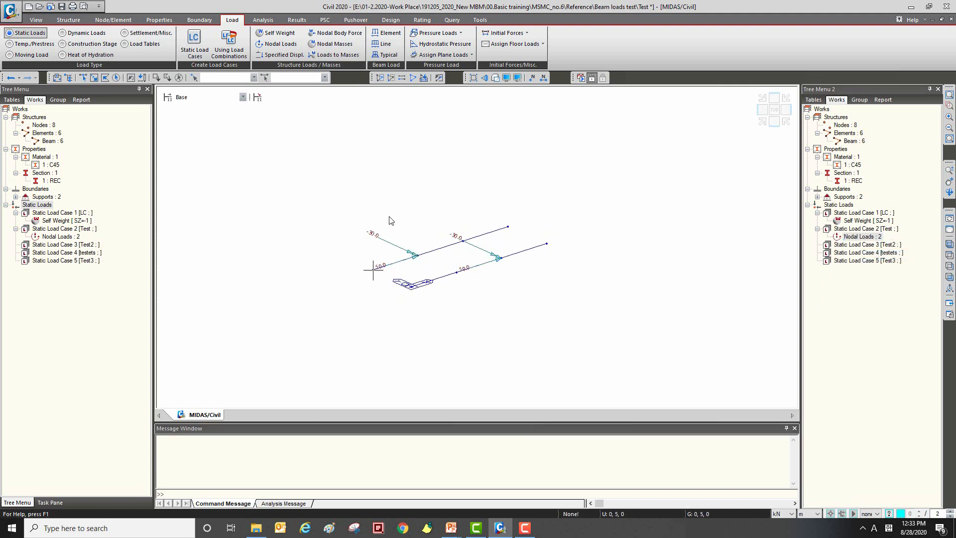
Step: Hide the nodal loads of load case Test in the model view
{"action": "right_click", "coordinate": [879, 238]}
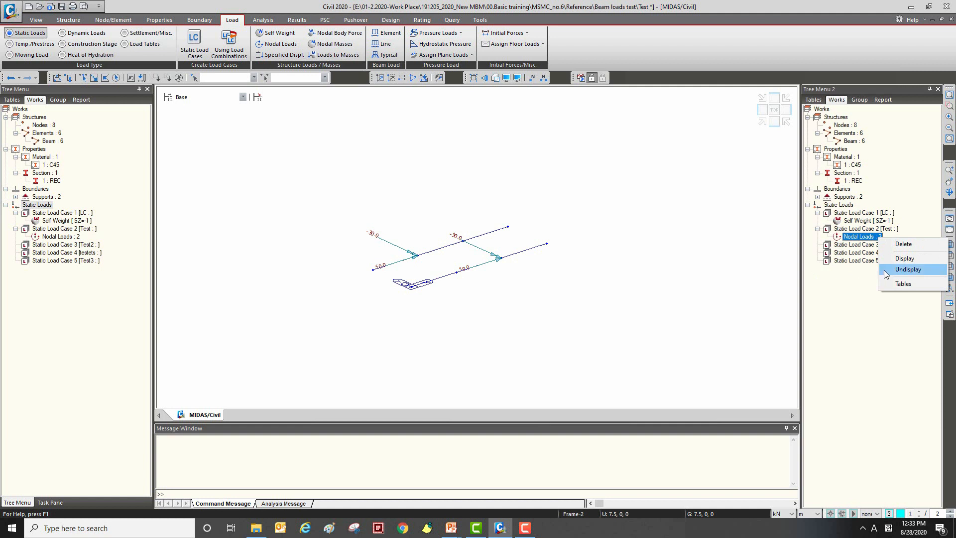
{"action": "left_click", "coordinate": [897, 272]}
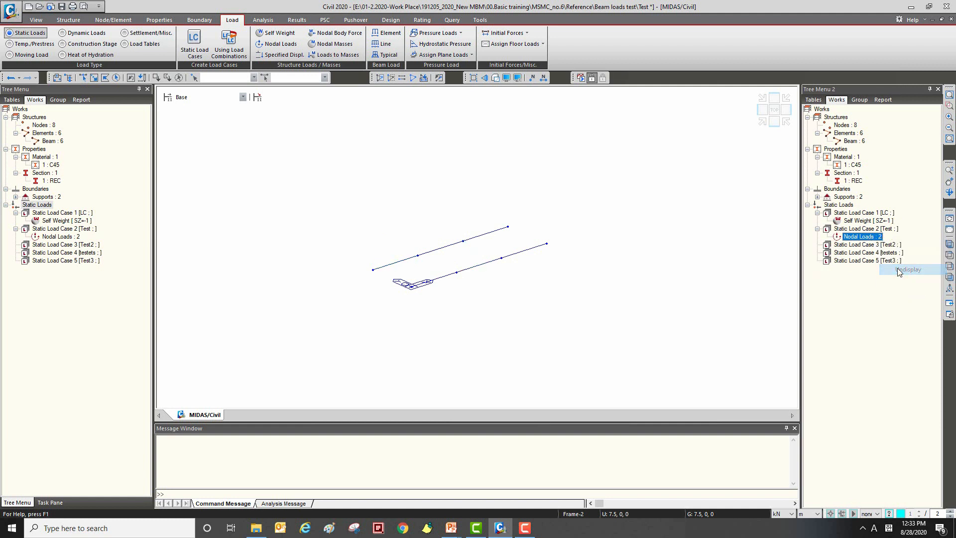
{"action": "middle_click_drag", "start_coordinate": [571, 222], "coordinate": [559, 229], "text": "ctrl"}
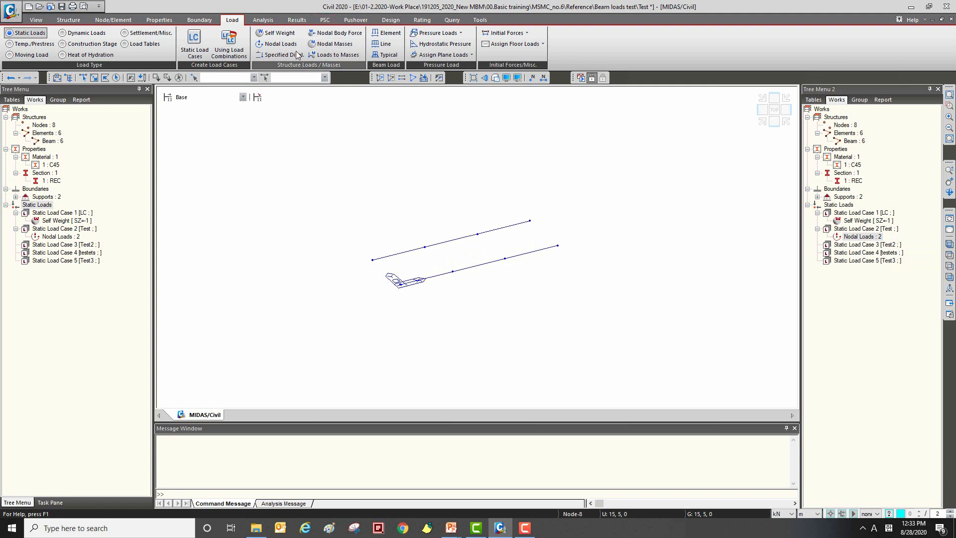
Step: Open the element beam load definition, browse the available load types, and choose Trapezoidal Loads for load case Test
{"action": "left_click", "coordinate": [384, 34]}
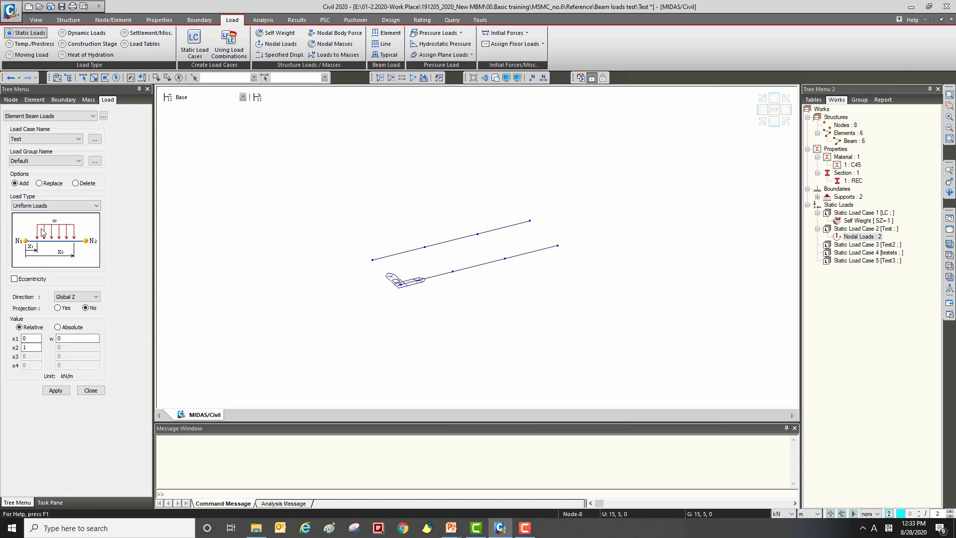
{"action": "left_click", "coordinate": [56, 206]}
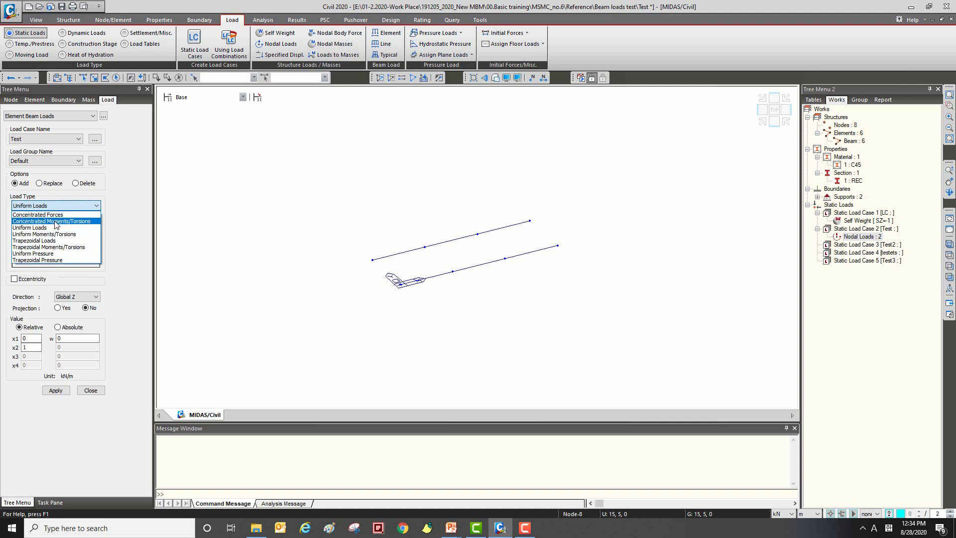
{"action": "left_click", "coordinate": [55, 215]}
{"action": "key", "text": "Down"}
{"action": "key", "text": "Down"}
{"action": "key", "text": "Down"}
{"action": "key", "text": "Down"}
{"action": "key", "text": "Down"}
{"action": "key", "text": "Down"}
{"action": "key", "text": "Down"}
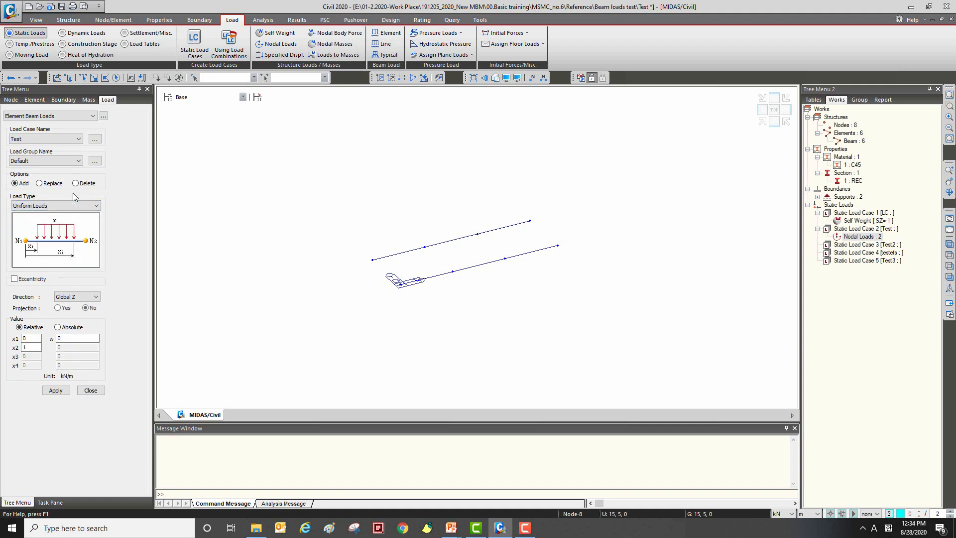
{"action": "key", "text": "Up"}
{"action": "key", "text": "Up"}
{"action": "key", "text": "Up"}
{"action": "key", "text": "Up"}
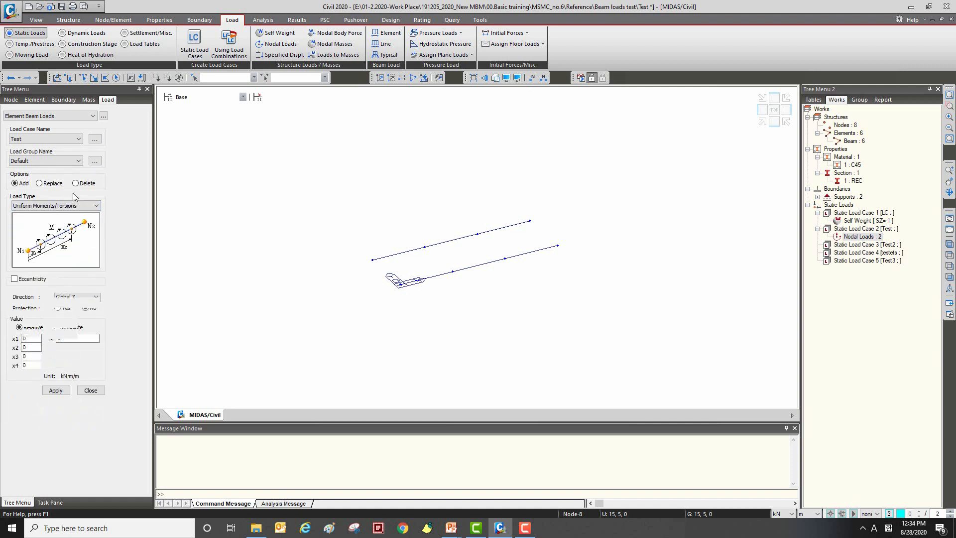
{"action": "key", "text": "Down"}
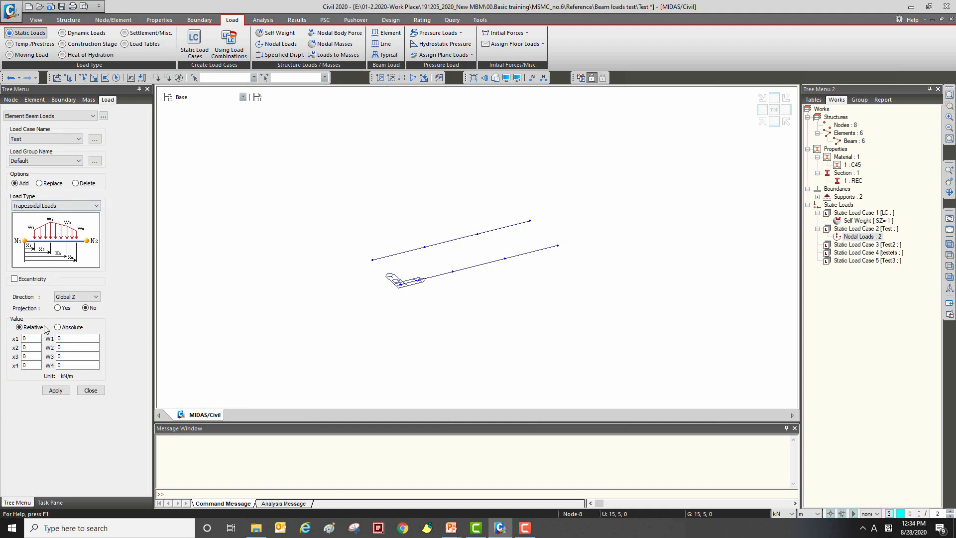
Step: Set the trapezoidal load's relative positions to x1 0, x2 0.33, x3 0.66 and x4 1
{"action": "left_click", "coordinate": [34, 338]}
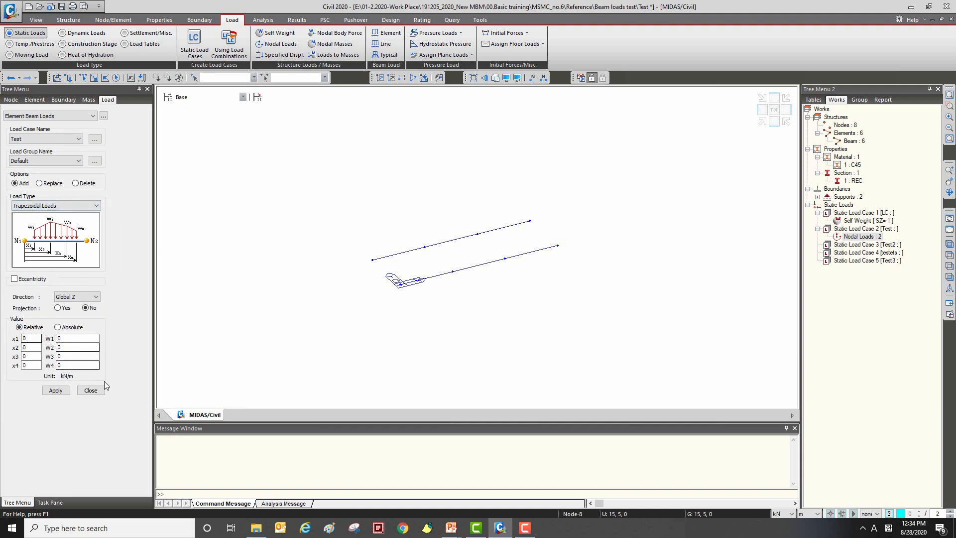
{"action": "key", "text": "Tab"}
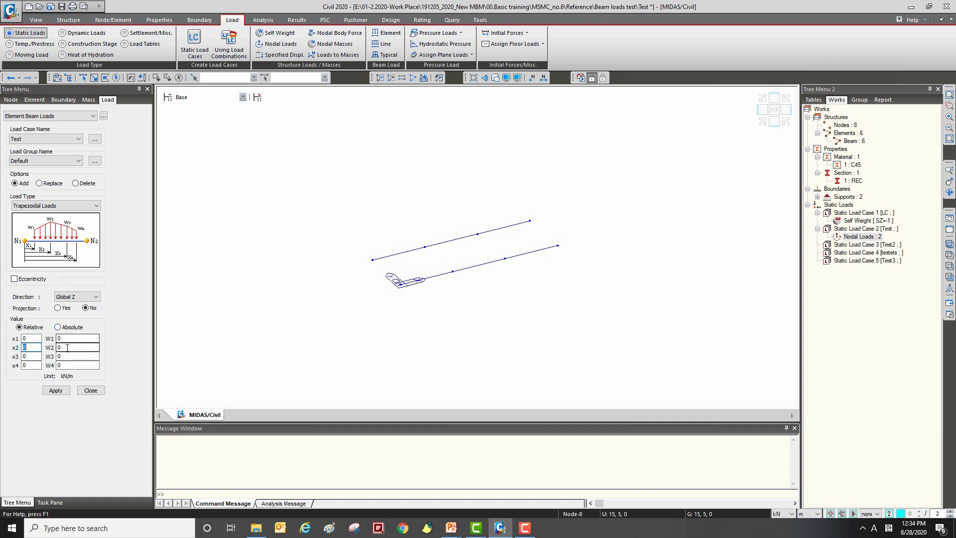
{"action": "left_click", "coordinate": [35, 347]}
{"action": "double_click", "coordinate": [35, 347]}
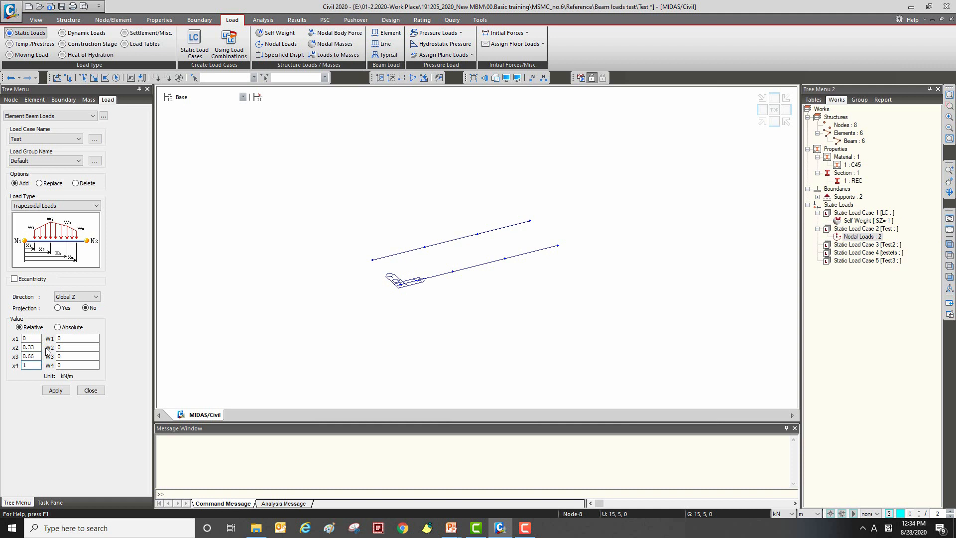
Step: Set the trapezoidal load's magnitudes to W2 2, W3 4 and W4 6 kN/m, keeping W1 at 0
{"action": "double_click", "coordinate": [85, 347]}
{"action": "type", "text": "2"}
{"action": "double_click", "coordinate": [85, 356]}
{"action": "type", "text": "4"}
{"action": "double_click", "coordinate": [88, 365]}
Step: Switch to Snipping Tool and capture the area showing the element beam load's position and magnitude values
{"action": "left_click", "coordinate": [354, 528]}
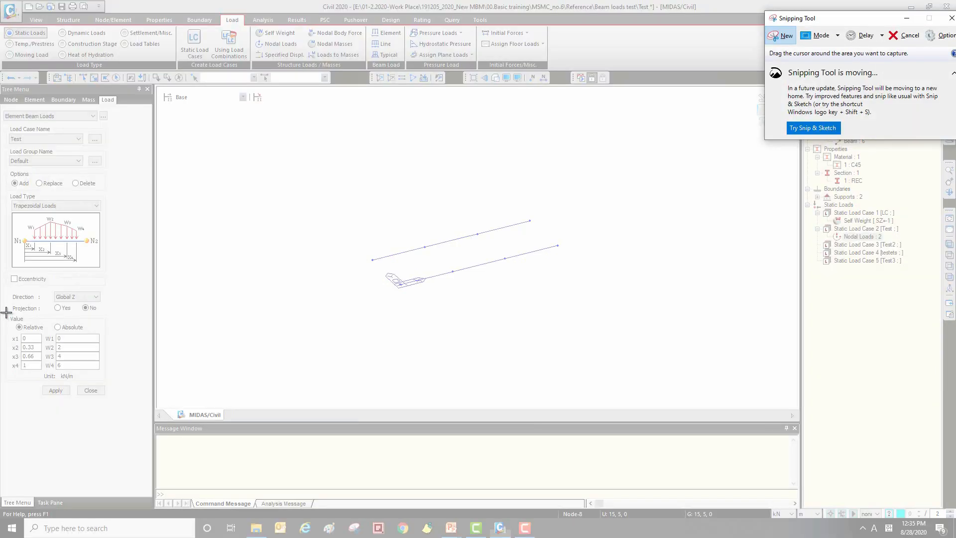
{"action": "left_click_drag", "start_coordinate": [4, 312], "coordinate": [109, 383]}
{"action": "left_click", "coordinate": [218, 226]}
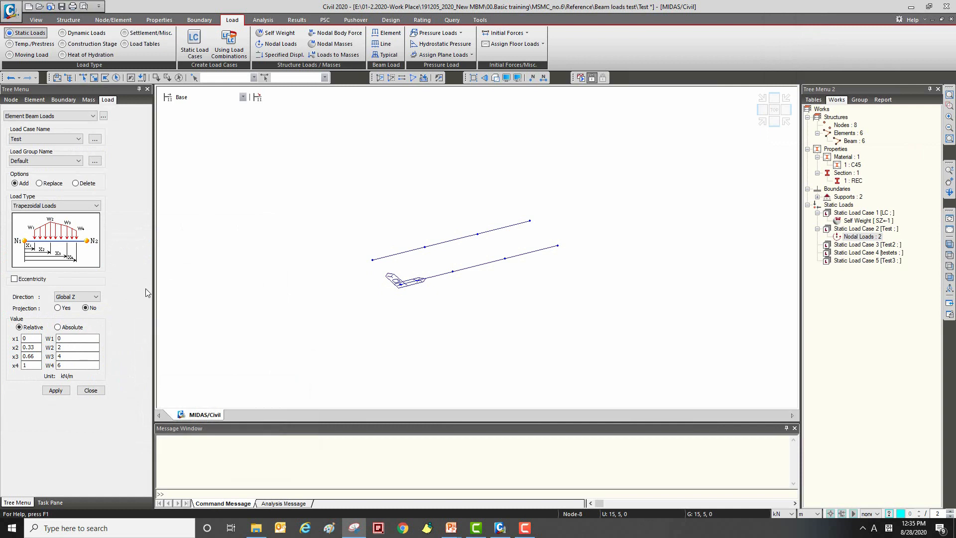
Step: Apply the trapezoidal element load to all three elements of the rear beam, inspect its distribution, and clear the selection
{"action": "left_click", "coordinate": [94, 77]}
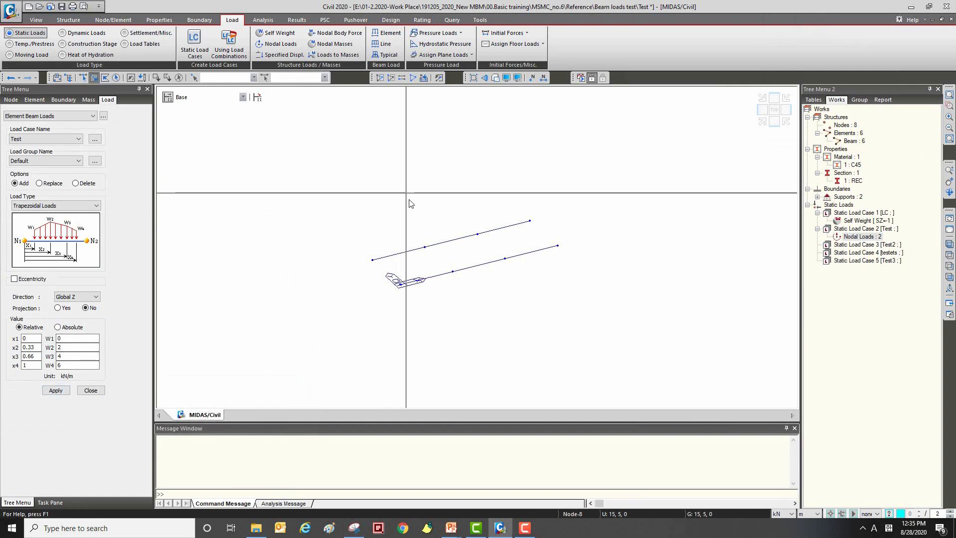
{"action": "left_click_drag", "start_coordinate": [481, 213], "coordinate": [415, 251]}
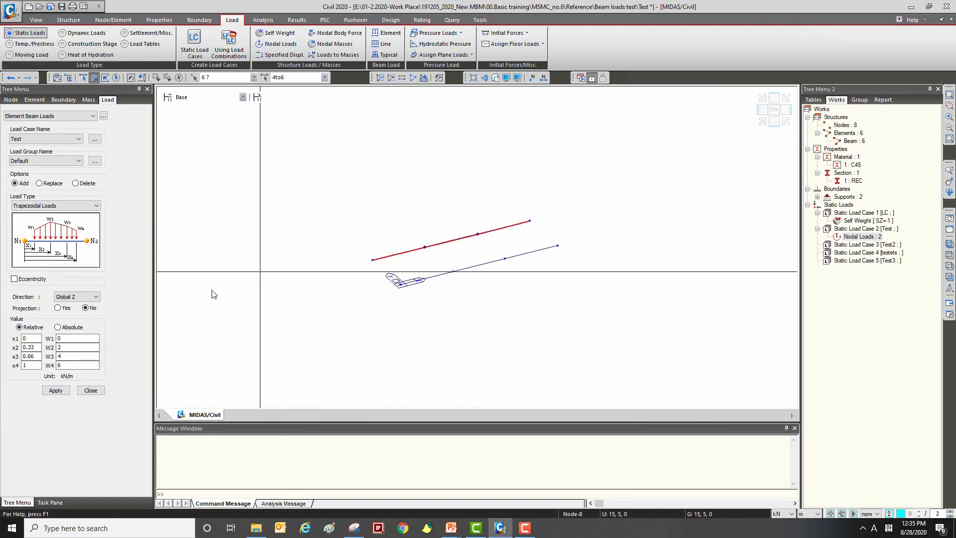
{"action": "left_click", "coordinate": [65, 391]}
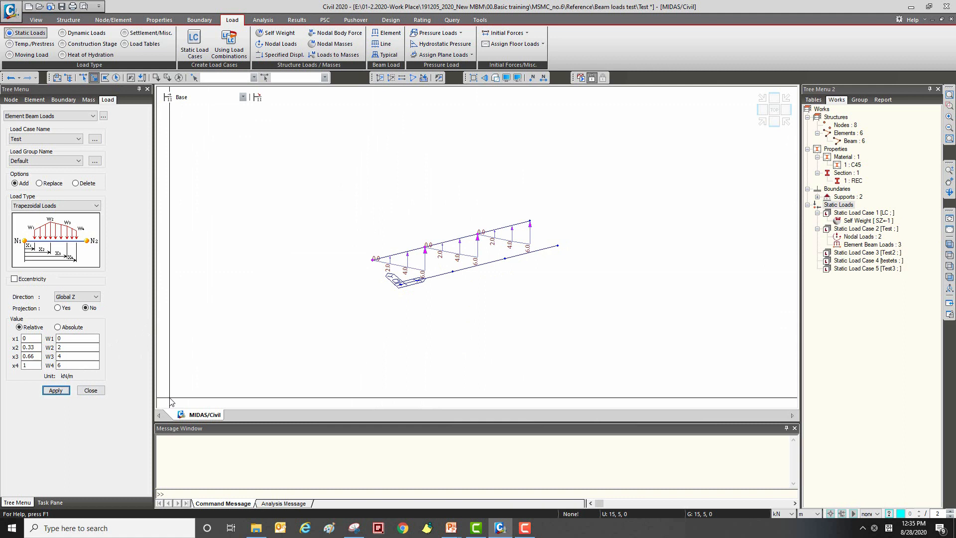
{"action": "middle_click_drag", "start_coordinate": [467, 245], "coordinate": [447, 260], "text": "ctrl"}
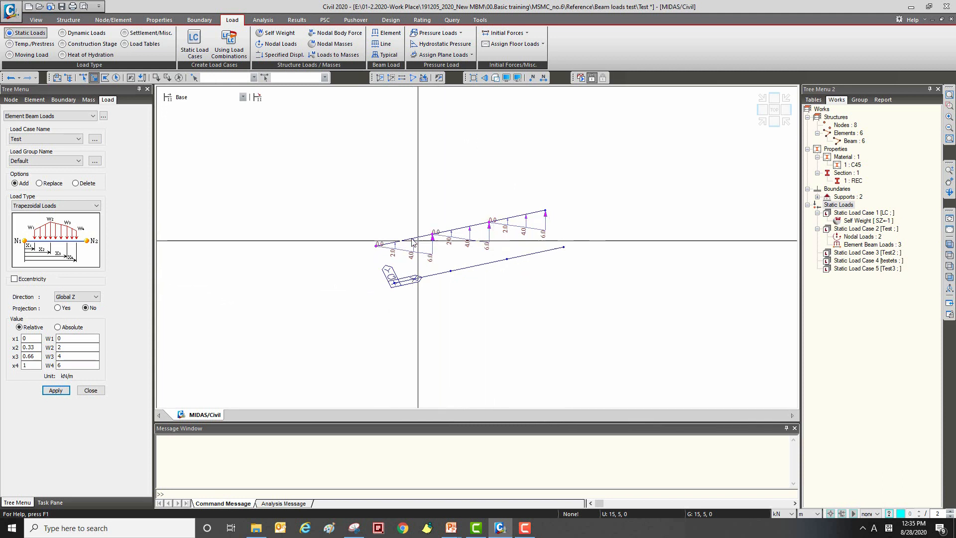
{"action": "mouse_move", "coordinate": [468, 228]}
{"action": "left_mouse_down"}
{"action": "mouse_move", "coordinate": [463, 240]}
{"action": "mouse_move", "coordinate": [418, 240]}
{"action": "left_mouse_up"}
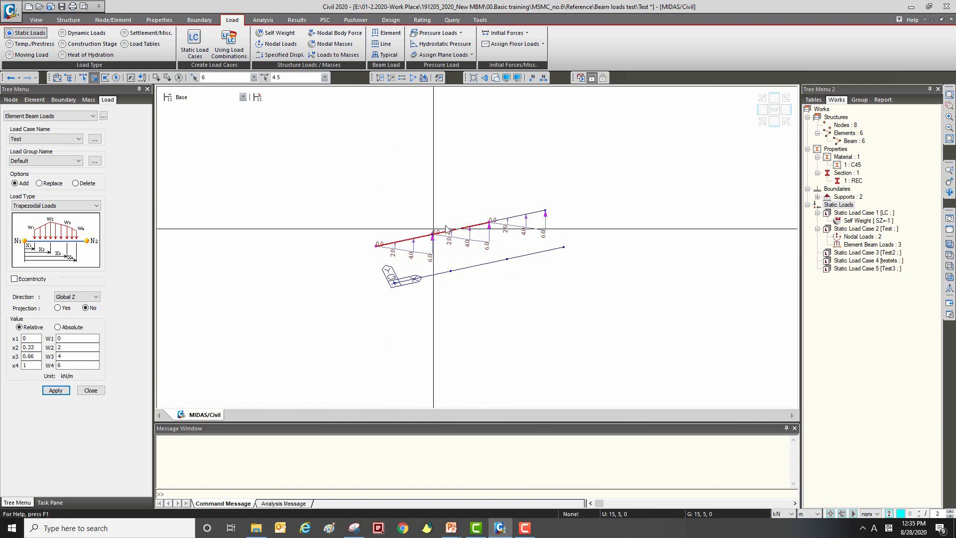
{"action": "middle_click_drag", "start_coordinate": [487, 193], "coordinate": [491, 201]}
{"action": "key", "text": "Escape"}
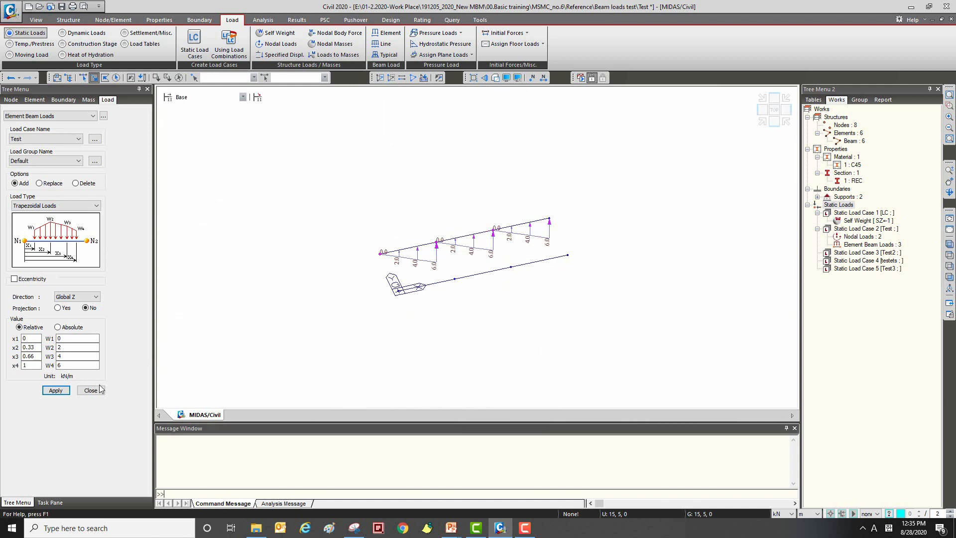
Step: Switch the load definition to Line Beam Loads and choose the Trapezoidal Loads type for the Test load case
{"action": "left_click", "coordinate": [40, 116]}
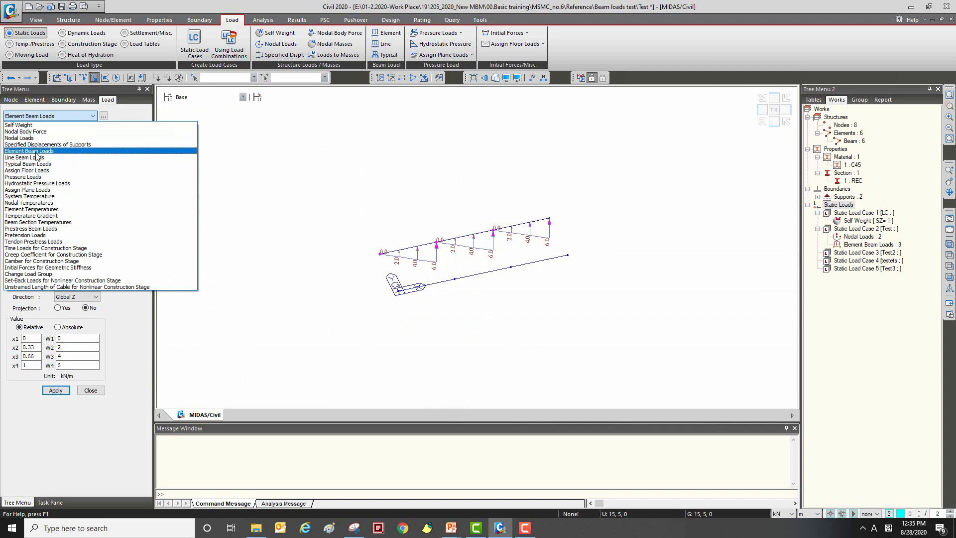
{"action": "left_click", "coordinate": [34, 157]}
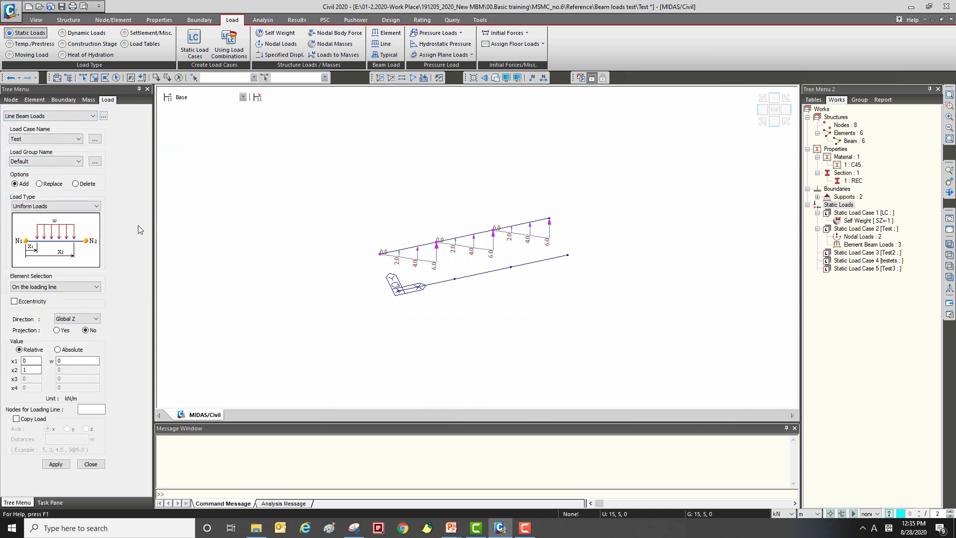
{"action": "left_click", "coordinate": [55, 206]}
{"action": "left_click", "coordinate": [35, 245]}
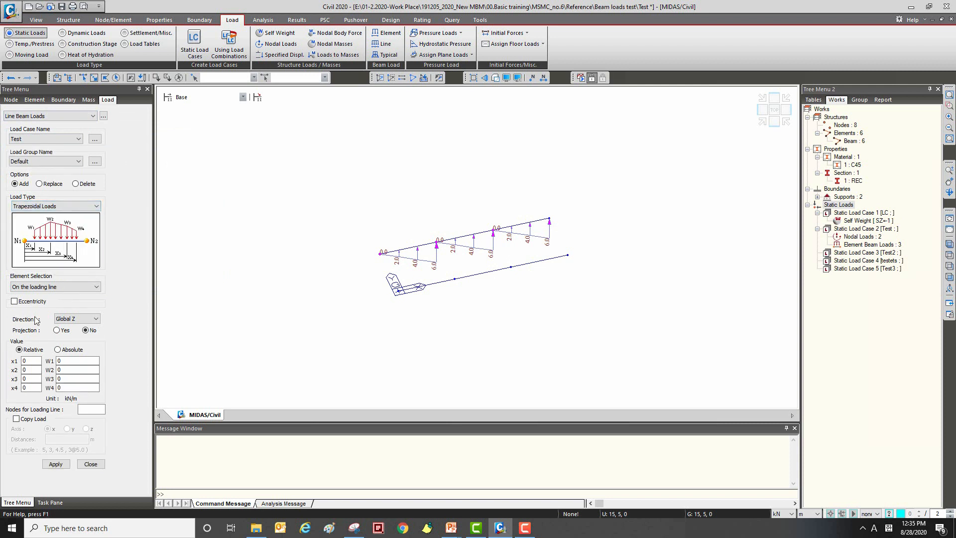
Step: Using the captured values as reference, set the line load's x2 0.33, x3 0.66, x4 1 and W2 2, W3 4, W4 6 kN/m
{"action": "left_click", "coordinate": [357, 527]}
{"action": "left_click_drag", "start_coordinate": [273, 217], "coordinate": [361, 161]}
{"action": "left_click", "coordinate": [36, 369]}
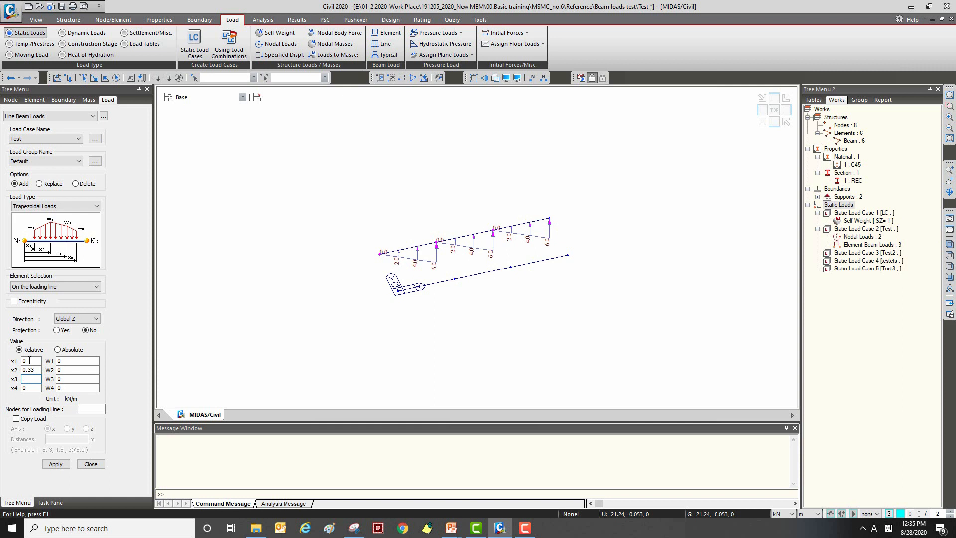
{"action": "left_click", "coordinate": [70, 369]}
{"action": "type", "text": "2"}
{"action": "left_click", "coordinate": [69, 380]}
{"action": "type", "text": "4"}
{"action": "left_click", "coordinate": [74, 388]}
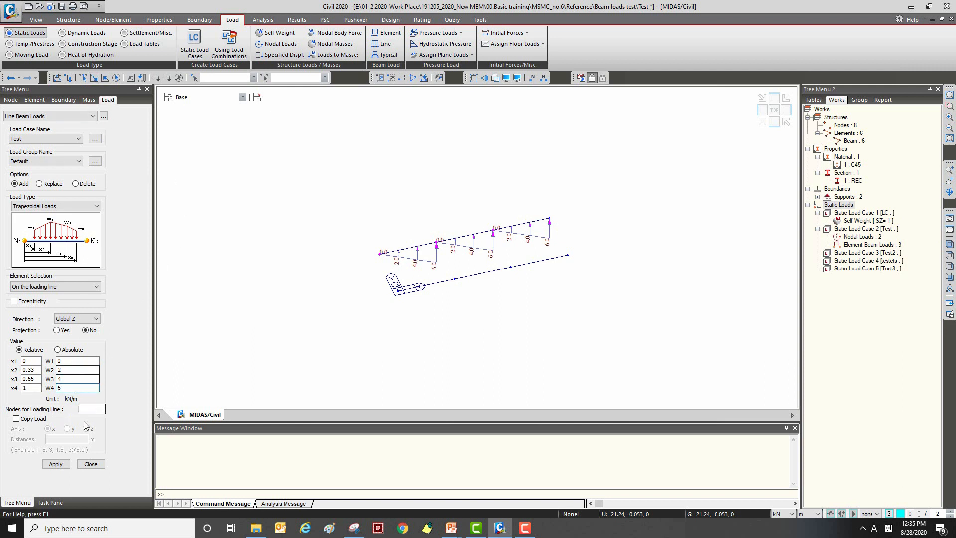
Step: Assign the trapezoidal line load along the front beam from node 1 to node 4, inspect its distribution, and close the load definition
{"action": "left_click", "coordinate": [88, 409]}
{"action": "left_click", "coordinate": [399, 291]}
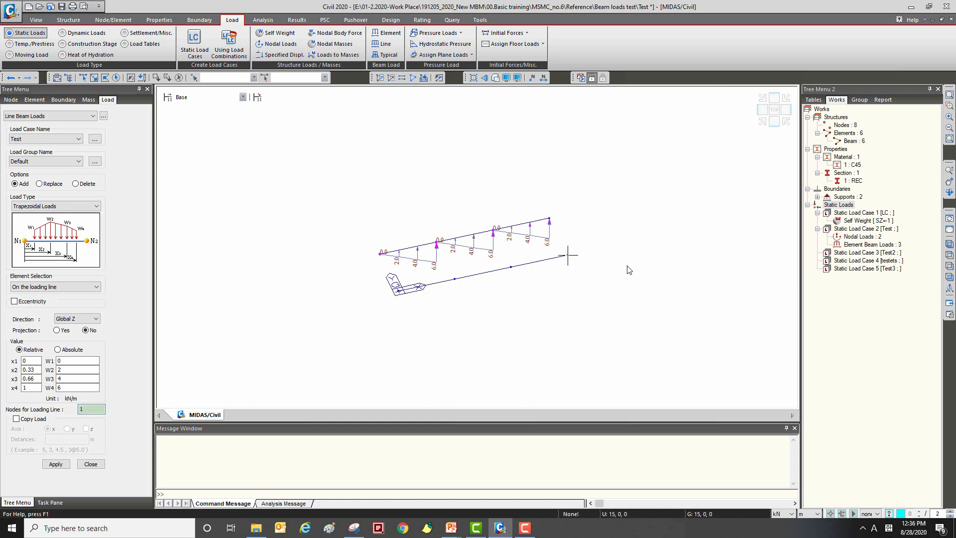
{"action": "left_click", "coordinate": [568, 255]}
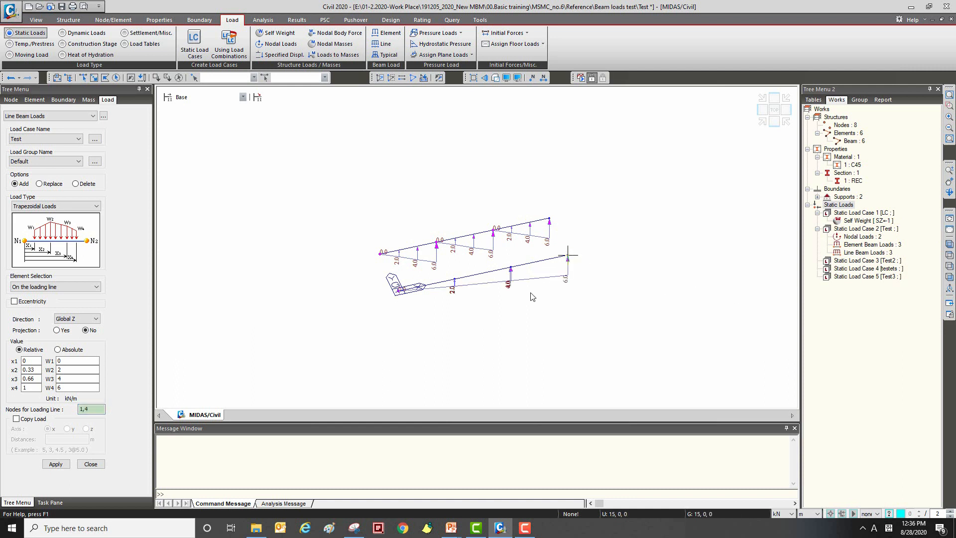
{"action": "scroll", "coordinate": [458, 306], "scroll_direction": "up", "scroll_amount": 4}
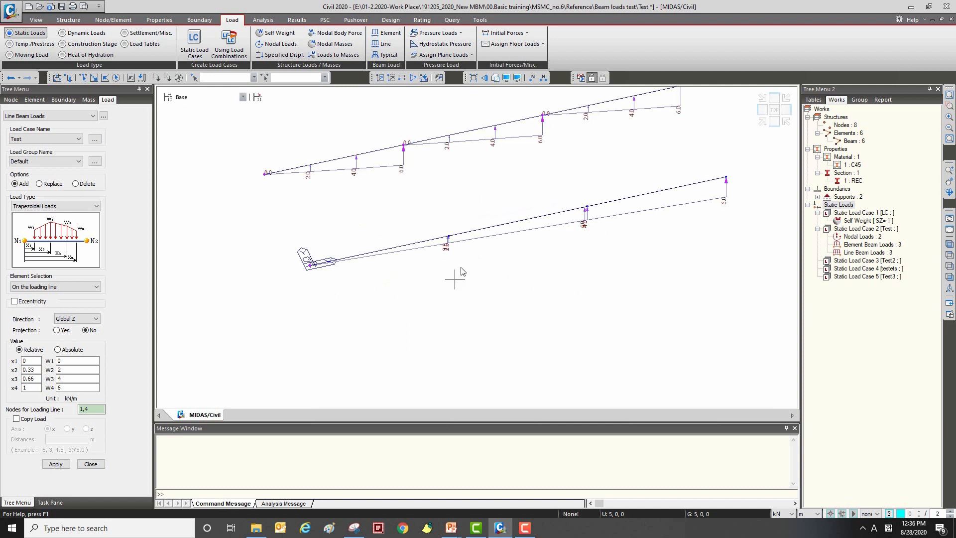
{"action": "middle_click_drag", "start_coordinate": [460, 238], "coordinate": [433, 237], "text": "ctrl"}
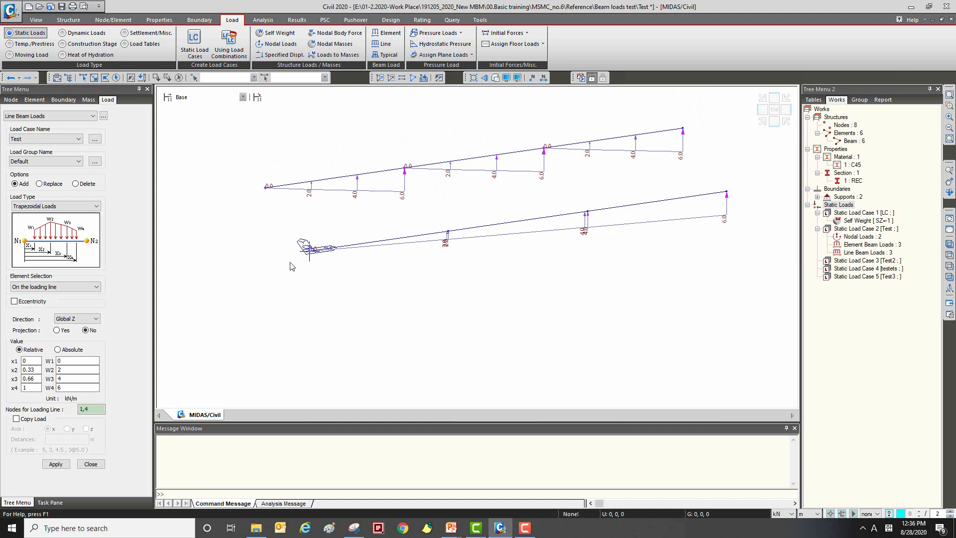
{"action": "left_click", "coordinate": [89, 464]}
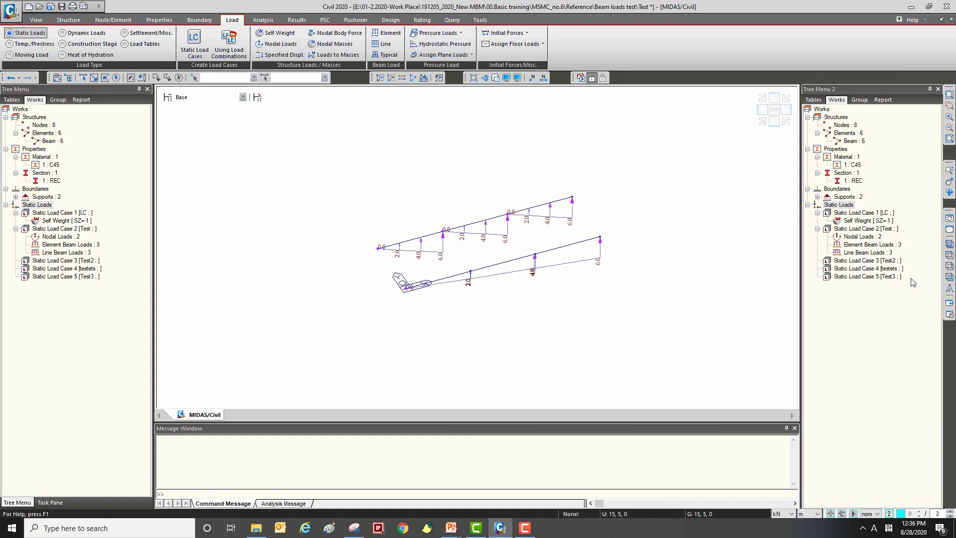
Step: Undisplay the Element Beam Loads of the Test load case in the model view
{"action": "right_click", "coordinate": [872, 246]}
{"action": "left_click", "coordinate": [892, 278]}
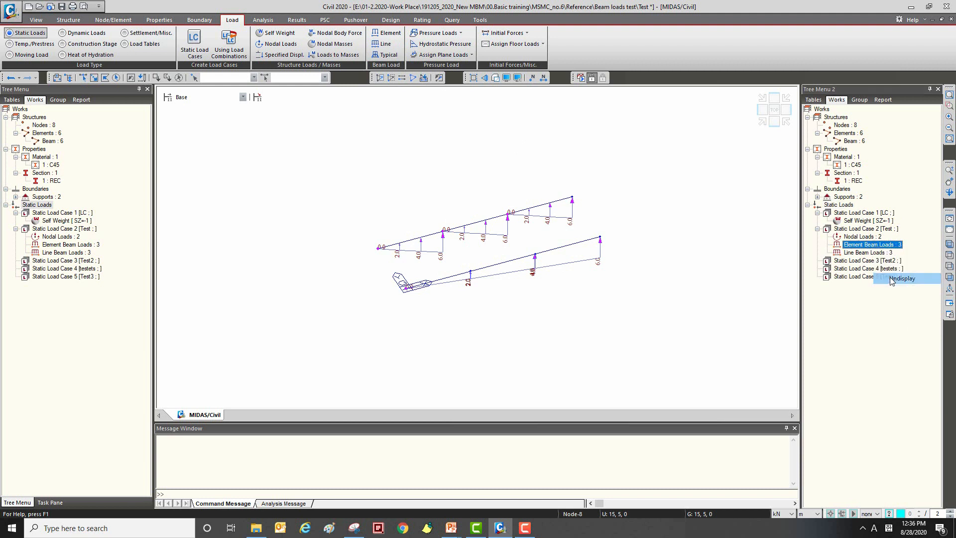
{"action": "right_click", "coordinate": [871, 246]}
{"action": "left_click", "coordinate": [894, 267]}
{"action": "right_click", "coordinate": [872, 245]}
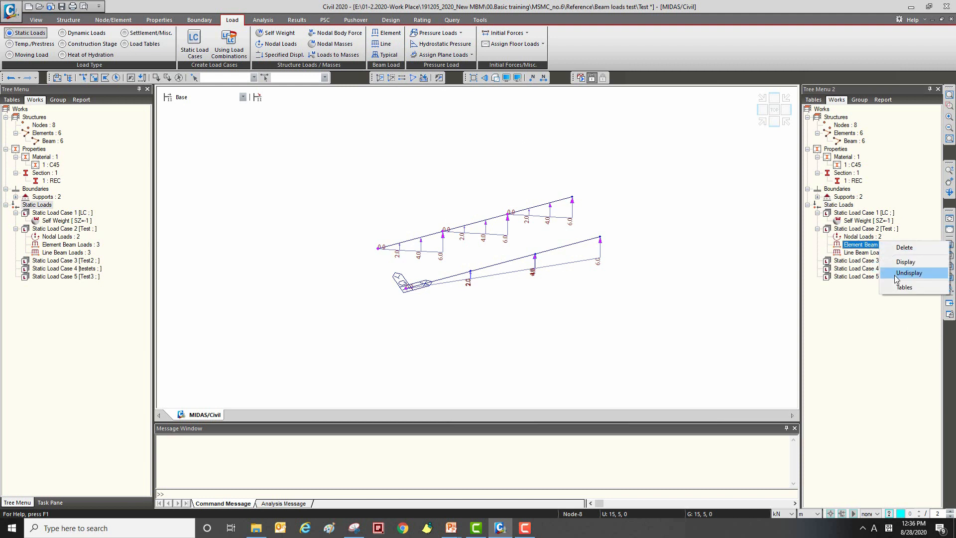
{"action": "left_click", "coordinate": [896, 278]}
{"action": "middle_click_drag", "start_coordinate": [548, 172], "coordinate": [632, 230]}
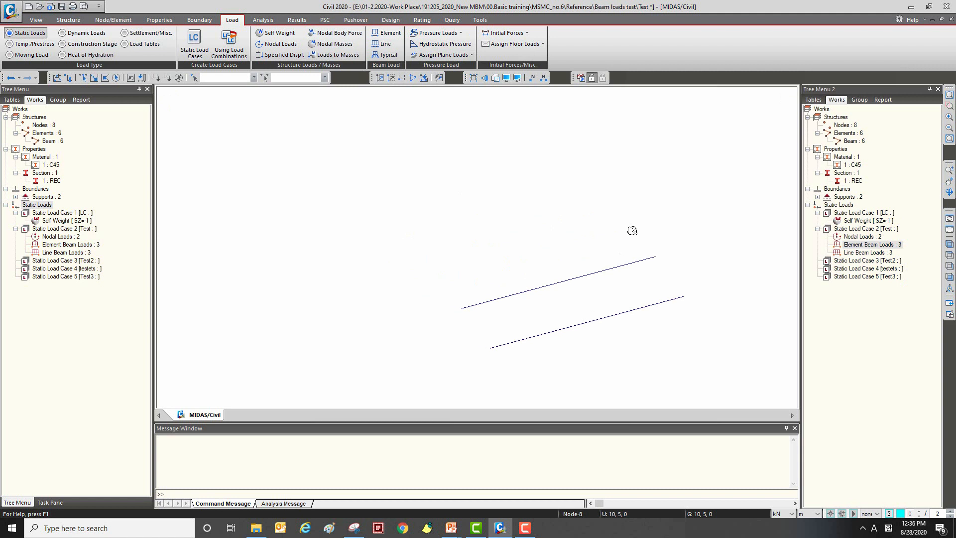
{"action": "middle_click_drag", "start_coordinate": [549, 205], "coordinate": [463, 194], "text": "ctrl"}
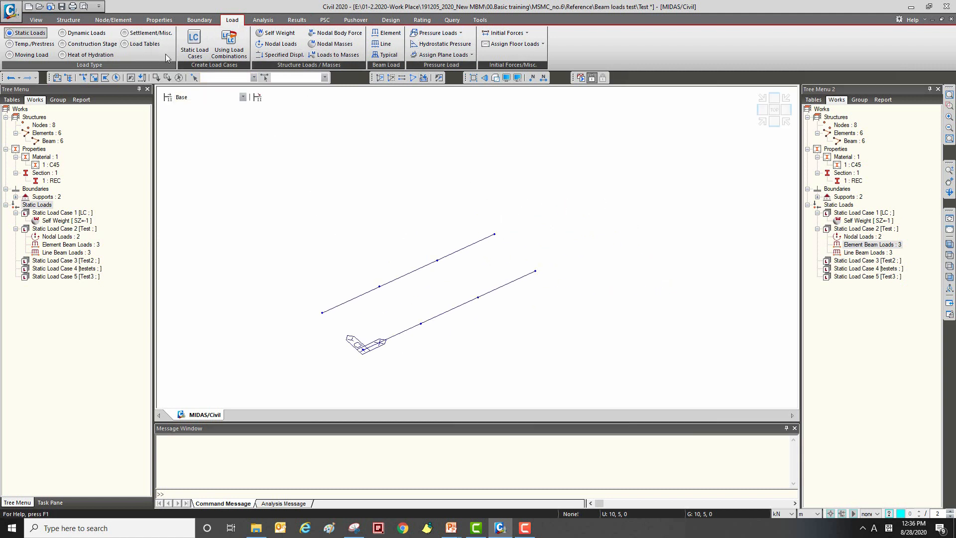
Step: Start the Extrude Elements command with the extrude type Line Elem. -> Planar Elem
{"action": "left_click", "coordinate": [113, 20]}
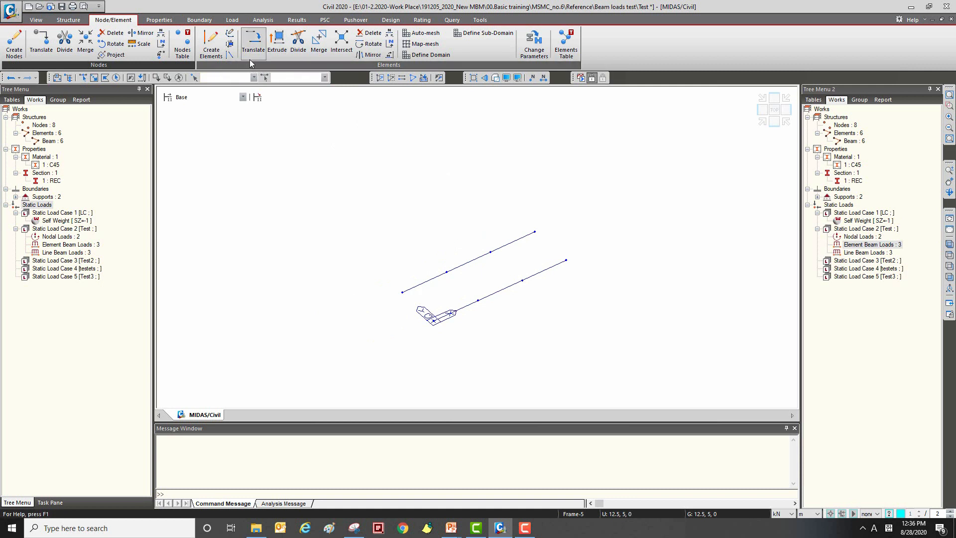
{"action": "left_click", "coordinate": [277, 42]}
{"action": "left_click", "coordinate": [60, 175]}
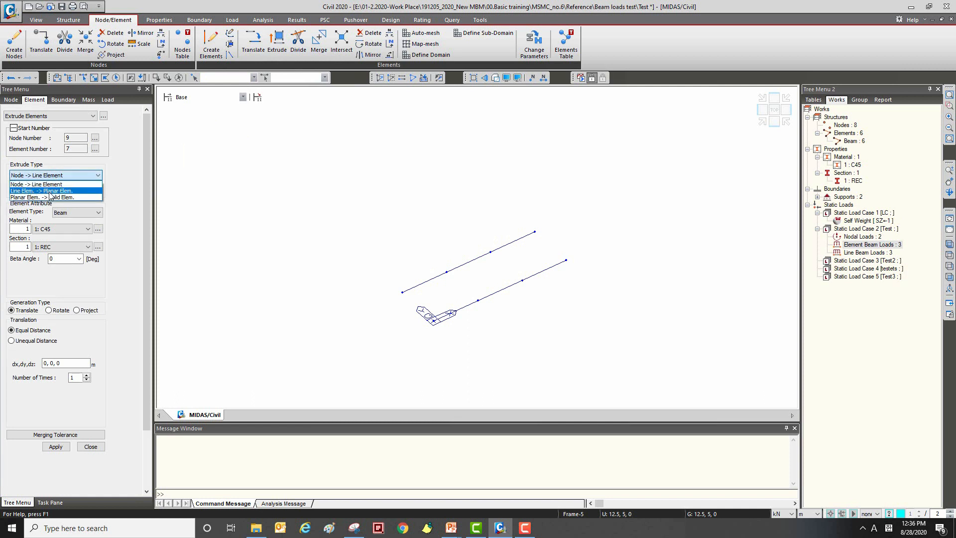
{"action": "left_click", "coordinate": [78, 192]}
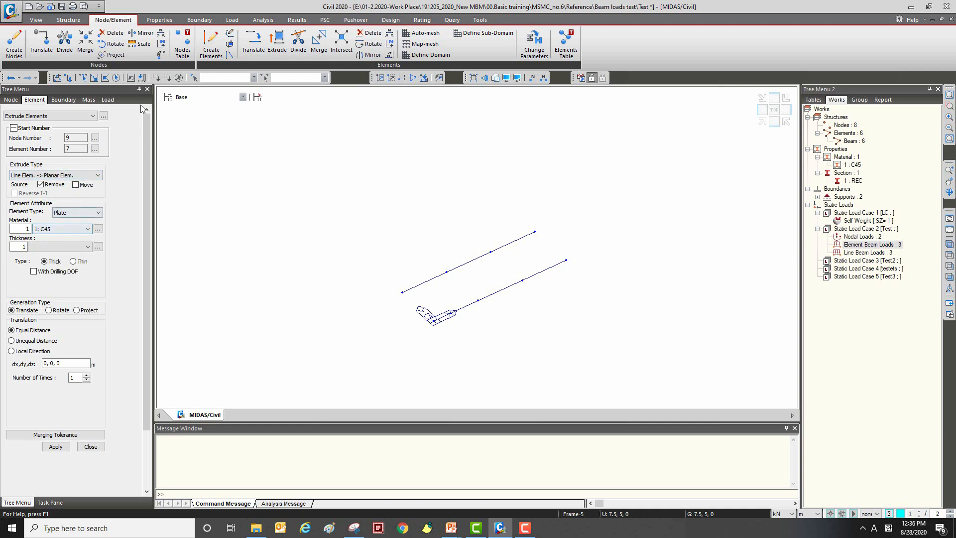
Step: Extrude the rear beam's three elements into plates with an equal distance of 0, 4, 0 m repeated 3 times, and close the command
{"action": "left_click", "coordinate": [94, 77]}
{"action": "left_click_drag", "start_coordinate": [498, 228], "coordinate": [422, 285]}
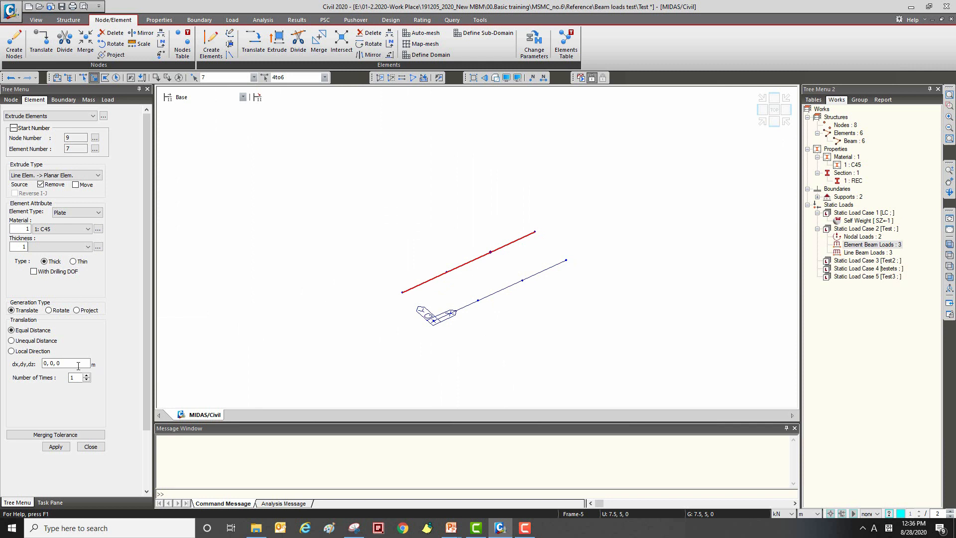
{"action": "left_click", "coordinate": [48, 363]}
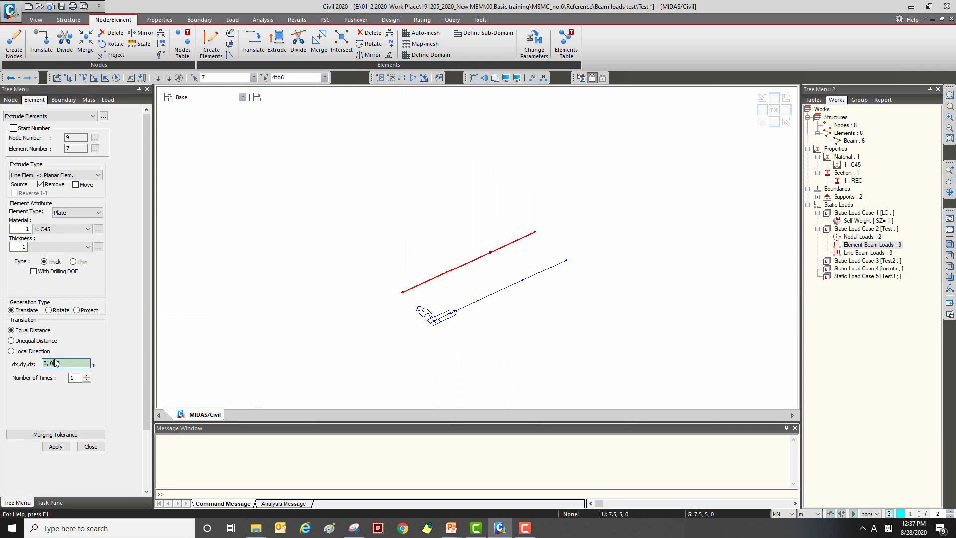
{"action": "key", "text": "BackSpace"}
{"action": "key", "text": "BackSpace"}
{"action": "type", "text": "3"}
{"action": "left_click", "coordinate": [55, 447]}
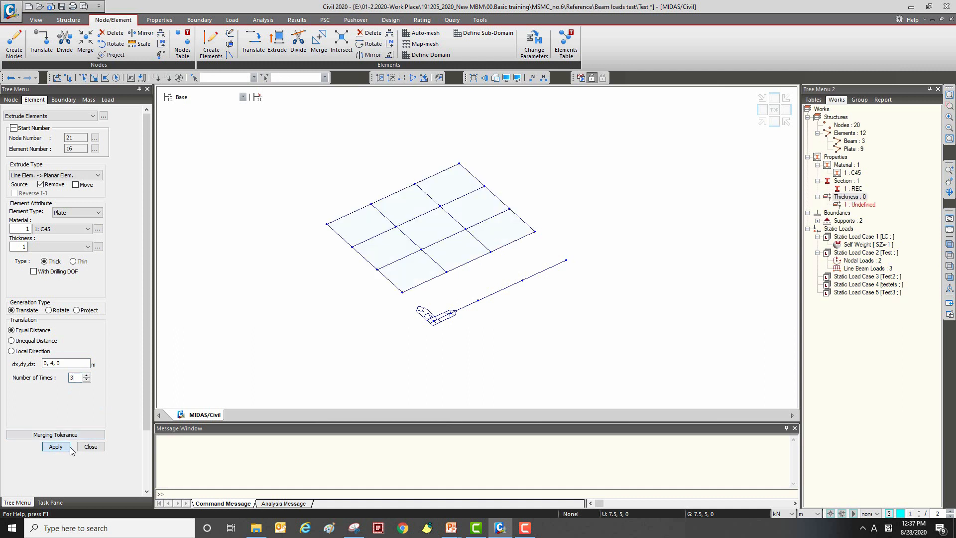
{"action": "left_click", "coordinate": [90, 447]}
{"action": "middle_click_drag", "start_coordinate": [565, 260], "coordinate": [604, 226], "text": "ctrl"}
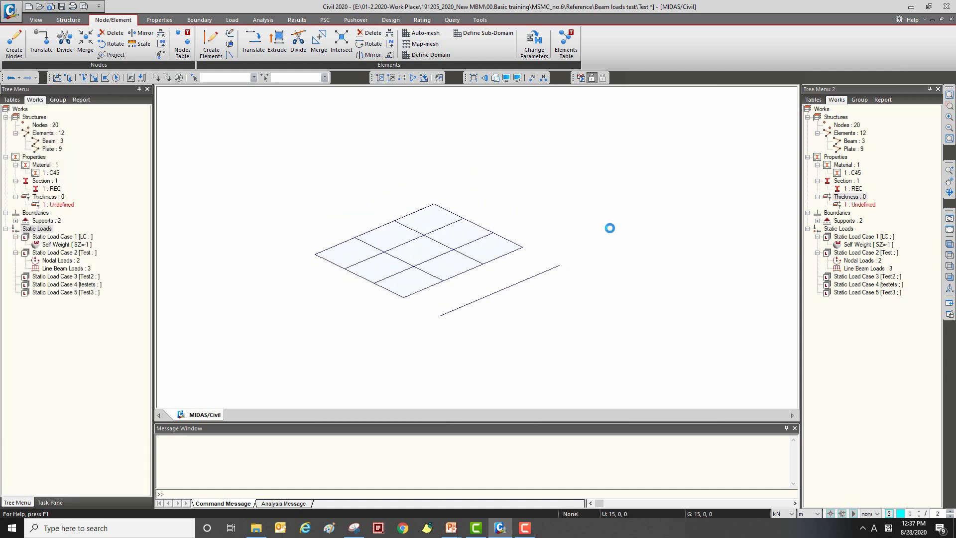
{"action": "middle_click_drag", "start_coordinate": [477, 241], "coordinate": [508, 234]}
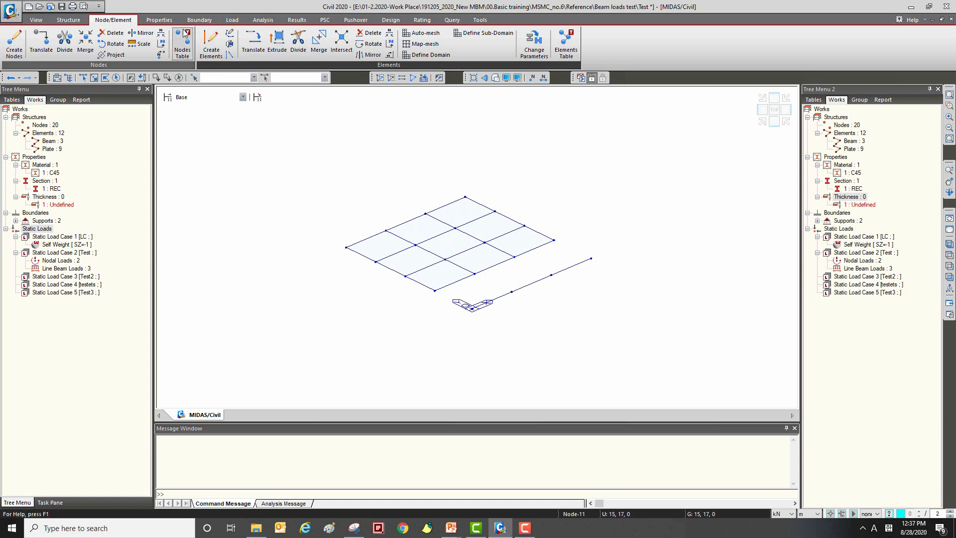
Step: Open the Assign Pressure Loads definition for static loads
{"action": "left_click", "coordinate": [232, 20]}
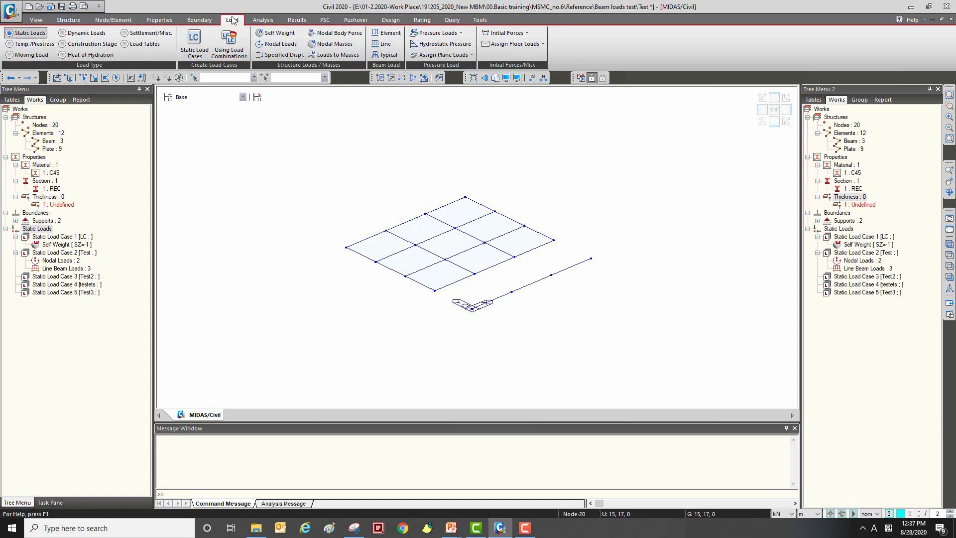
{"action": "left_click", "coordinate": [437, 33]}
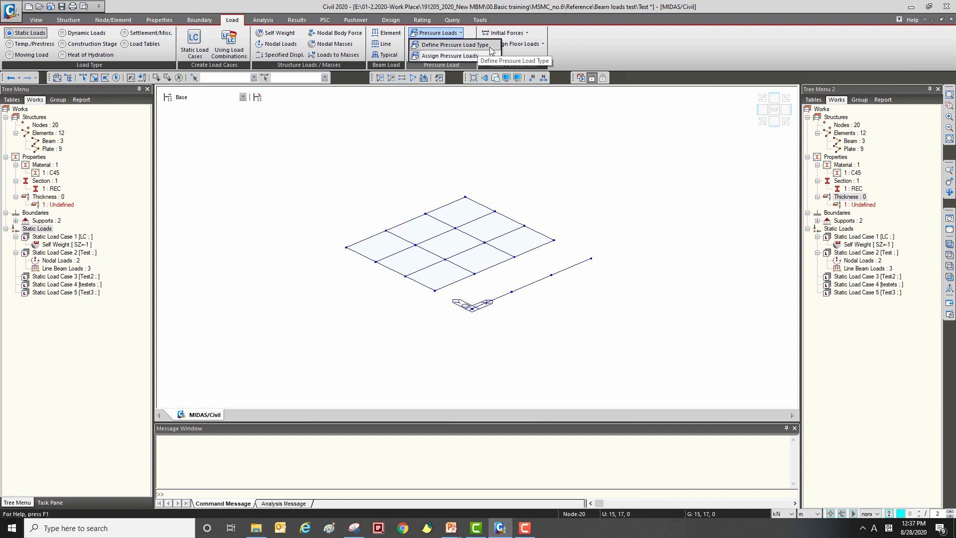
{"action": "left_click", "coordinate": [477, 55]}
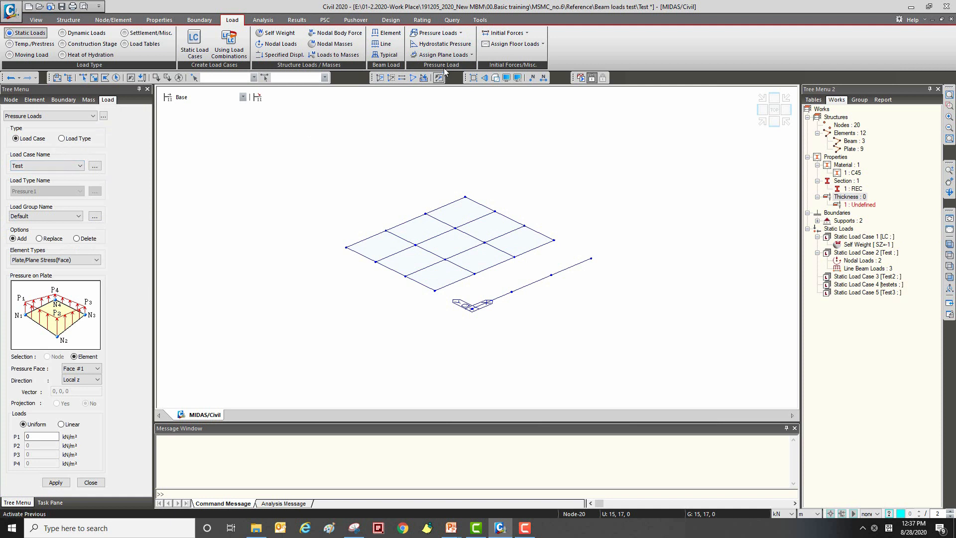
{"action": "left_click", "coordinate": [436, 32]}
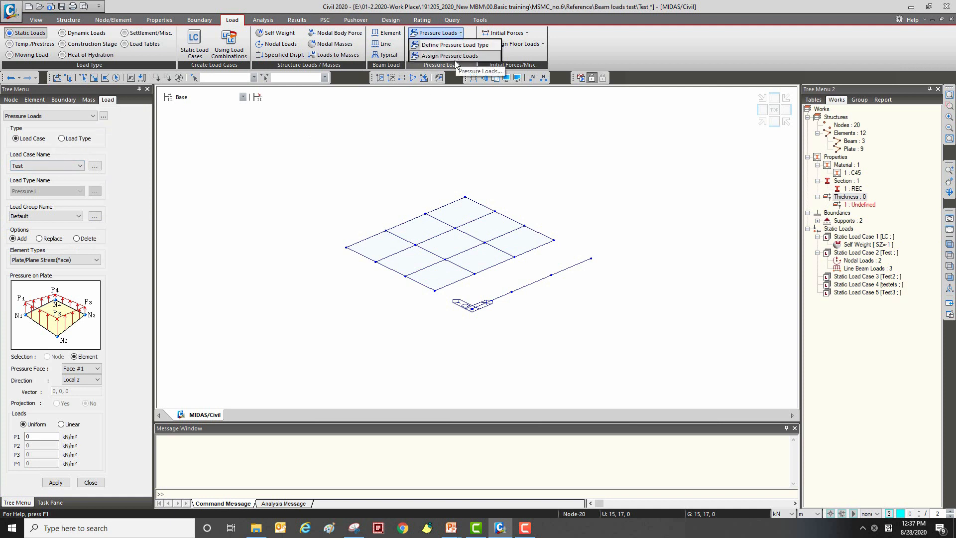
{"action": "left_click", "coordinate": [135, 211]}
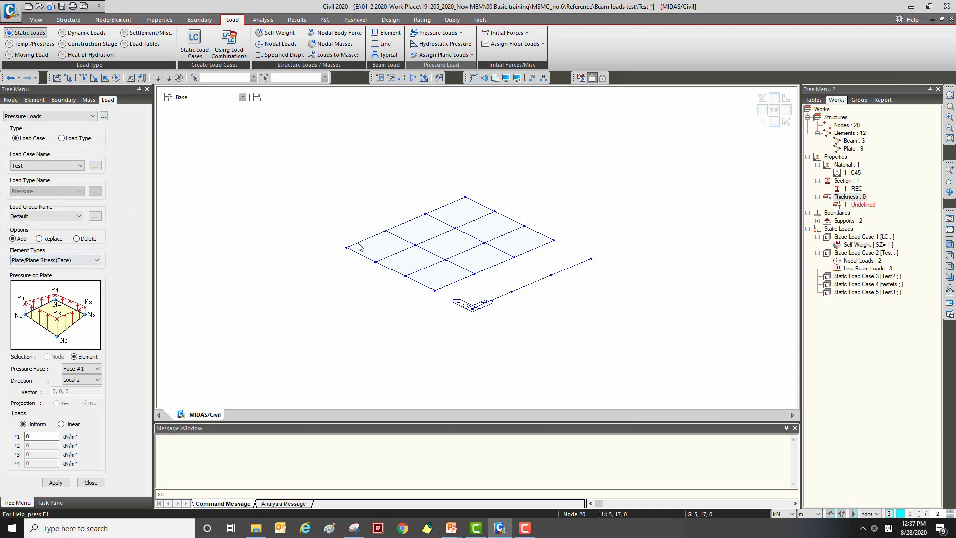
Step: Look through the element types available for pressure loads and their diagrams, returning to Plate/Plane Stress(Face)
{"action": "left_click", "coordinate": [79, 260]}
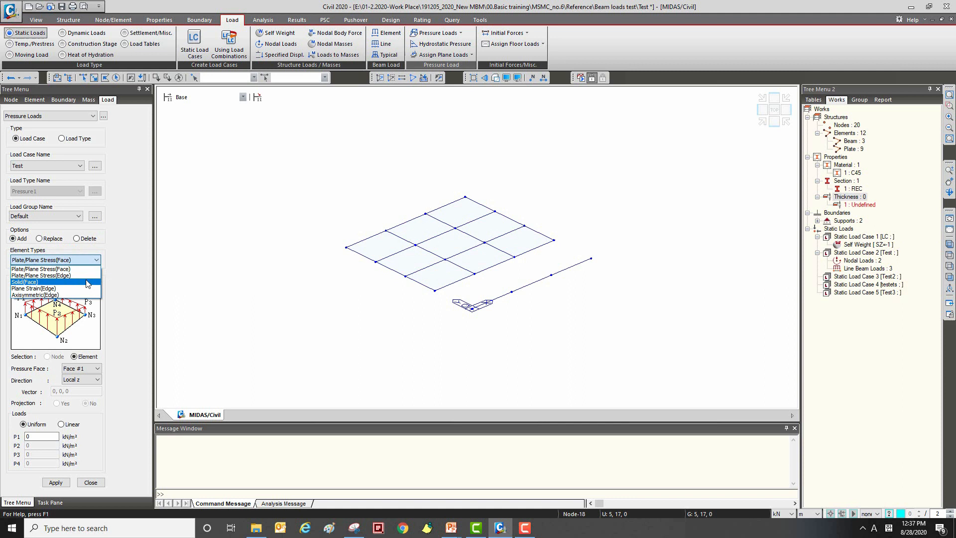
{"action": "left_click", "coordinate": [96, 276]}
{"action": "scroll", "coordinate": [95, 272], "scroll_direction": "down", "scroll_amount": 3}
{"action": "scroll", "coordinate": [88, 266], "scroll_direction": "up", "scroll_amount": 1}
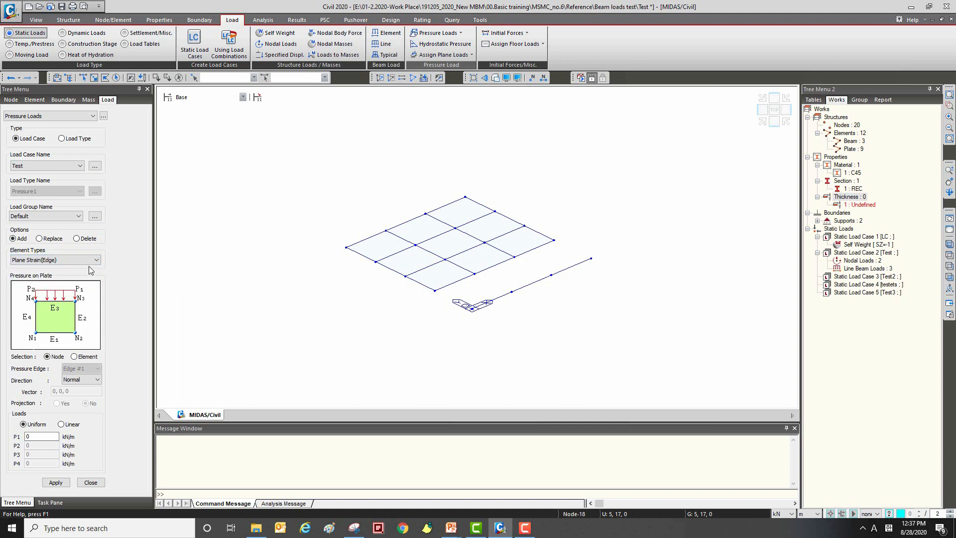
{"action": "scroll", "coordinate": [90, 267], "scroll_direction": "up", "scroll_amount": 2}
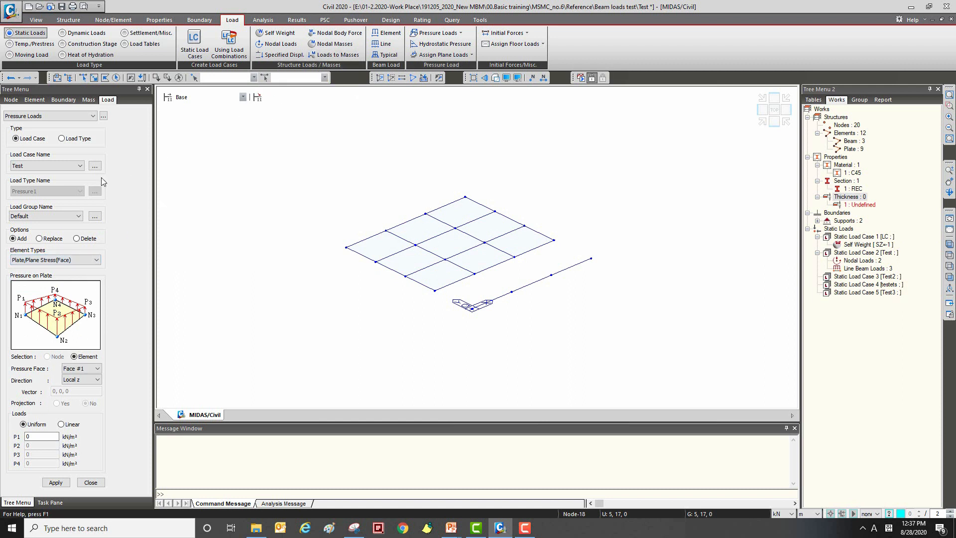
Step: Set the pressure load's load case to Test2 and its element type to Plate/Plane Stress(Face)
{"action": "left_click", "coordinate": [61, 166]}
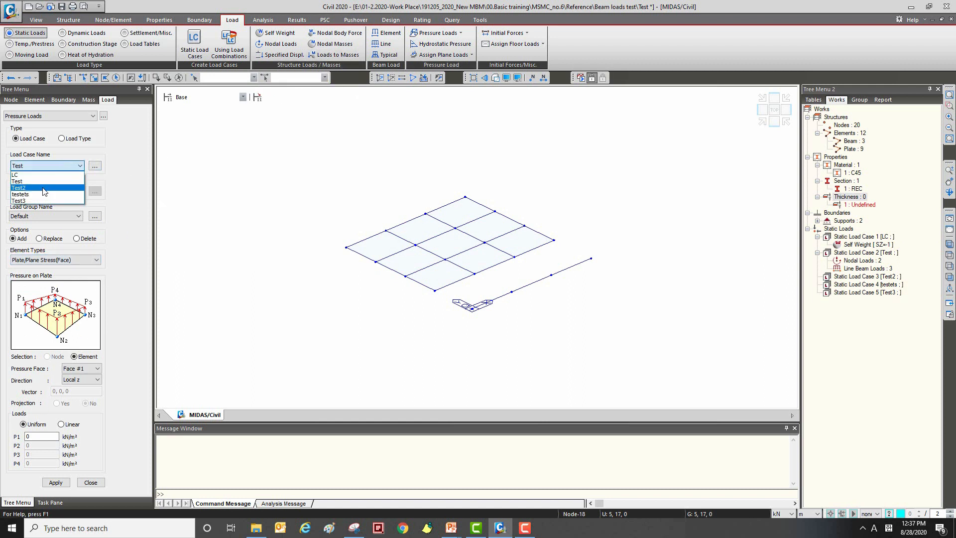
{"action": "left_click", "coordinate": [40, 188]}
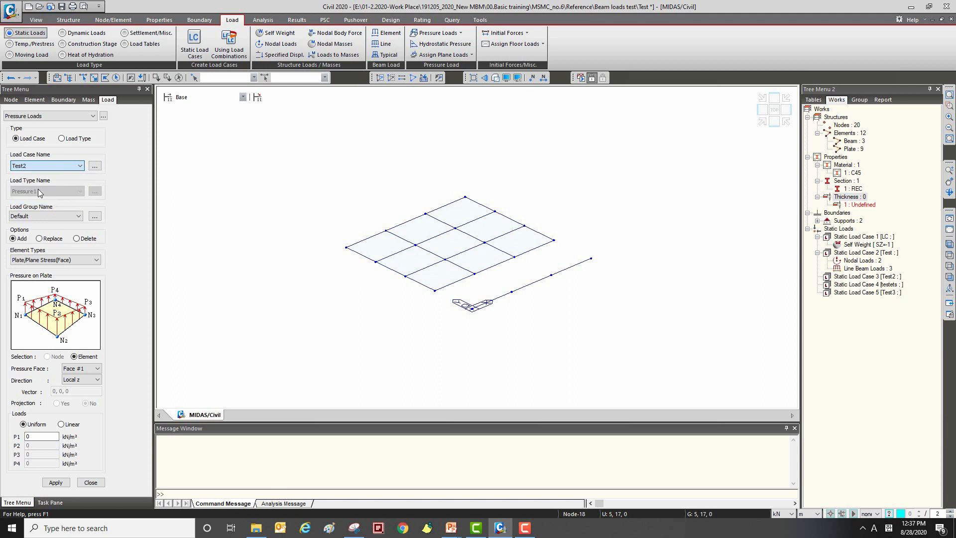
{"action": "middle_click_drag", "start_coordinate": [326, 166], "coordinate": [376, 164]}
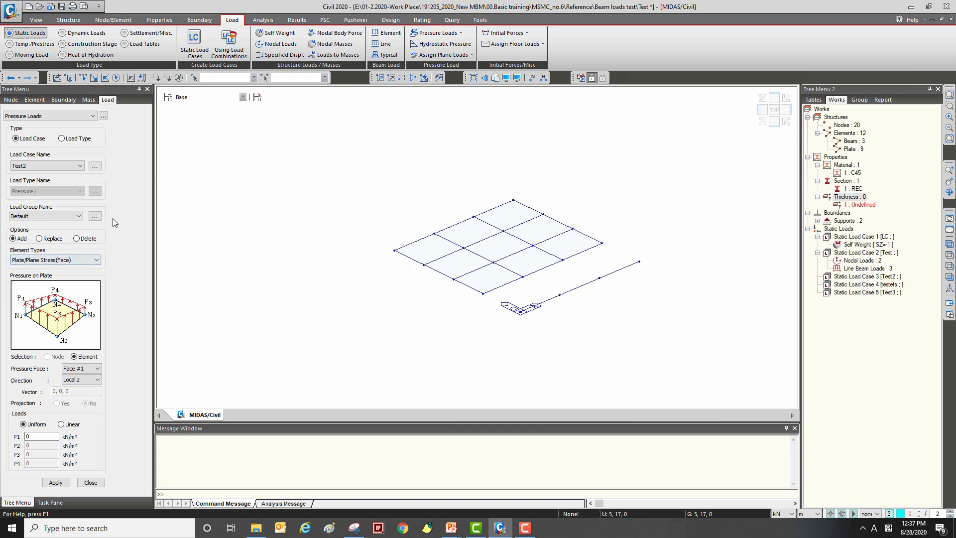
{"action": "left_click", "coordinate": [60, 262]}
{"action": "left_click", "coordinate": [57, 268]}
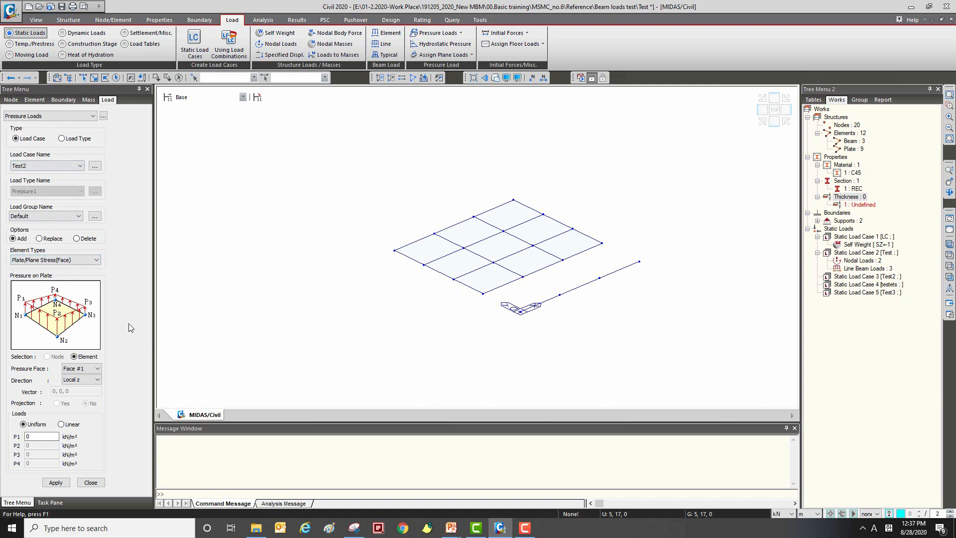
Step: Apply a uniform Local z pressure of -5 kN/m² to the left corner plate and its neighbour along the rear edge, and close the command
{"action": "double_click", "coordinate": [49, 437]}
{"action": "left_click", "coordinate": [94, 77]}
{"action": "left_click", "coordinate": [430, 248]}
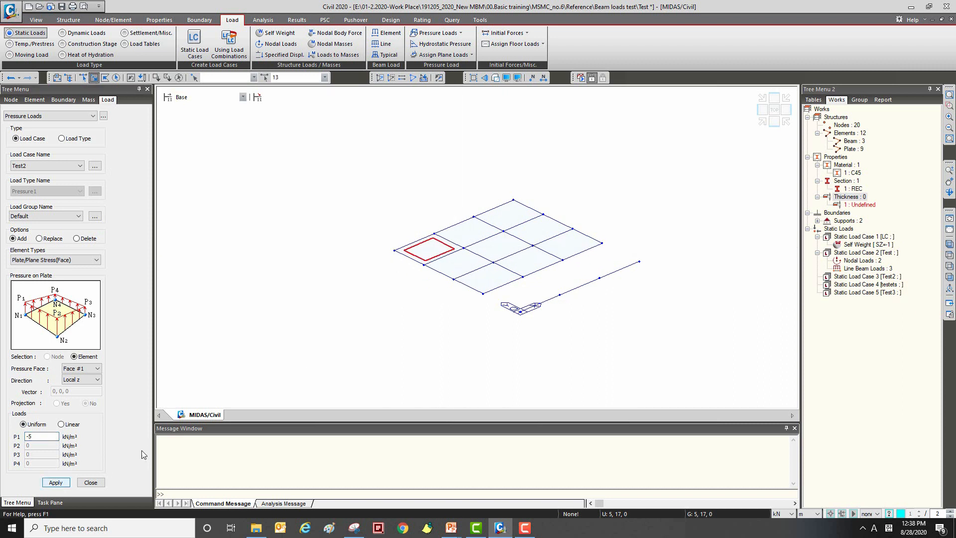
{"action": "left_click", "coordinate": [459, 239]}
{"action": "left_click", "coordinate": [56, 482]}
{"action": "left_click", "coordinate": [90, 488]}
{"action": "mouse_move", "coordinate": [431, 250]}
{"action": "middle_mouse_down", "text": "ctrl"}
{"action": "mouse_move", "coordinate": [414, 242]}
{"action": "mouse_move", "coordinate": [416, 252]}
{"action": "mouse_move", "coordinate": [444, 252]}
{"action": "mouse_move", "coordinate": [416, 269]}
{"action": "middle_mouse_up", "text": "ctrl"}
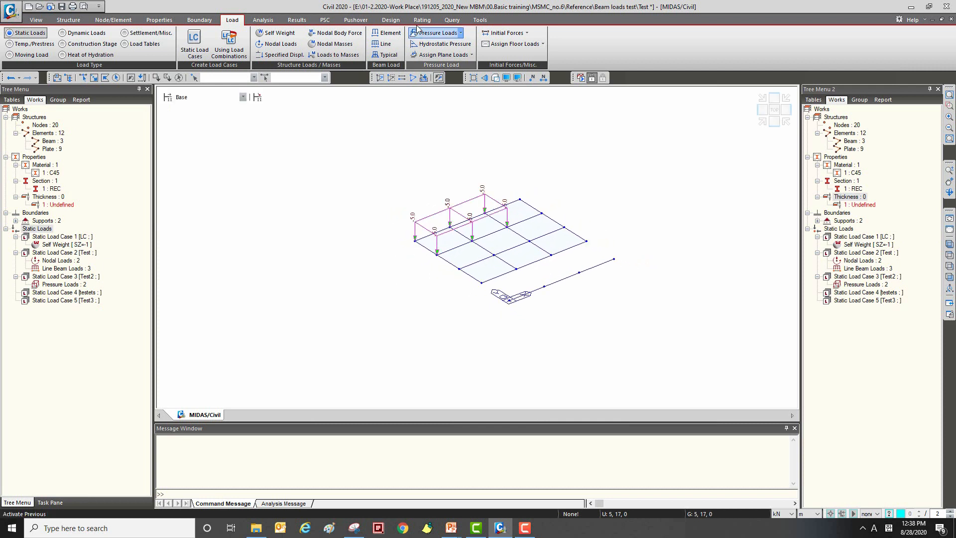
Step: Open the pressure load type definition and delete the existing Pressure1 type
{"action": "left_click", "coordinate": [459, 33]}
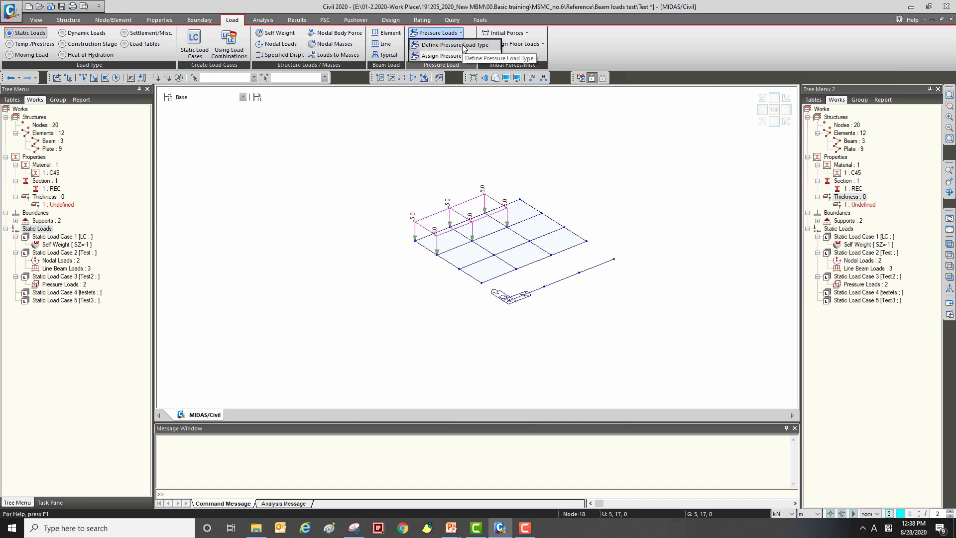
{"action": "left_click", "coordinate": [466, 45]}
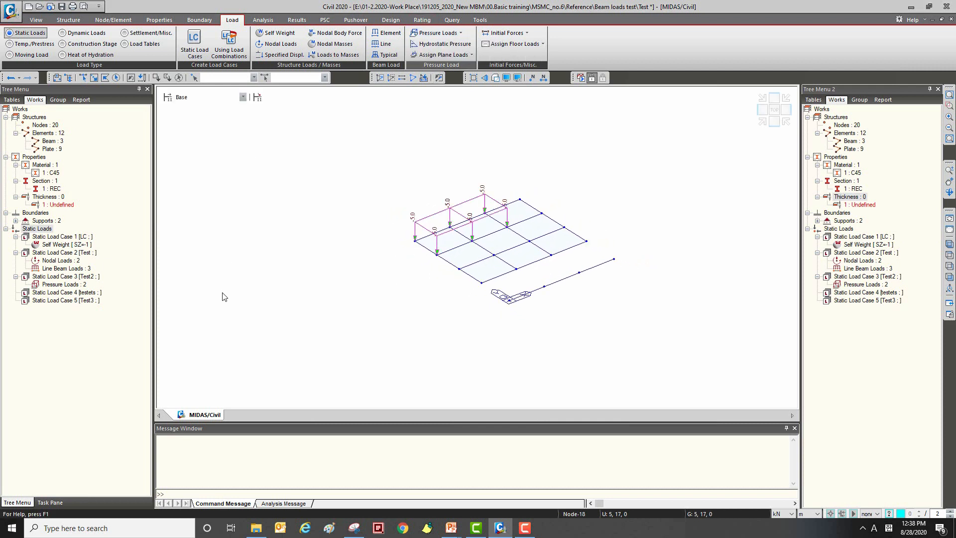
{"action": "left_click_drag", "start_coordinate": [356, 108], "coordinate": [93, 84]}
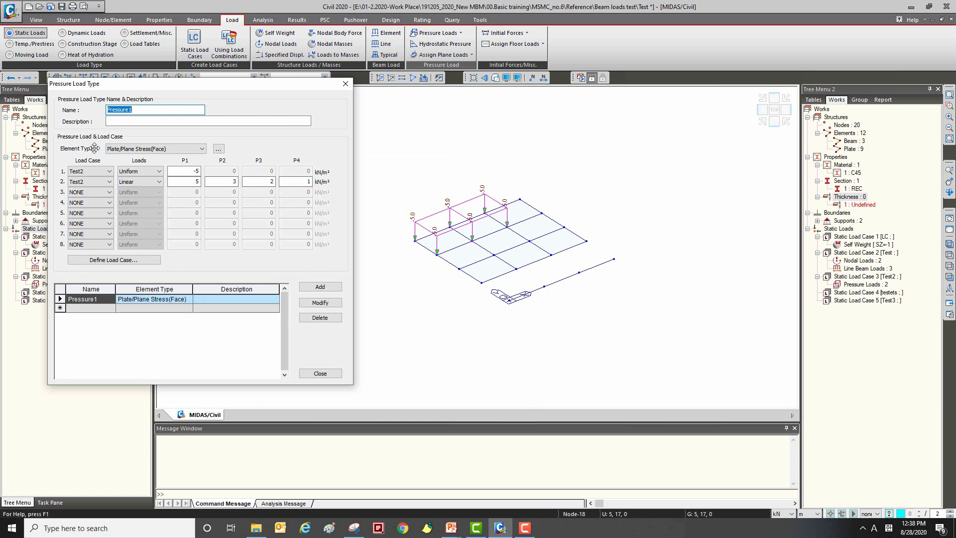
{"action": "key", "text": "Tab"}
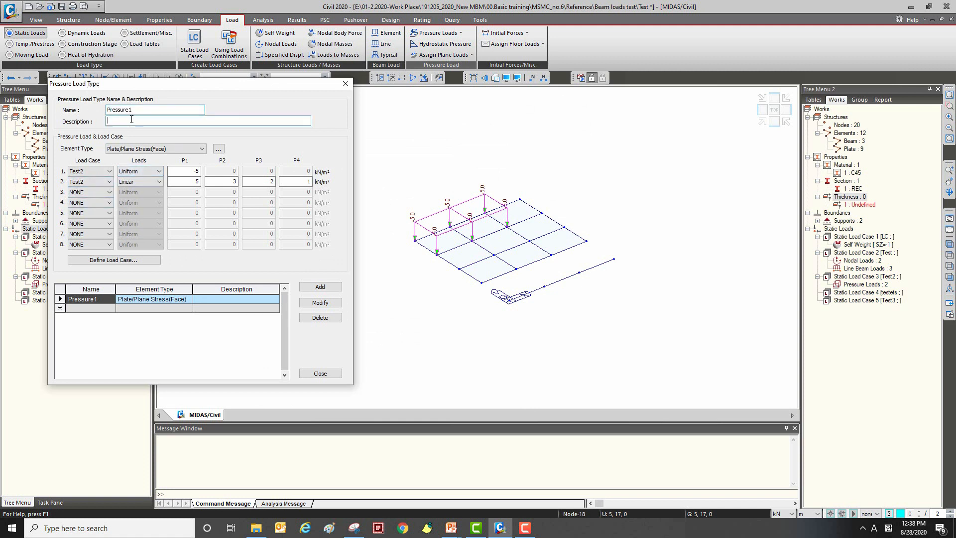
{"action": "left_click", "coordinate": [110, 309]}
{"action": "left_click", "coordinate": [103, 298]}
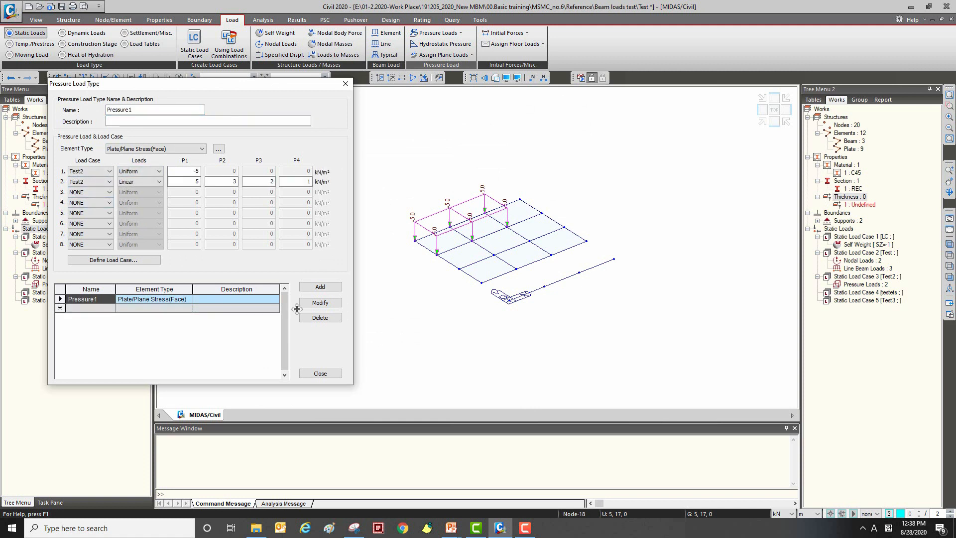
{"action": "left_click", "coordinate": [309, 318]}
Step: Keep Pressure1 as the load type name and assign load case testets to its first two load rows
{"action": "left_click", "coordinate": [127, 109]}
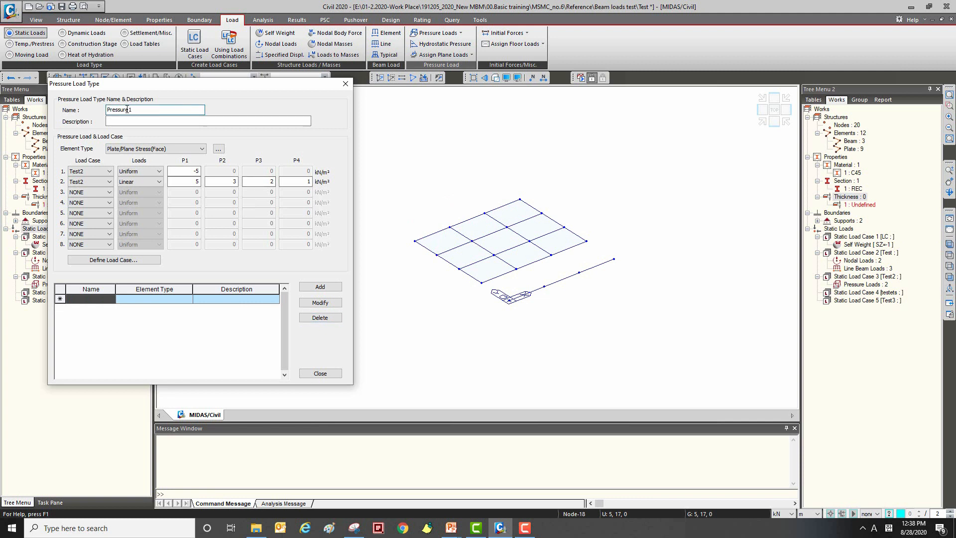
{"action": "left_click_drag", "start_coordinate": [150, 94], "coordinate": [178, 94]}
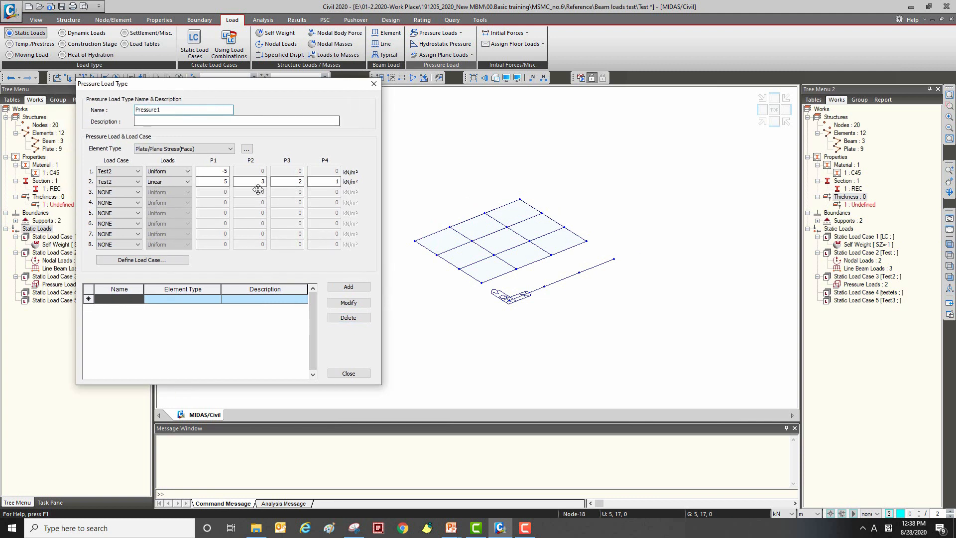
{"action": "left_click", "coordinate": [112, 174]}
{"action": "left_click", "coordinate": [123, 210]}
{"action": "left_click", "coordinate": [122, 182]}
{"action": "left_click", "coordinate": [124, 217]}
{"action": "left_click", "coordinate": [125, 194]}
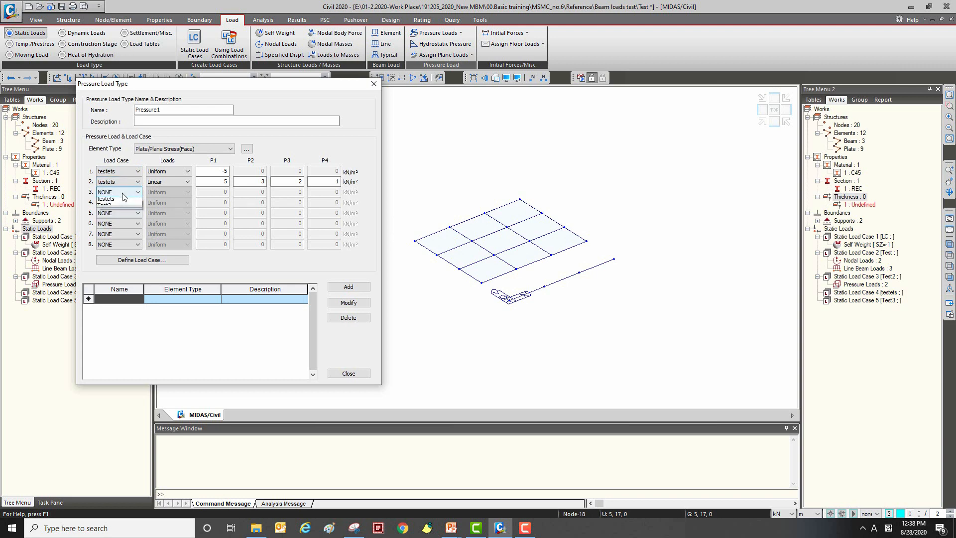
{"action": "left_click", "coordinate": [122, 226]}
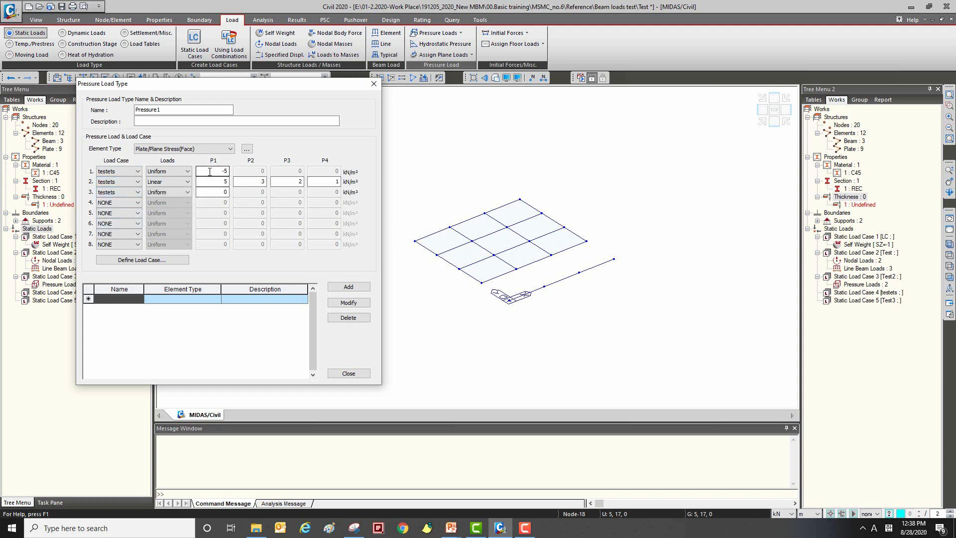
{"action": "left_click", "coordinate": [137, 192]}
{"action": "left_click", "coordinate": [115, 199]}
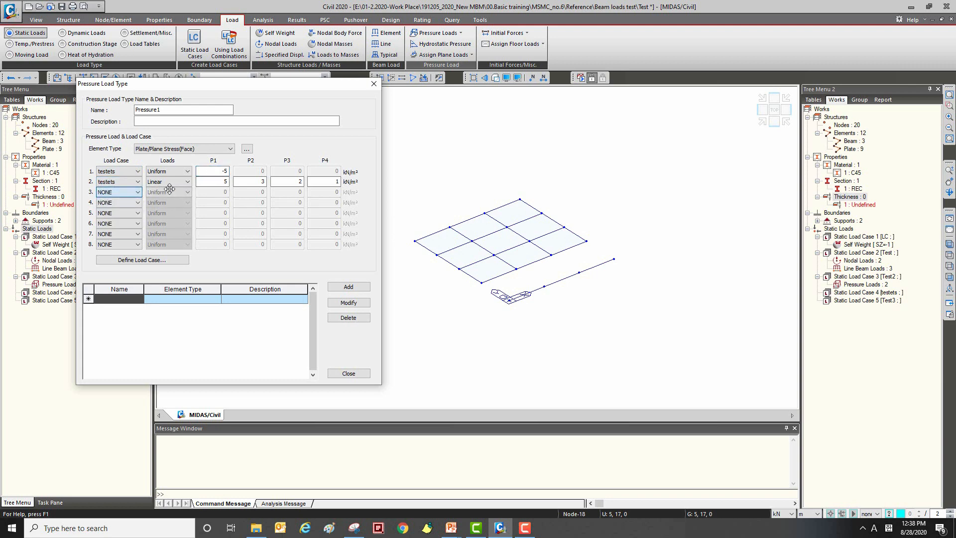
Step: Keep the first row Uniform at -5 and the second Linear at 5, 3, 2, 1, add the Pressure1 load type, and close the definition
{"action": "left_click", "coordinate": [183, 172]}
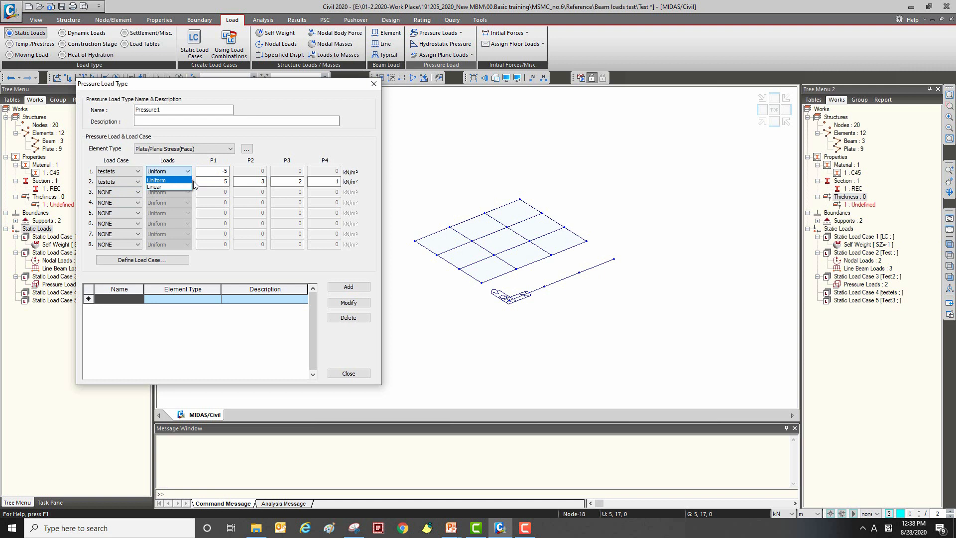
{"action": "left_click", "coordinate": [156, 179]}
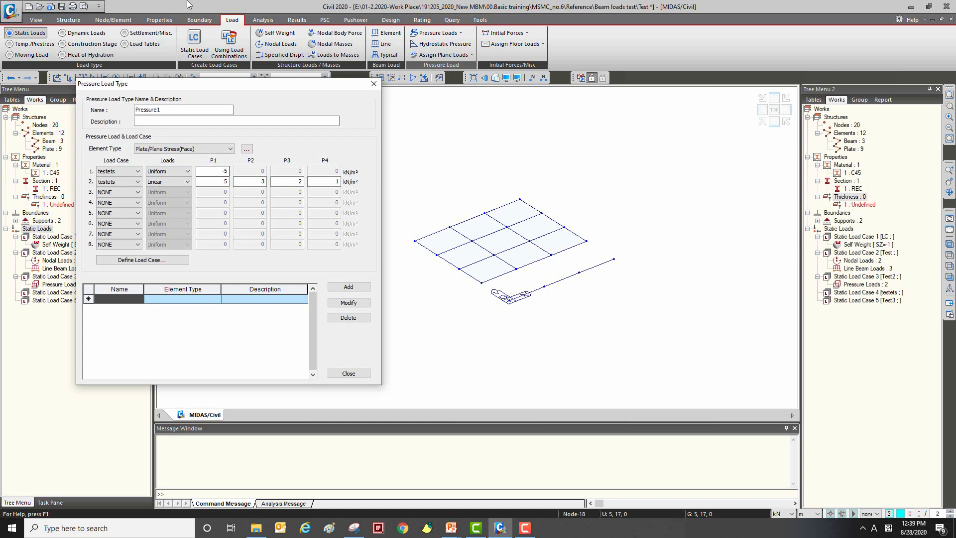
{"action": "left_click", "coordinate": [165, 182]}
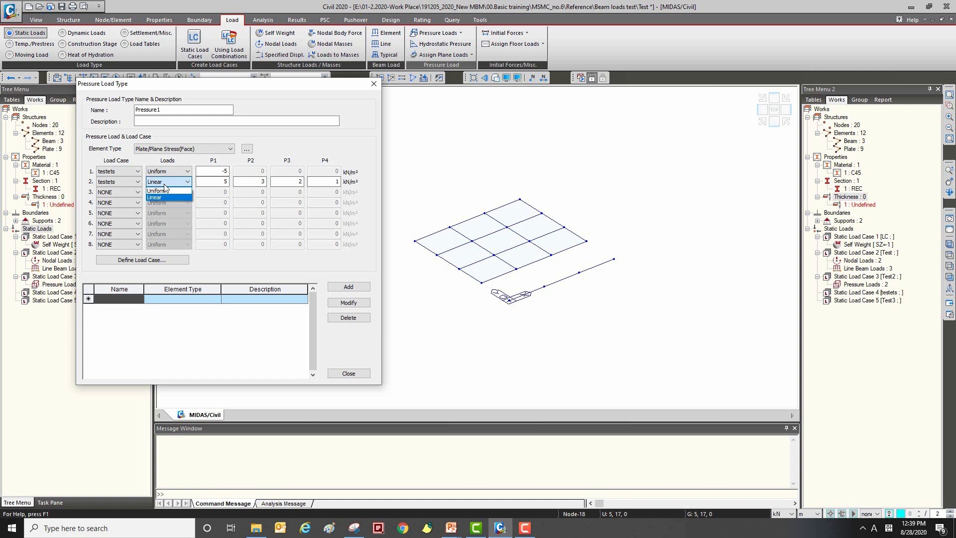
{"action": "left_click", "coordinate": [161, 197]}
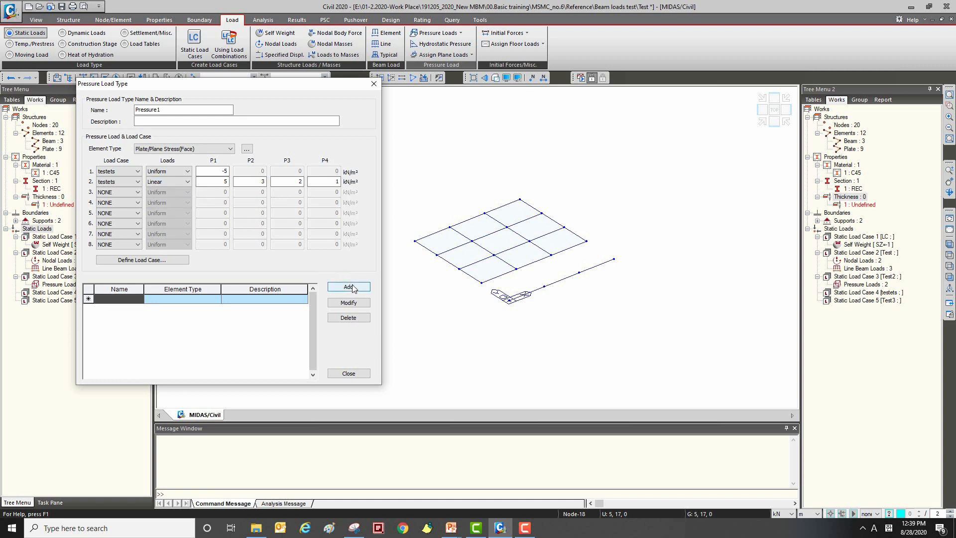
{"action": "left_click", "coordinate": [333, 288]}
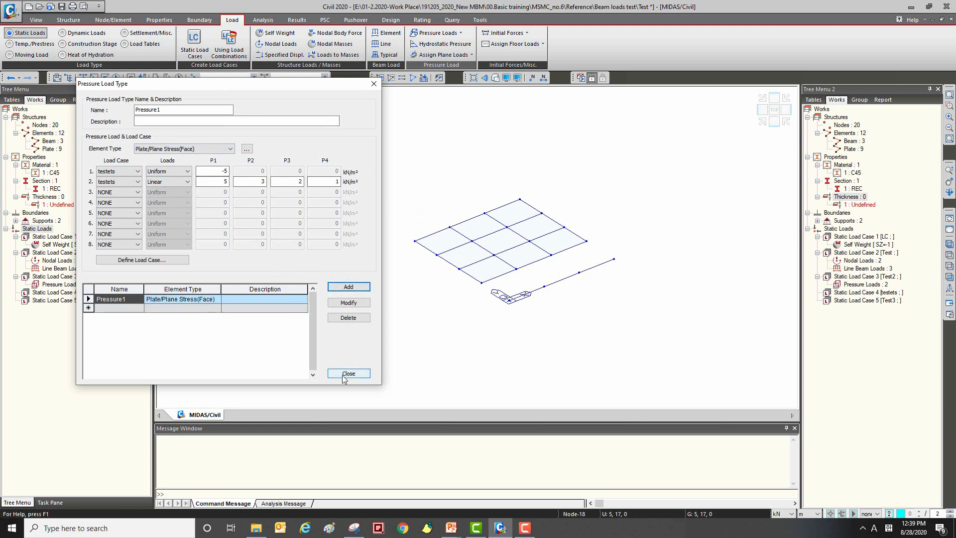
{"action": "left_click", "coordinate": [349, 373]}
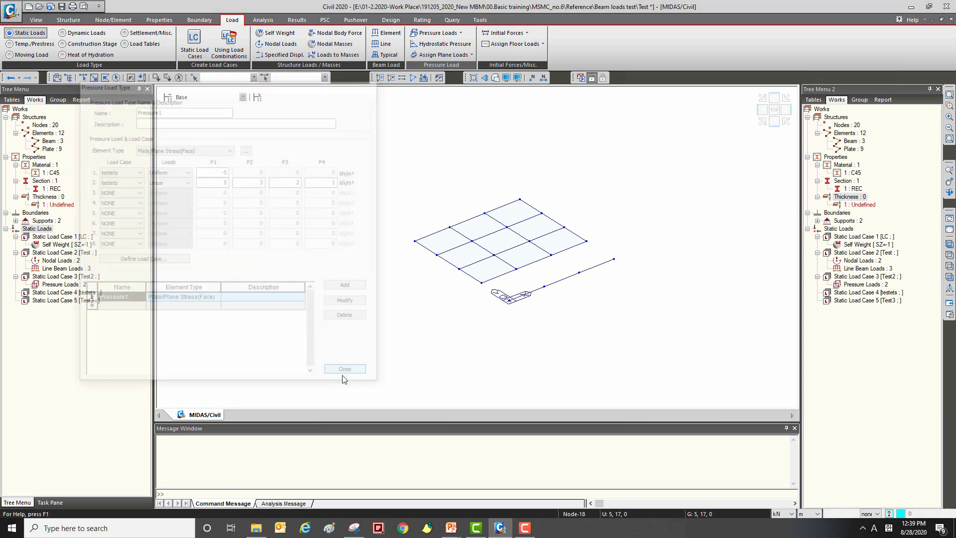
Step: Open the Assign Pressure Loads definition, switch its type to Load Type with Pressure1, and review that load type's definition
{"action": "left_click", "coordinate": [459, 33]}
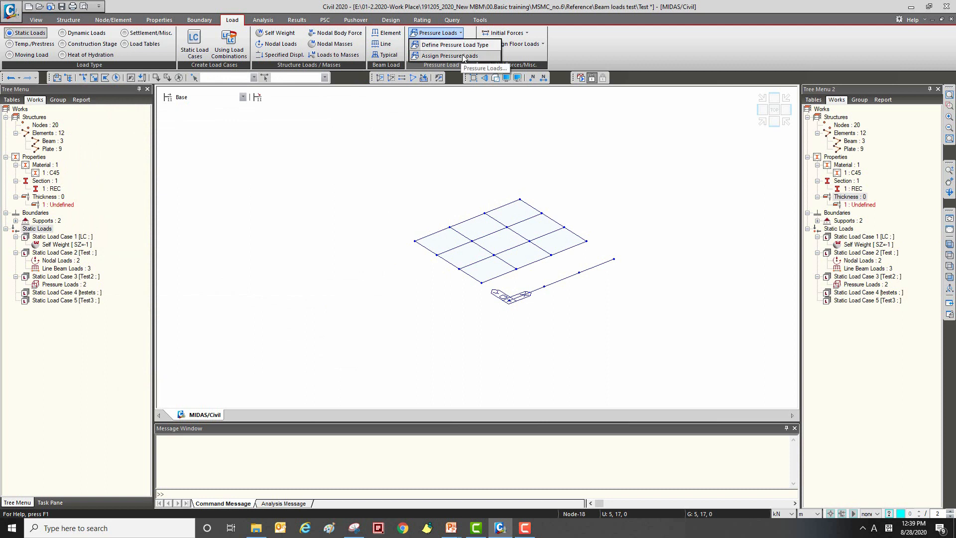
{"action": "left_click", "coordinate": [463, 55]}
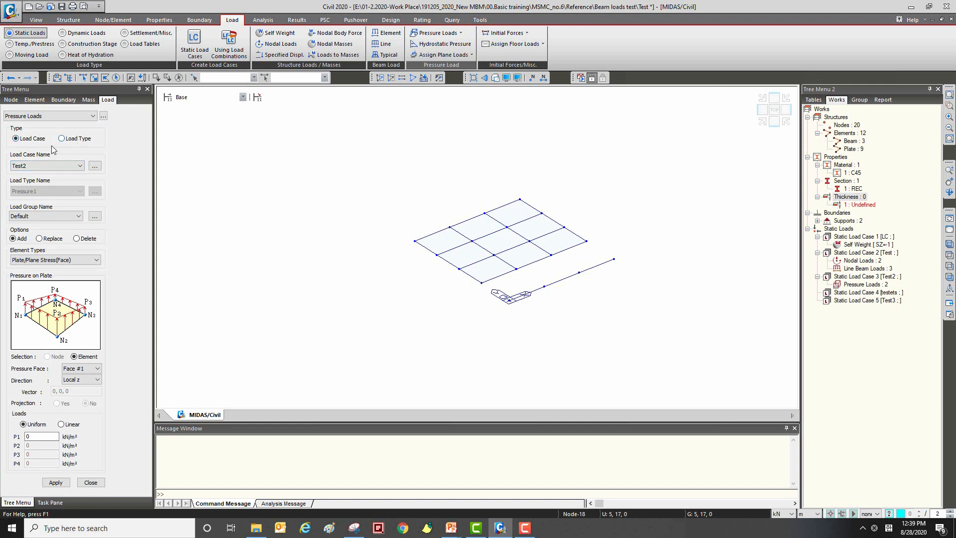
{"action": "left_click", "coordinate": [72, 141]}
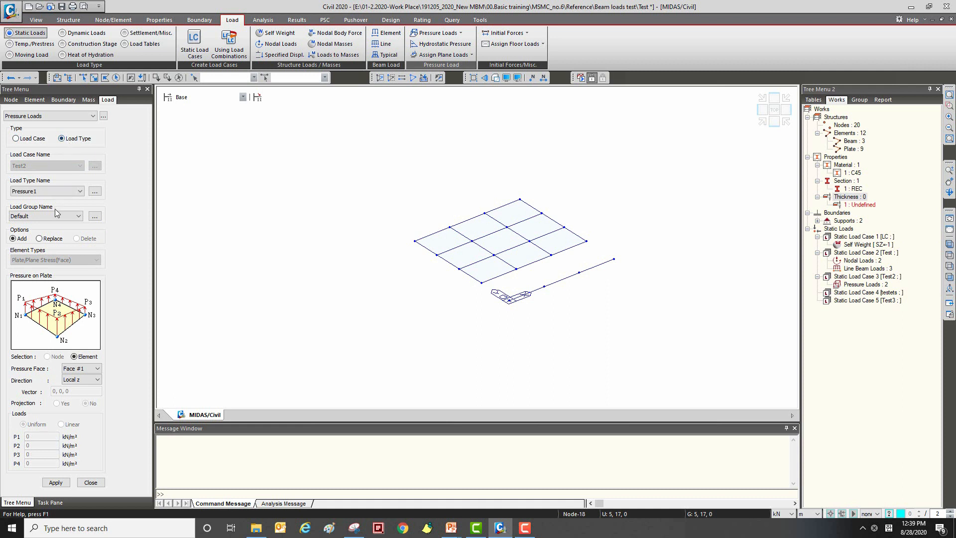
{"action": "left_click", "coordinate": [62, 192]}
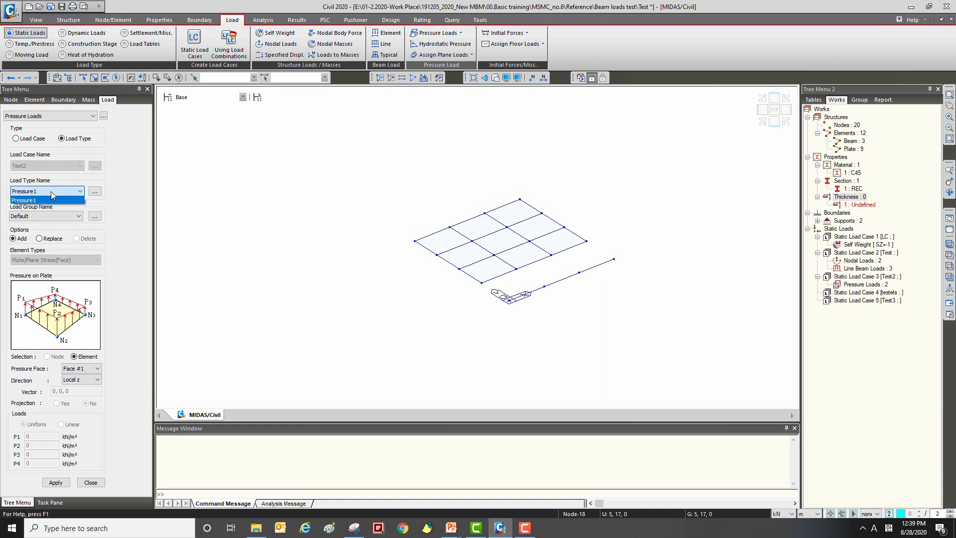
{"action": "left_click", "coordinate": [126, 198]}
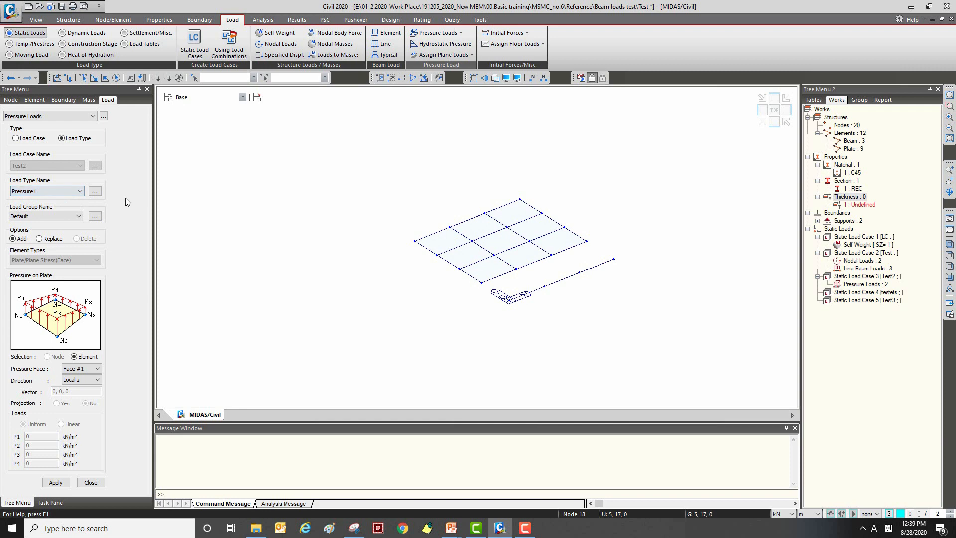
{"action": "left_click", "coordinate": [94, 191]}
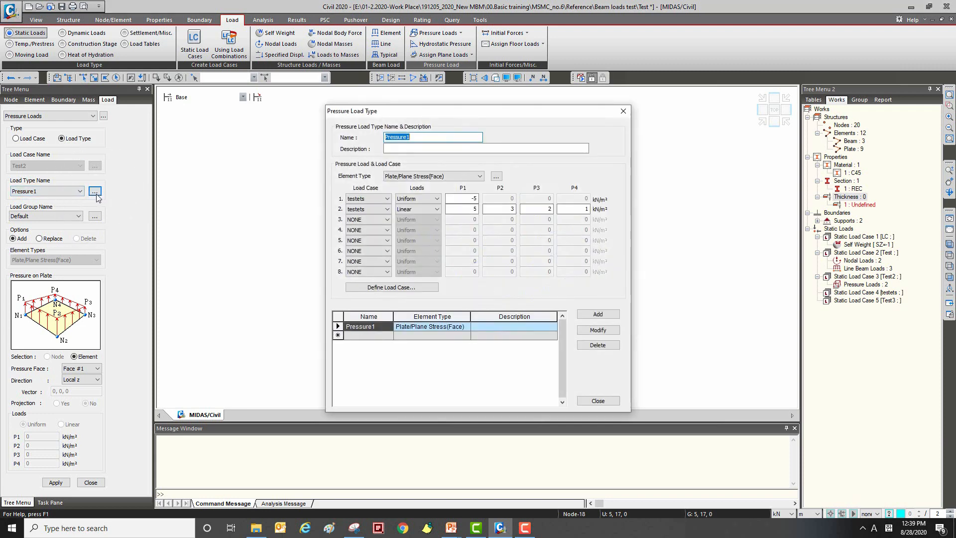
{"action": "left_click_drag", "start_coordinate": [423, 107], "coordinate": [344, 96]}
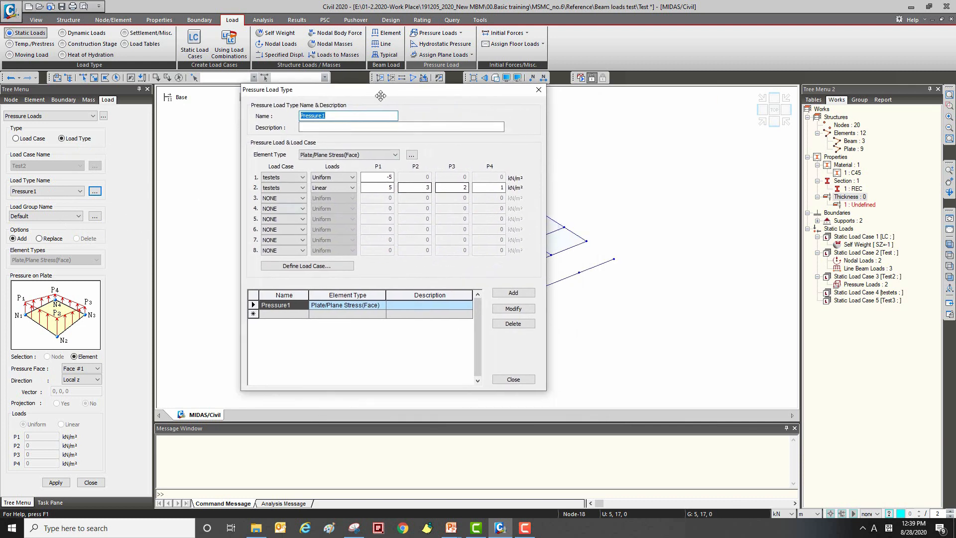
{"action": "left_click", "coordinate": [540, 91]}
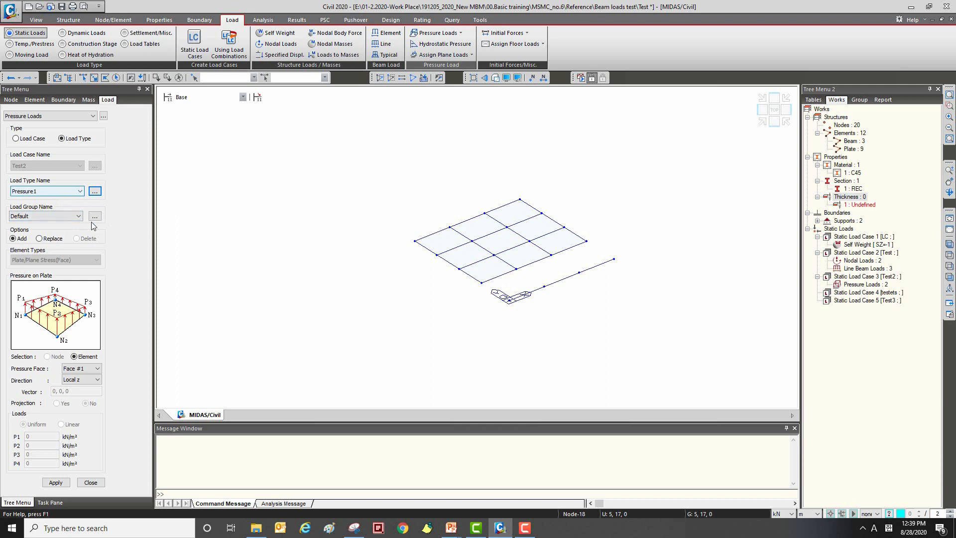
Step: Assign the Pressure1 load type to plate elements 9 and 12, check the loads from the side, and close the command
{"action": "left_click", "coordinate": [94, 77]}
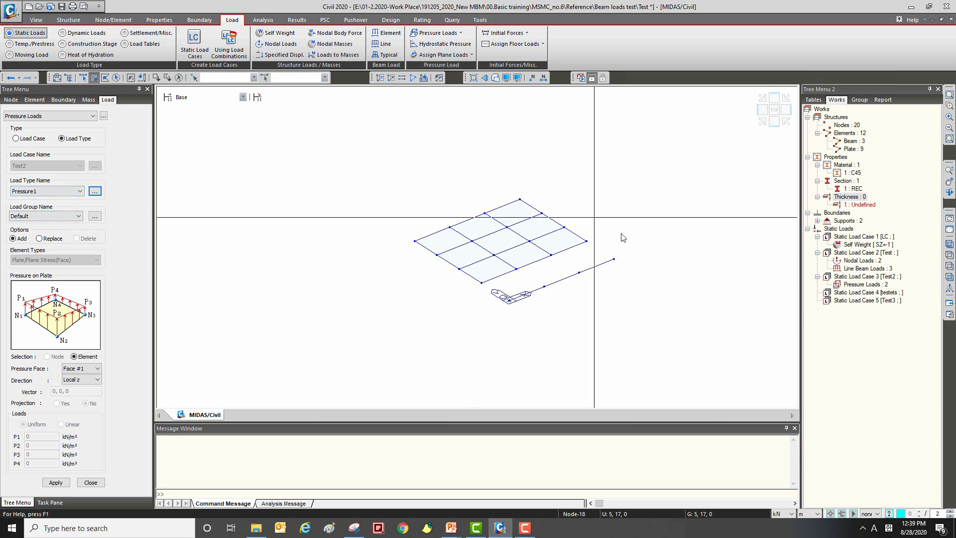
{"action": "left_click", "coordinate": [535, 233]}
{"action": "left_click", "coordinate": [554, 250]}
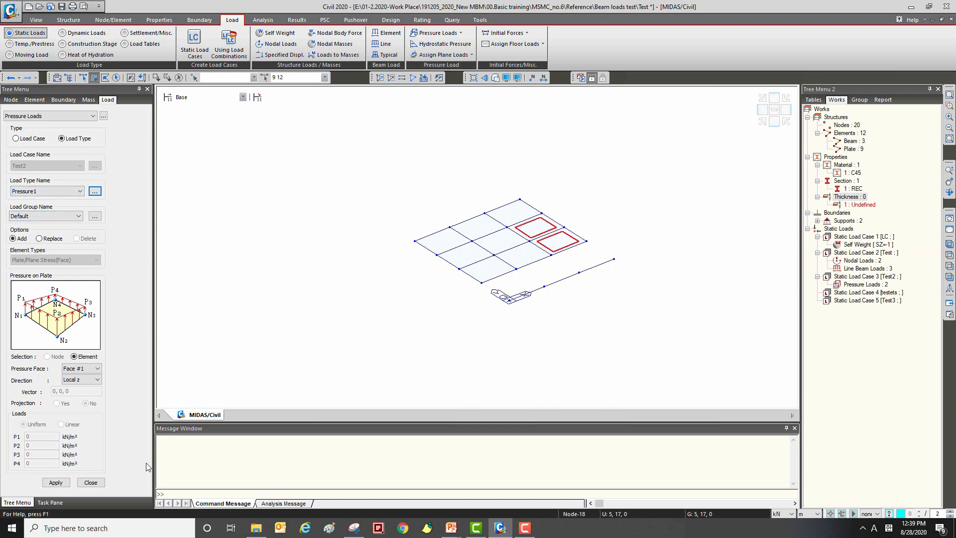
{"action": "left_click", "coordinate": [55, 482]}
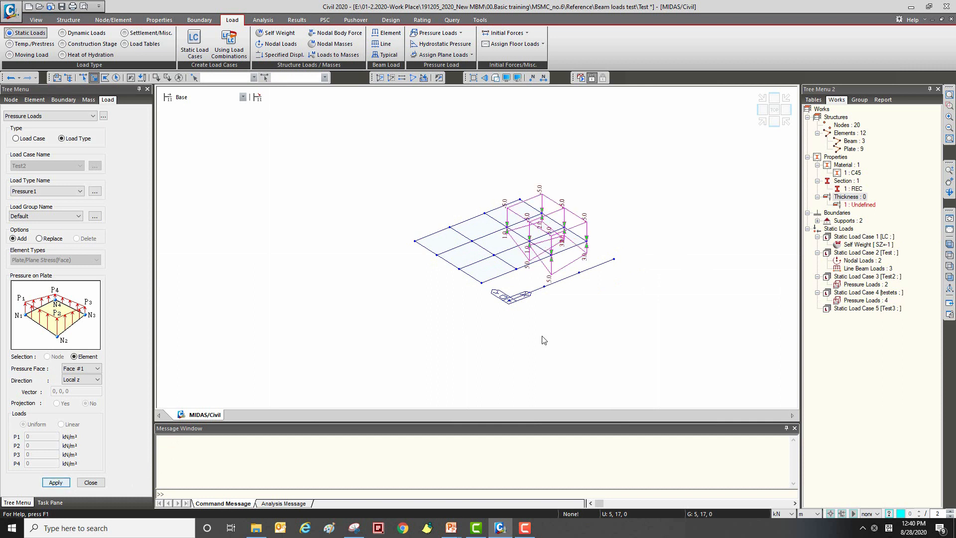
{"action": "middle_click_drag", "start_coordinate": [551, 247], "coordinate": [558, 206], "text": "ctrl"}
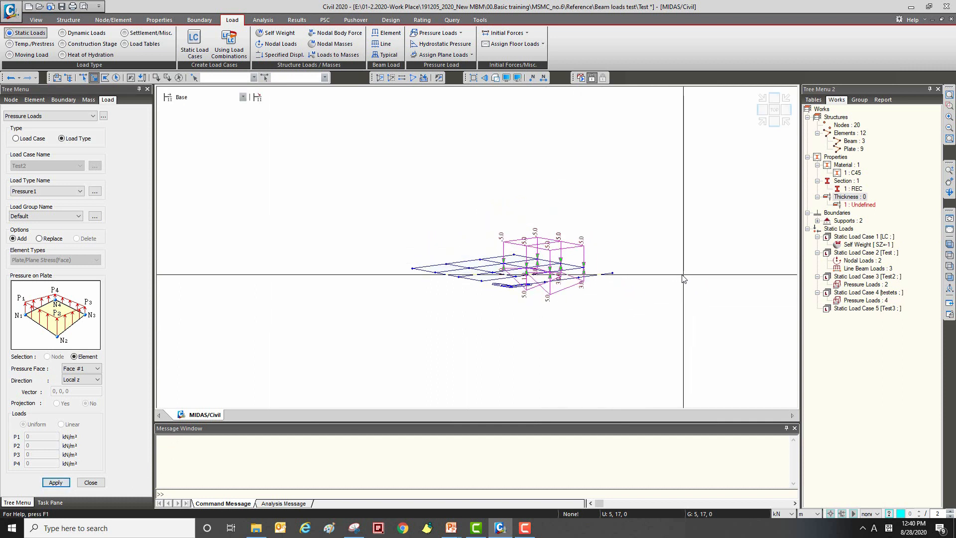
{"action": "left_click", "coordinate": [91, 482]}
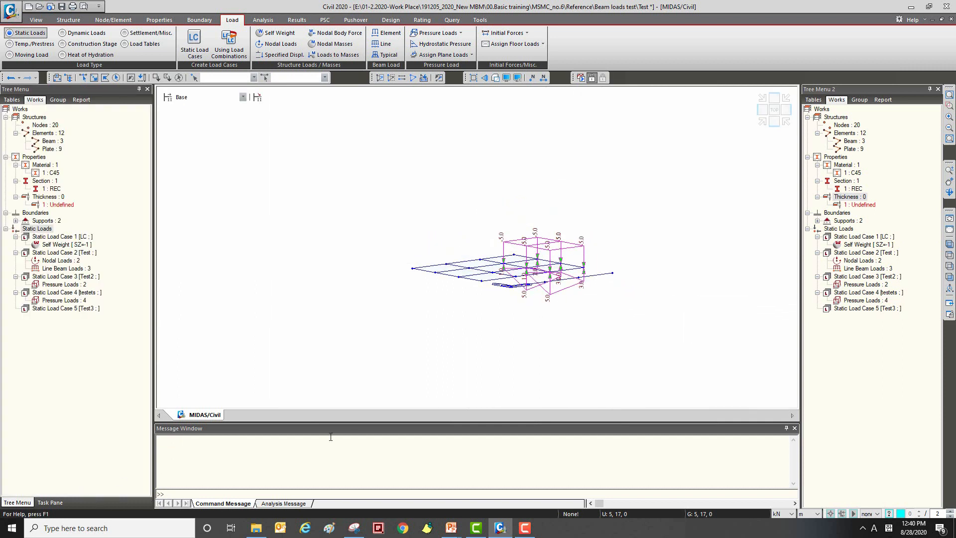
Step: Hide the display of the pressure loads belonging to load case testets
{"action": "middle_click_drag", "start_coordinate": [535, 240], "coordinate": [537, 261], "text": "ctrl"}
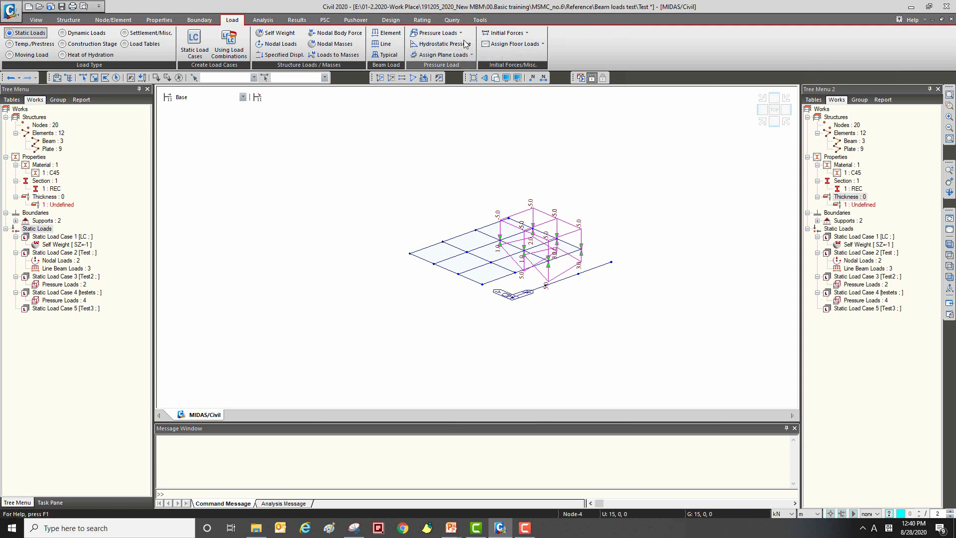
{"action": "right_click", "coordinate": [882, 301]}
{"action": "key", "text": "Escape"}
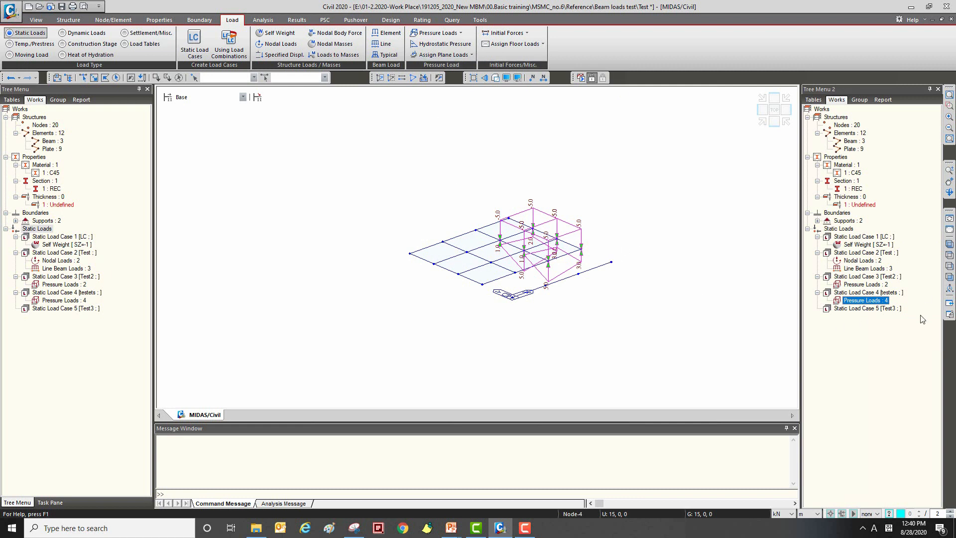
{"action": "right_click", "coordinate": [851, 302]}
{"action": "left_click", "coordinate": [879, 329]}
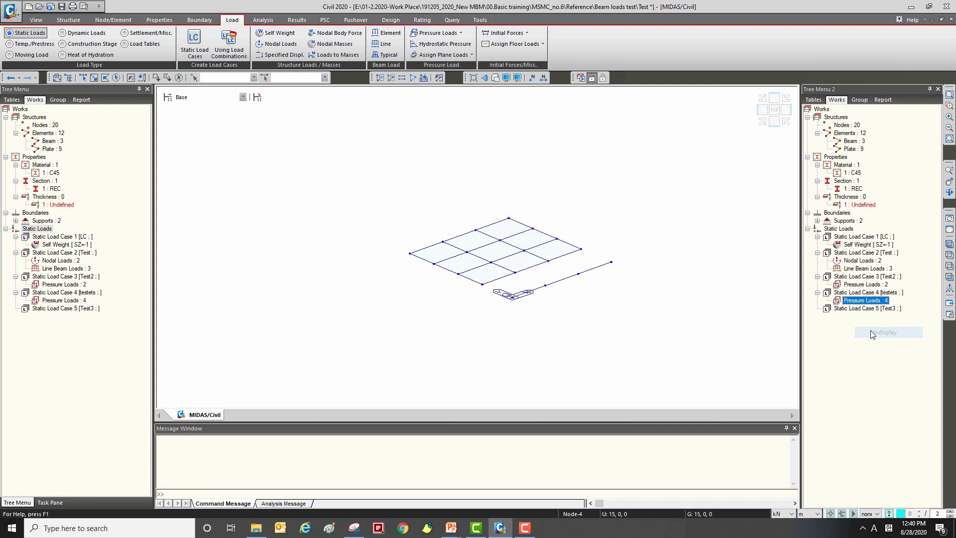
Step: Open the Hydrostatic Pressure Loads definition, preview the Curved Loads type, and set the type back to Linear Loads
{"action": "left_click", "coordinate": [444, 44]}
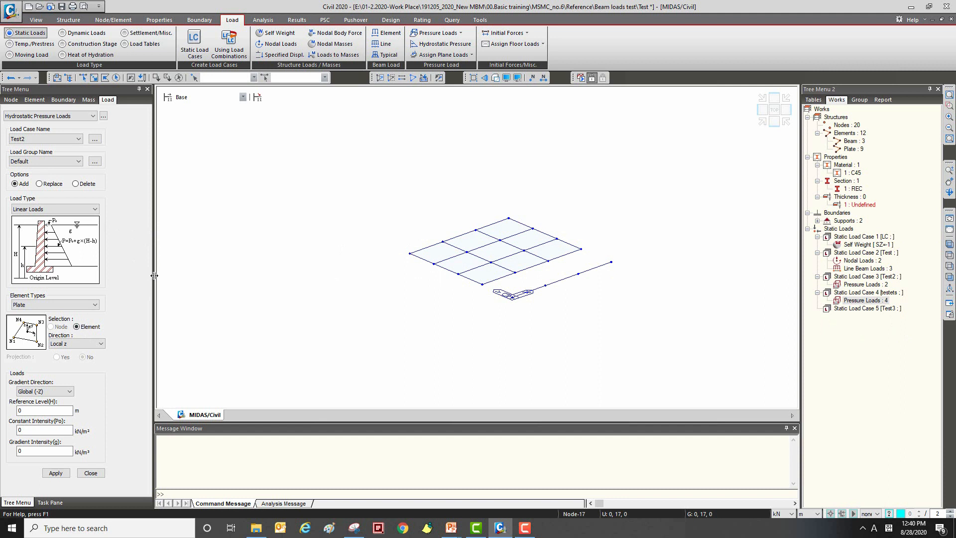
{"action": "left_click_drag", "start_coordinate": [154, 276], "coordinate": [138, 276]}
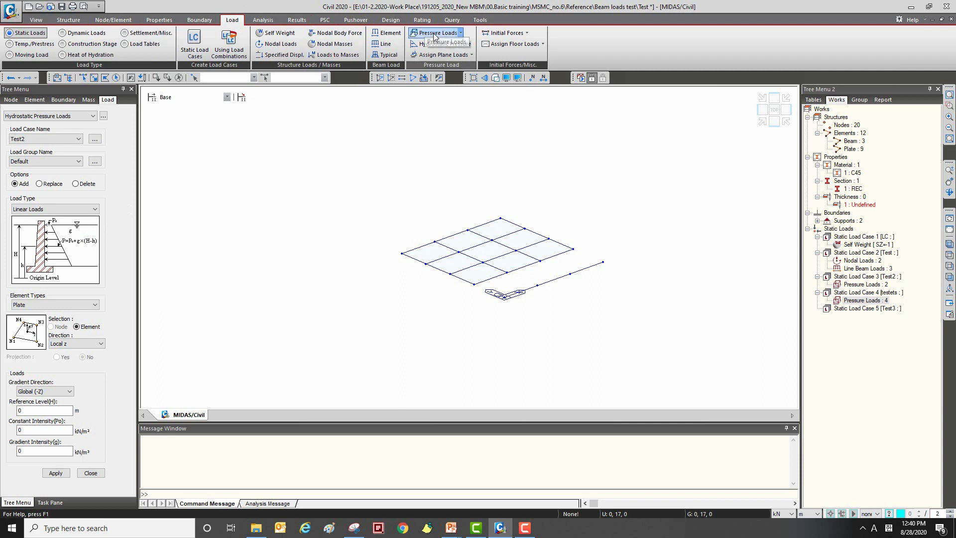
{"action": "left_click", "coordinate": [74, 210]}
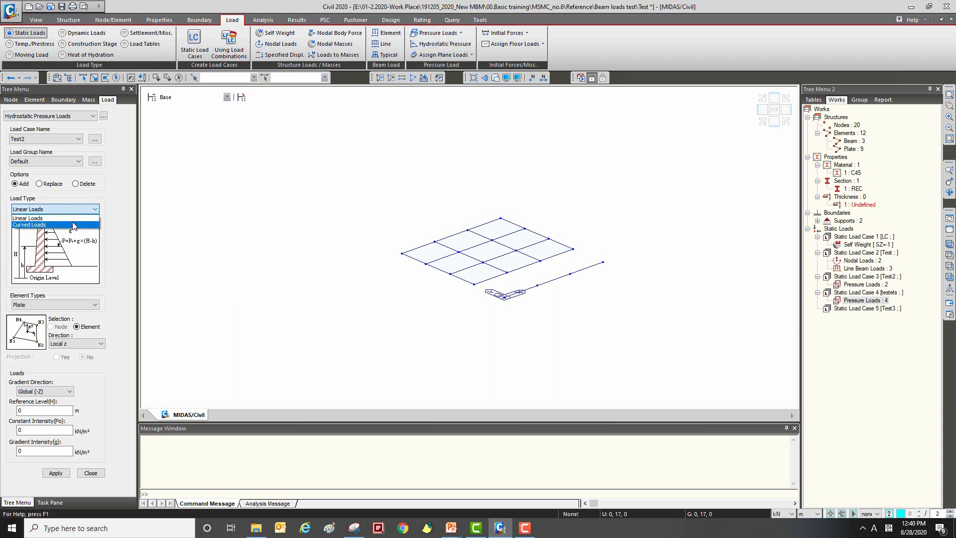
{"action": "left_click", "coordinate": [73, 225]}
{"action": "left_click", "coordinate": [82, 209]}
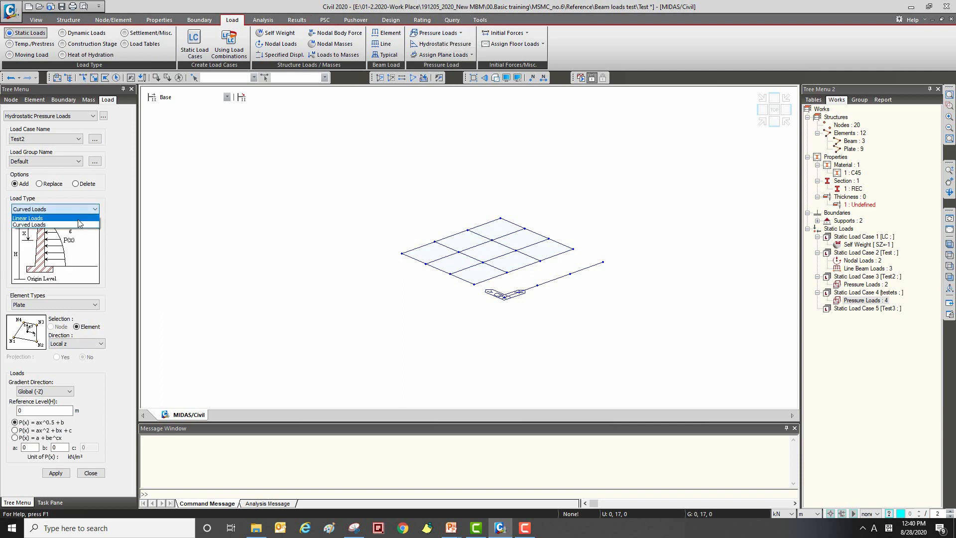
{"action": "left_click", "coordinate": [78, 219]}
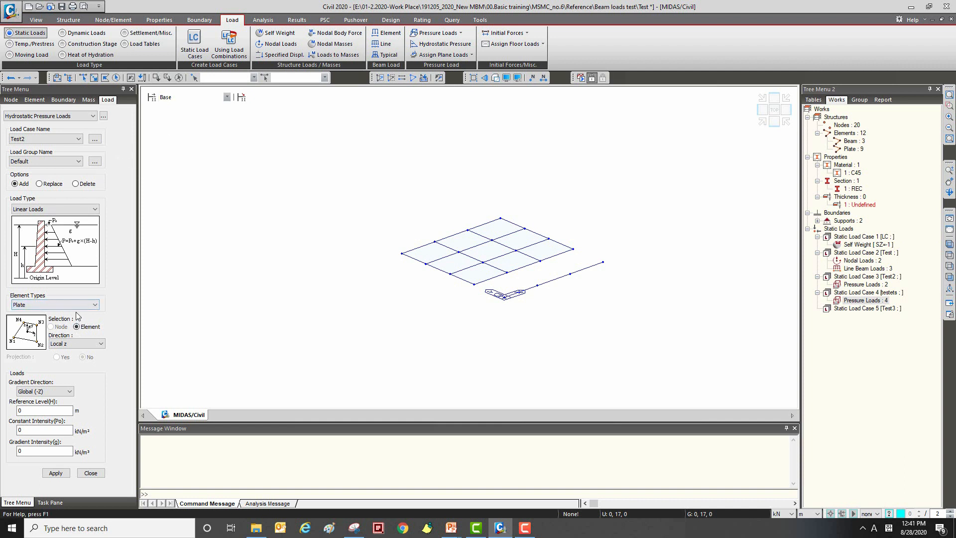
Step: Keep Plate as the element type and Local z as the load direction after reviewing the available options
{"action": "middle_click_drag", "start_coordinate": [287, 258], "coordinate": [283, 238]}
{"action": "middle_click_drag", "start_coordinate": [283, 238], "coordinate": [714, 175], "text": "shift"}
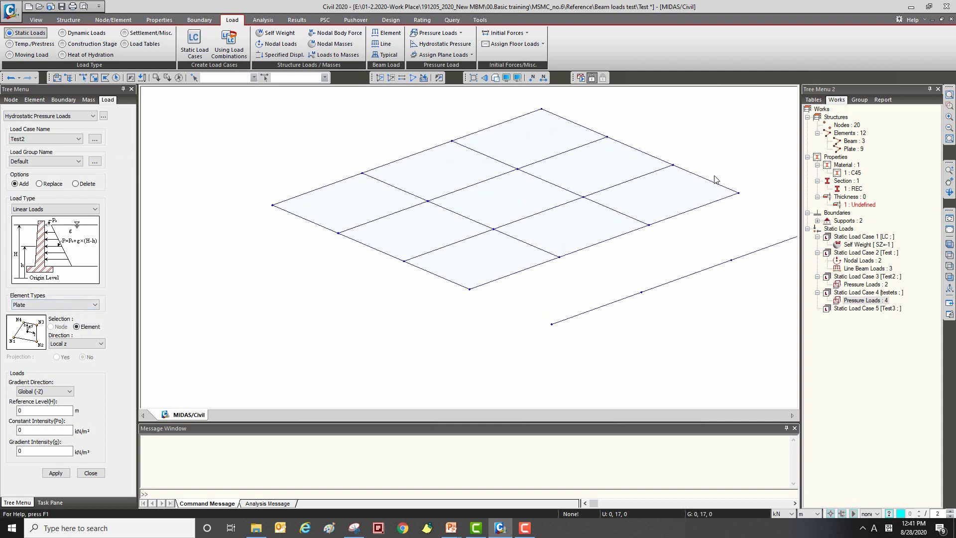
{"action": "left_click", "coordinate": [75, 304]}
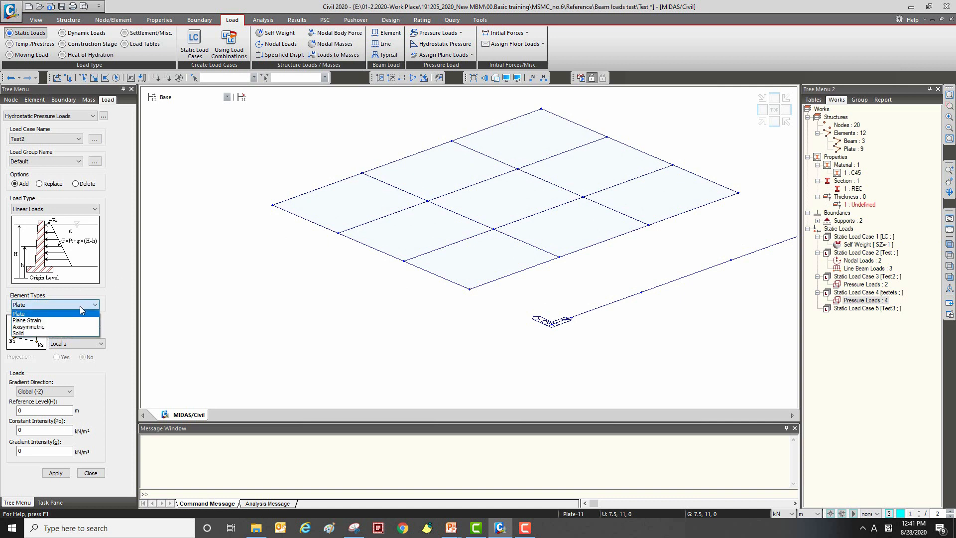
{"action": "left_click", "coordinate": [53, 315]}
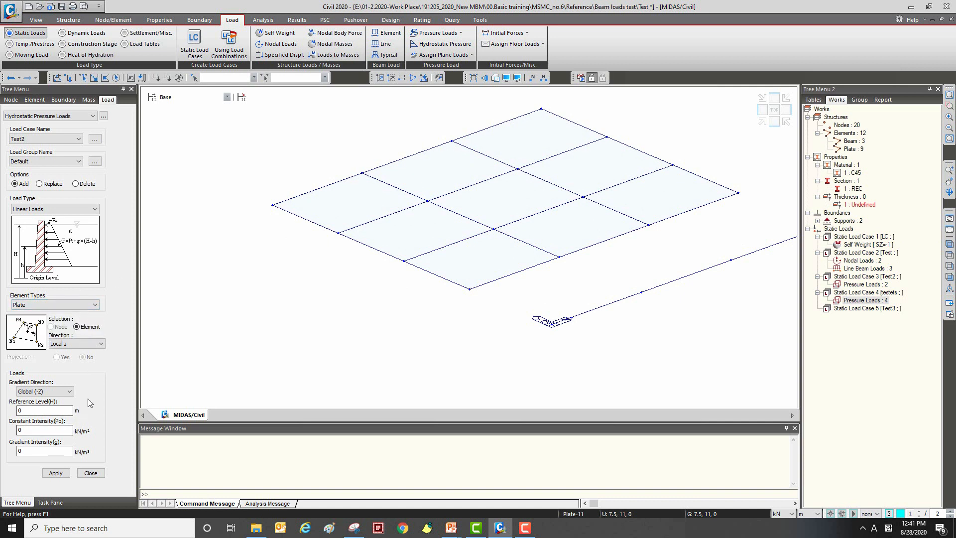
{"action": "left_click", "coordinate": [59, 391]}
{"action": "left_click", "coordinate": [61, 382]}
{"action": "left_click", "coordinate": [97, 348]}
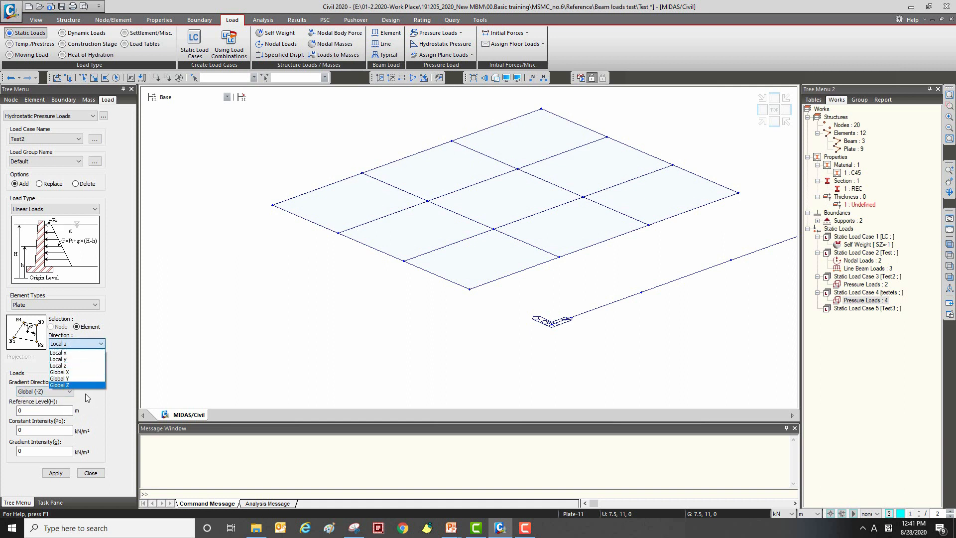
{"action": "left_click", "coordinate": [89, 366]}
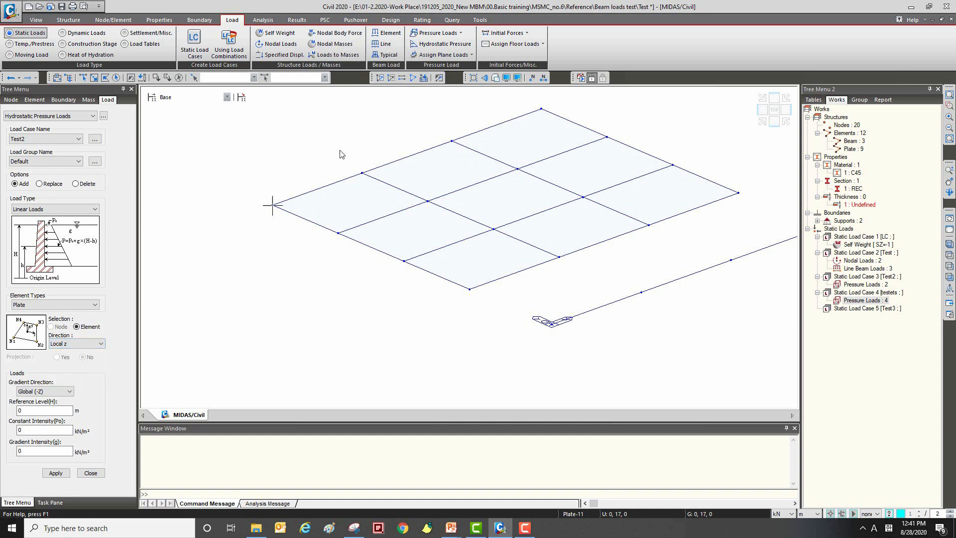
Step: Show the element local axes to check the orientation of the plates and turn their display off again
{"action": "left_click", "coordinate": [507, 78]}
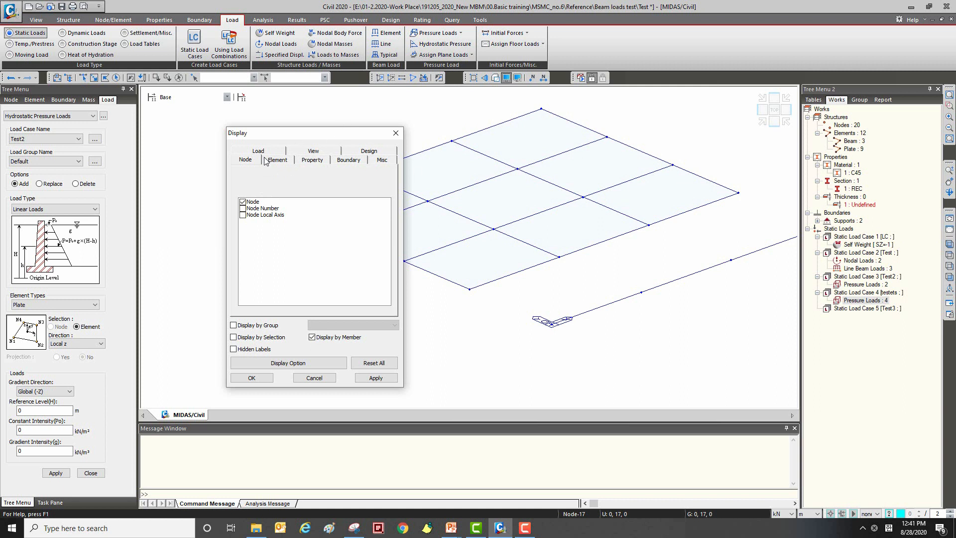
{"action": "left_click", "coordinate": [396, 133]}
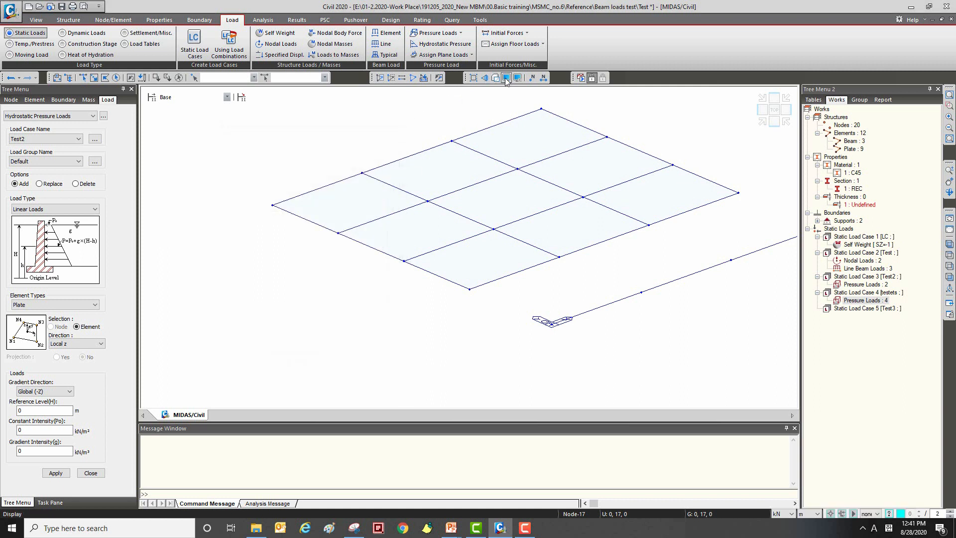
{"action": "left_click", "coordinate": [506, 78]}
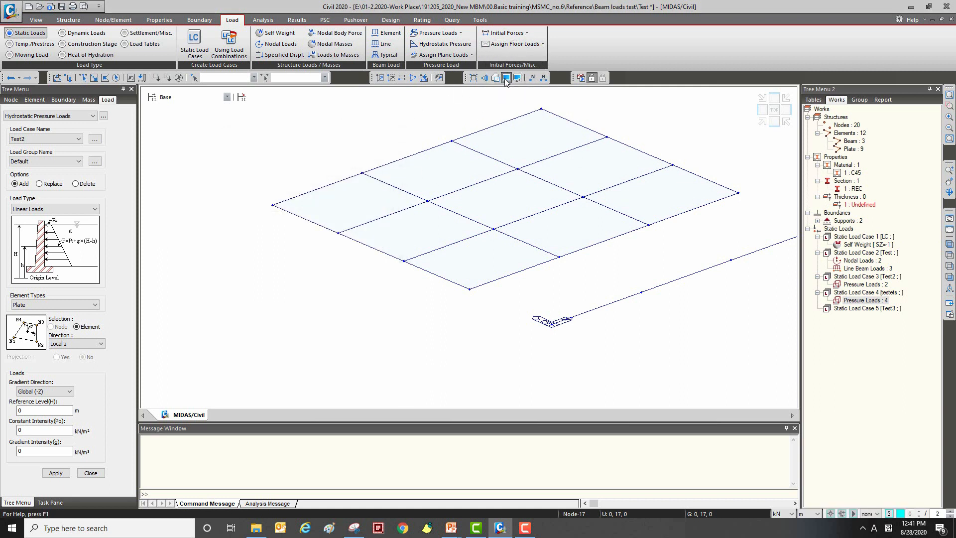
{"action": "left_click", "coordinate": [441, 162]}
{"action": "left_click_drag", "start_coordinate": [414, 139], "coordinate": [222, 107]}
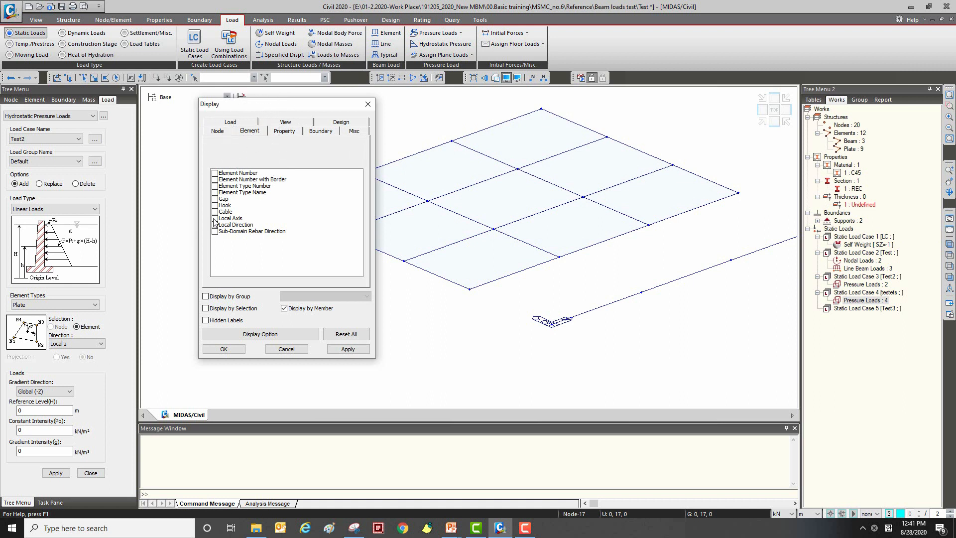
{"action": "left_click", "coordinate": [215, 218]}
{"action": "left_click", "coordinate": [346, 349]}
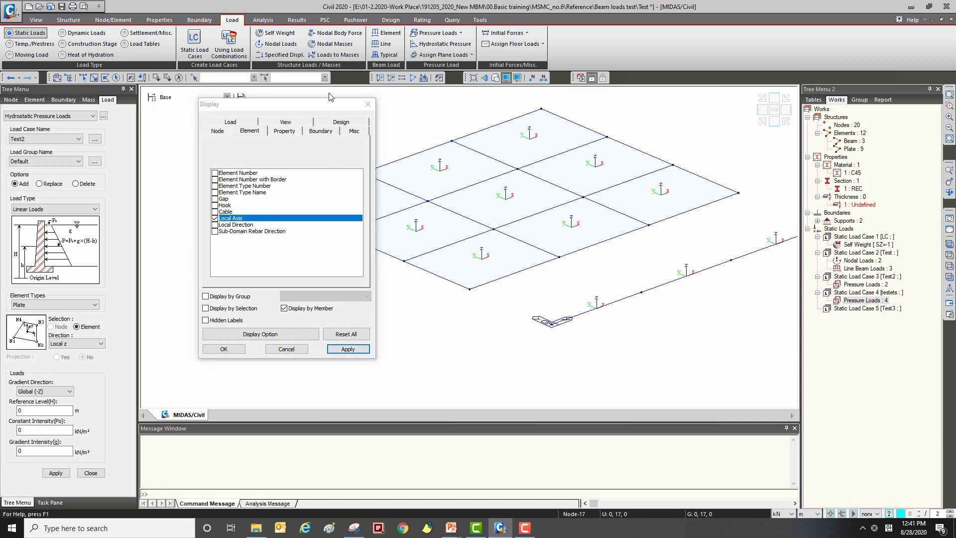
{"action": "left_click_drag", "start_coordinate": [295, 111], "coordinate": [252, 114]}
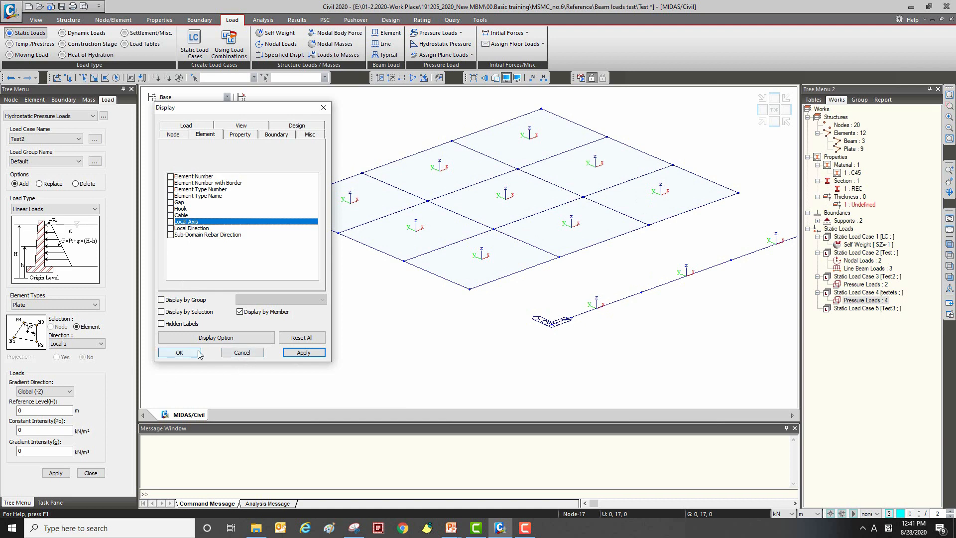
{"action": "left_click", "coordinate": [179, 352]}
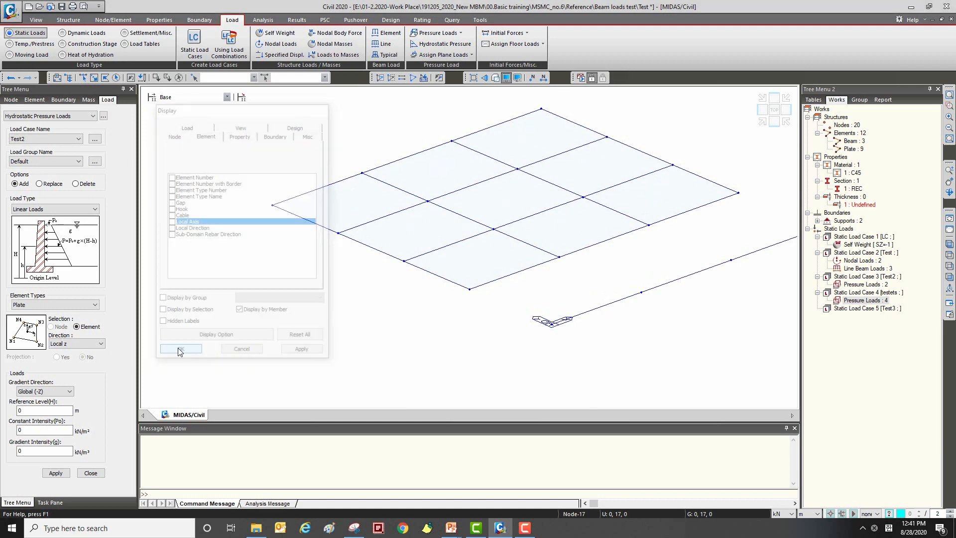
Step: Set the gradient direction to Global (-X), reference level to 15 m, constant intensity to 3 and gradient intensity to 5
{"action": "left_click", "coordinate": [50, 410]}
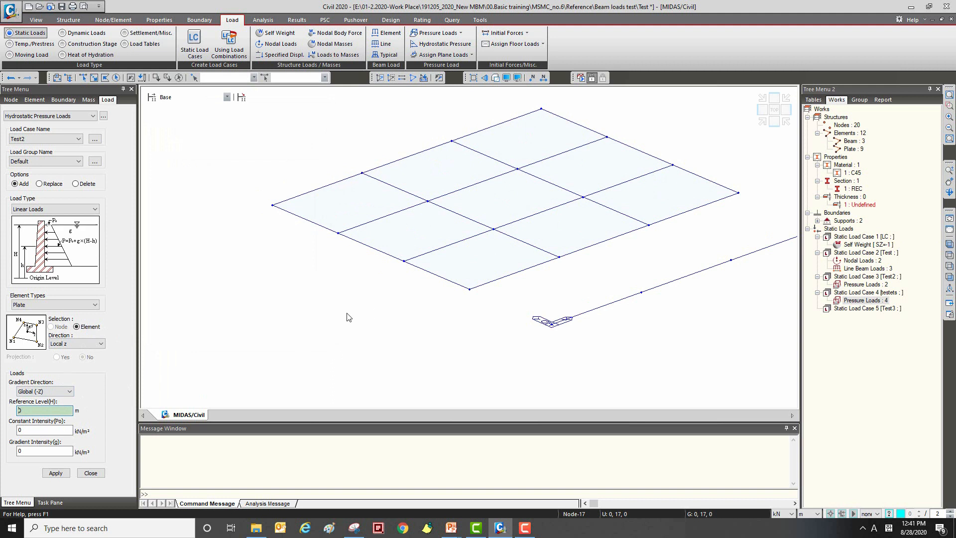
{"action": "left_click", "coordinate": [52, 391]}
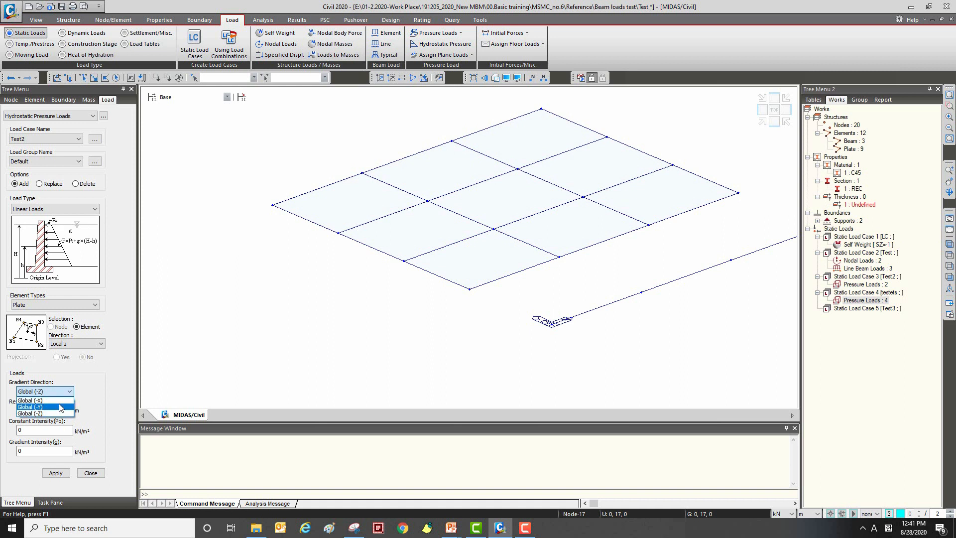
{"action": "left_click", "coordinate": [37, 401]}
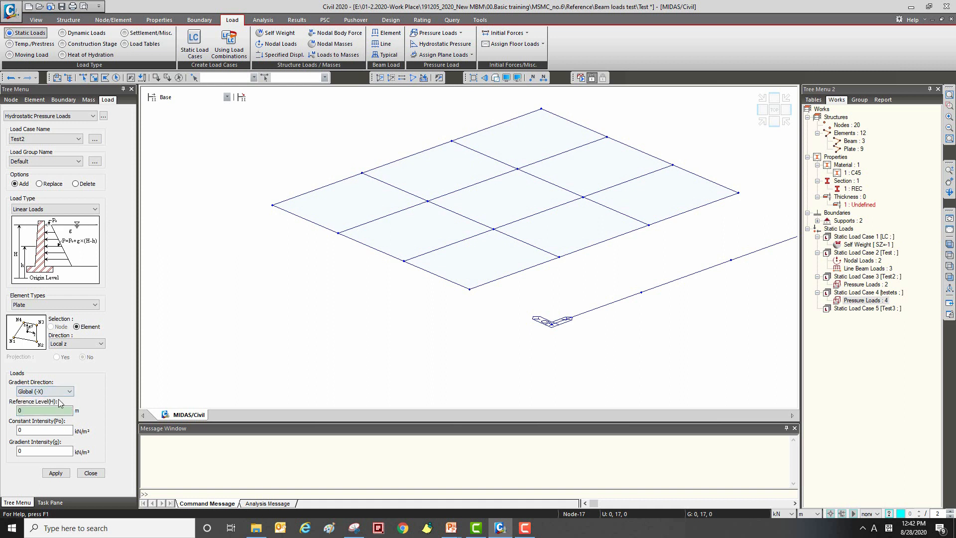
{"action": "left_click", "coordinate": [70, 409]}
{"action": "left_click", "coordinate": [732, 194]}
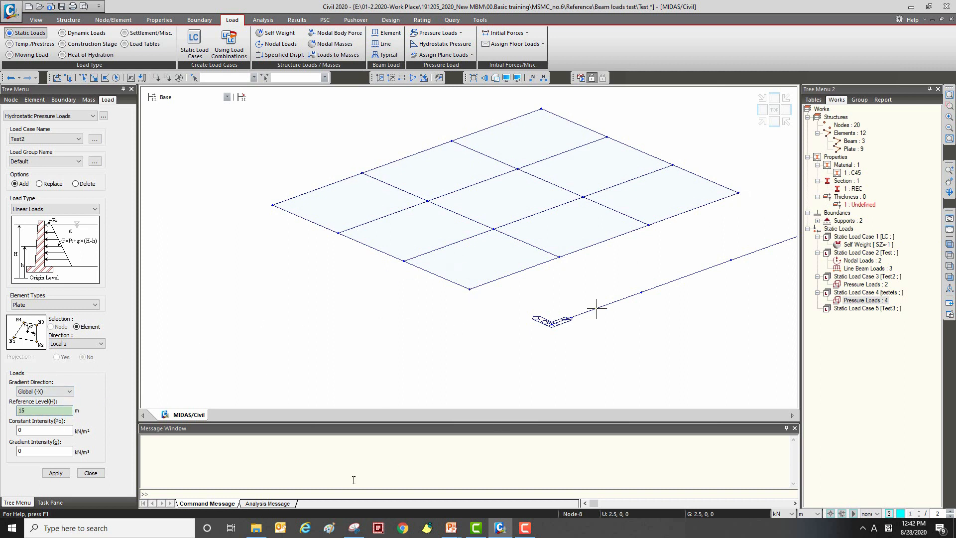
{"action": "left_click", "coordinate": [61, 431]}
{"action": "left_click", "coordinate": [62, 450]}
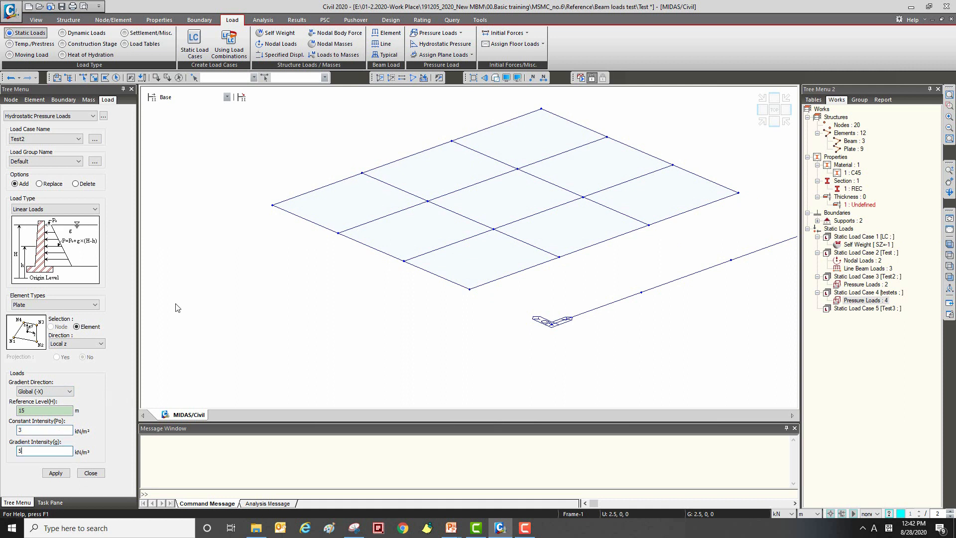
Step: Apply the hydrostatic pressure in load case Test2 to the three plates in the row nearest the beam line and close the command
{"action": "left_click", "coordinate": [613, 228]}
{"action": "left_click", "coordinate": [662, 196]}
{"action": "left_click", "coordinate": [482, 260]}
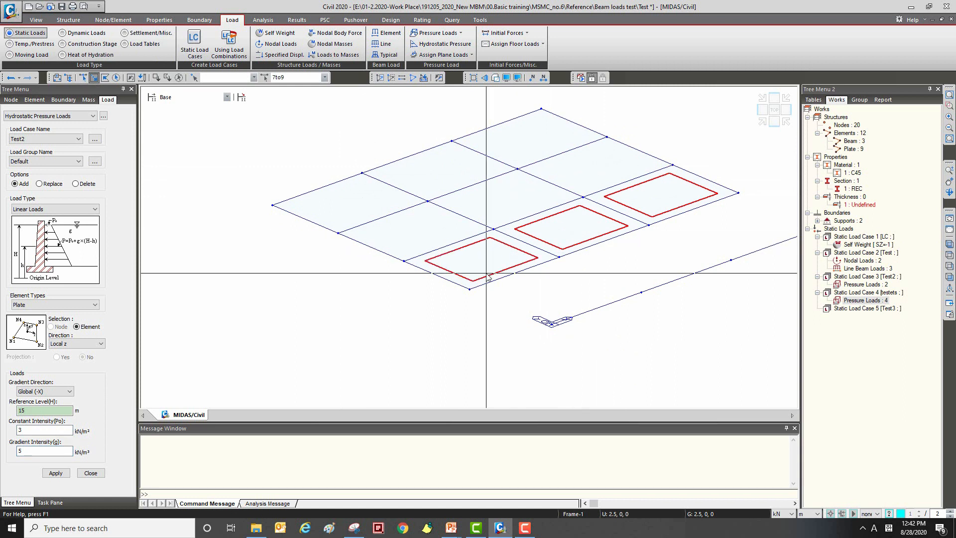
{"action": "left_click", "coordinate": [56, 473]}
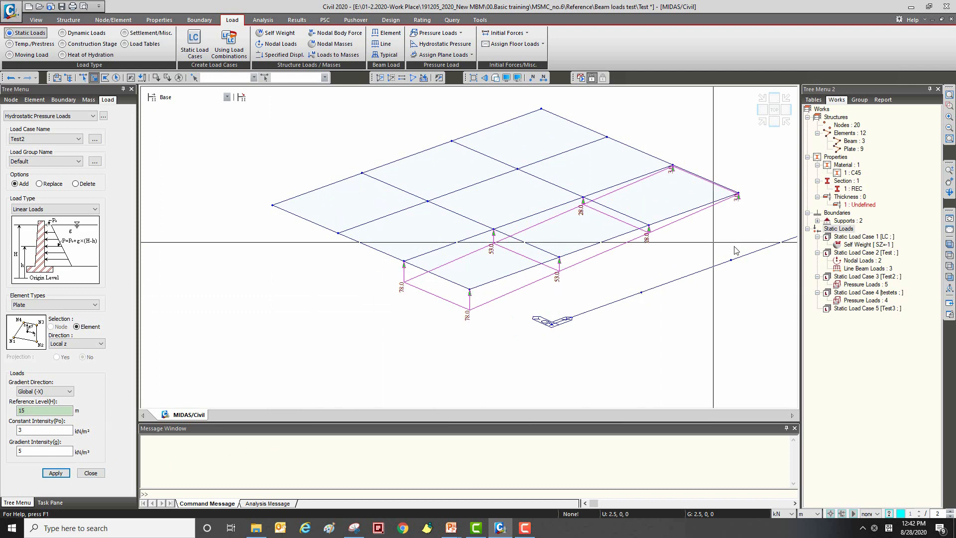
{"action": "middle_click_drag", "start_coordinate": [616, 243], "coordinate": [600, 269], "text": "ctrl"}
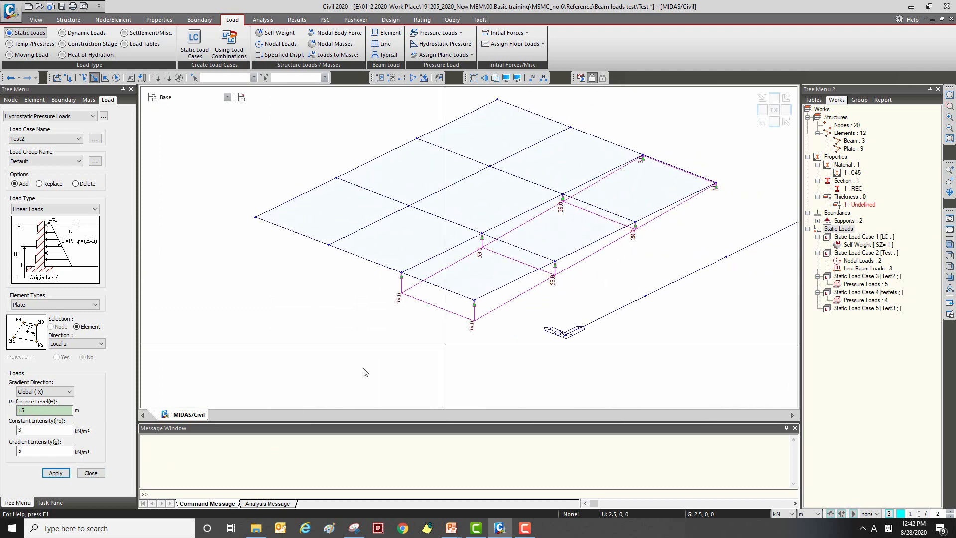
{"action": "left_click", "coordinate": [90, 473]}
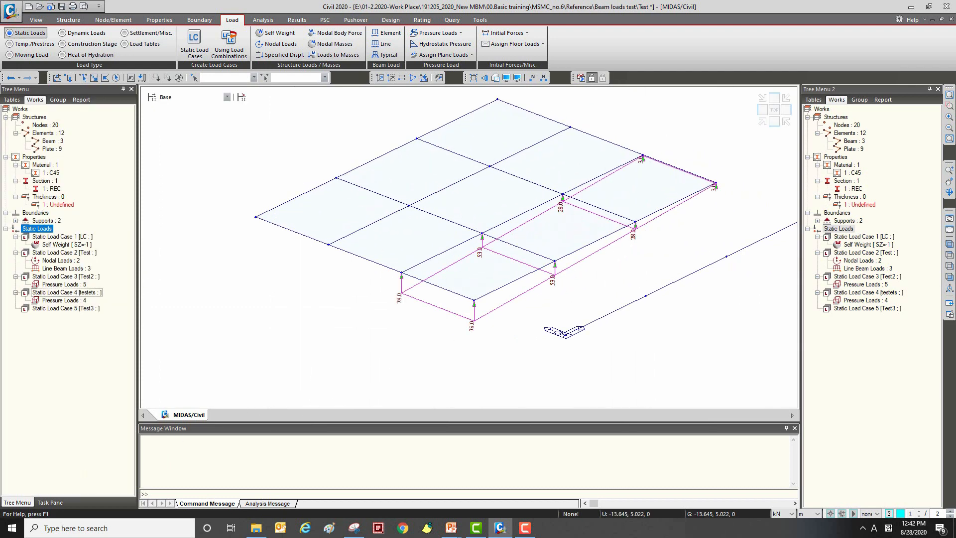
Step: Display and undisplay the pressure loads of load case testets to clear the load symbols from the plates
{"action": "right_click", "coordinate": [867, 301]}
{"action": "left_click", "coordinate": [882, 320]}
{"action": "right_click", "coordinate": [876, 302]}
{"action": "left_click", "coordinate": [905, 332]}
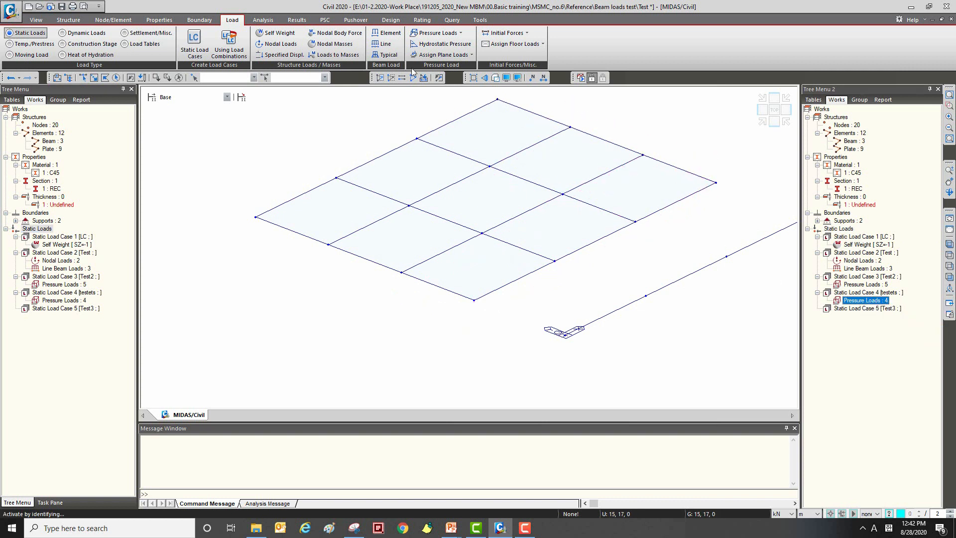
Step: Look over the Plane Load Type definition and the Assign Plane Loads settings, closing each without changes
{"action": "left_click", "coordinate": [472, 54]}
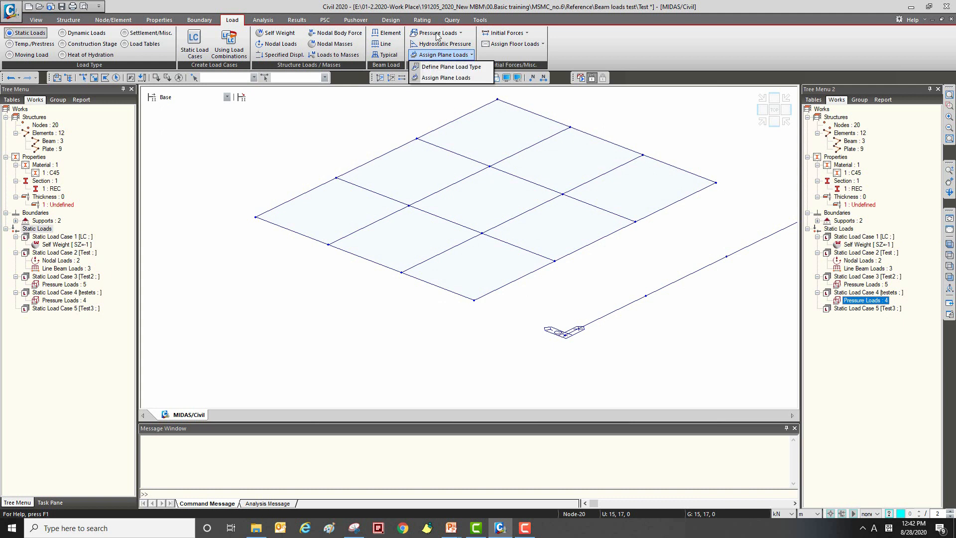
{"action": "left_click", "coordinate": [452, 67]}
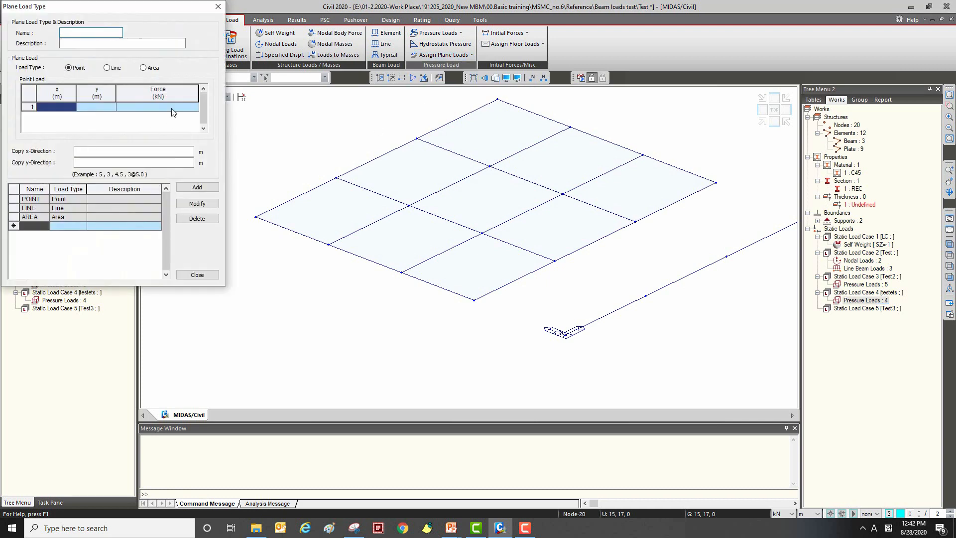
{"action": "left_click", "coordinate": [218, 8]}
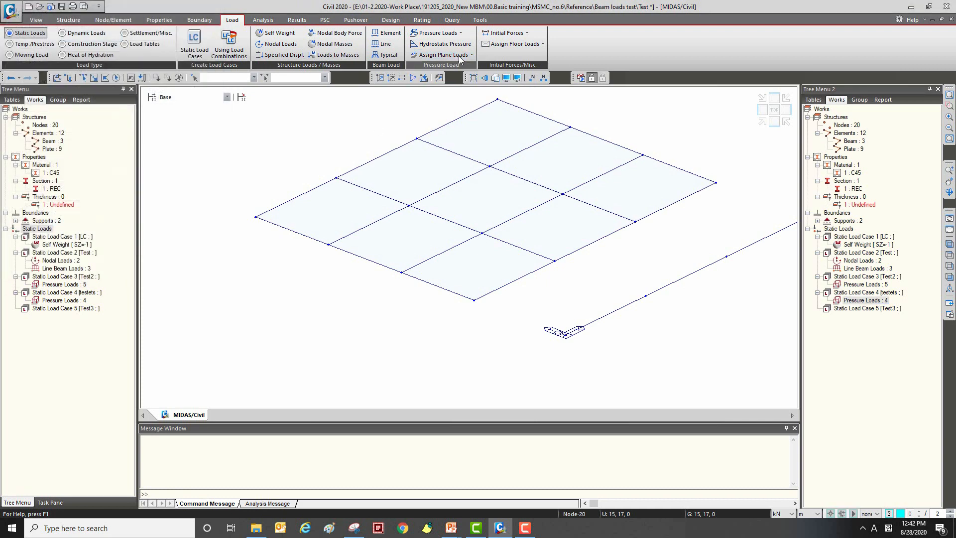
{"action": "left_click", "coordinate": [471, 55]}
{"action": "left_click", "coordinate": [465, 79]}
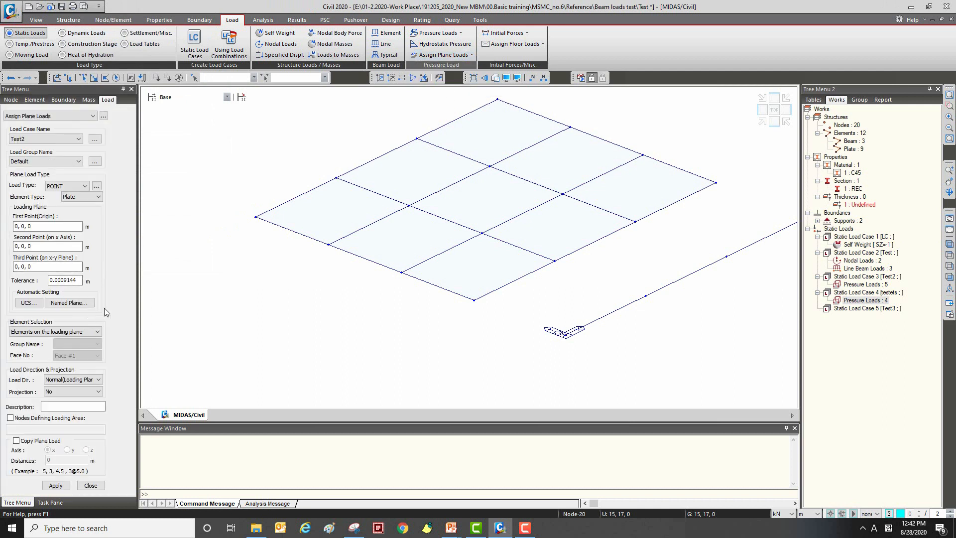
{"action": "left_click", "coordinate": [91, 486]}
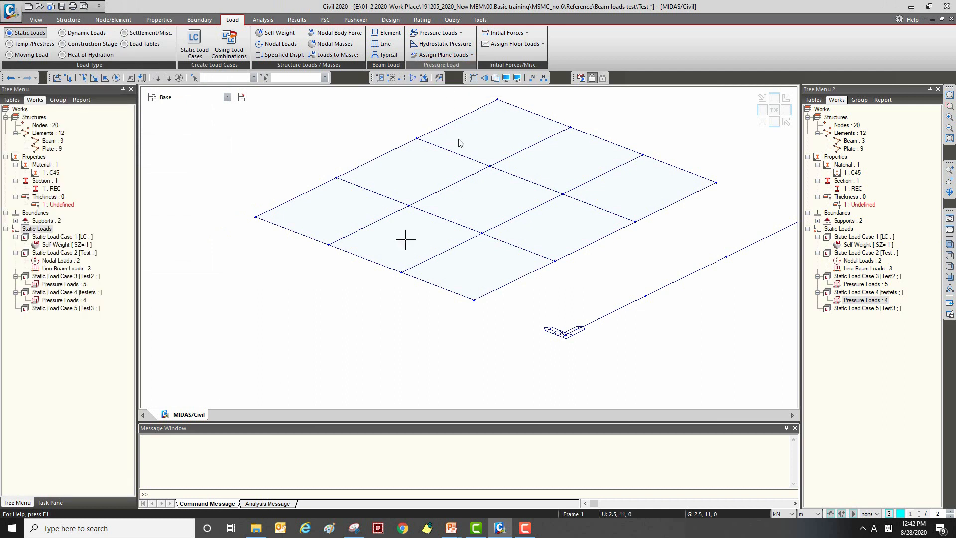
Step: Review the POINT, LINE and AREA definitions in the plane load types and close the definition without changes
{"action": "left_click", "coordinate": [472, 54]}
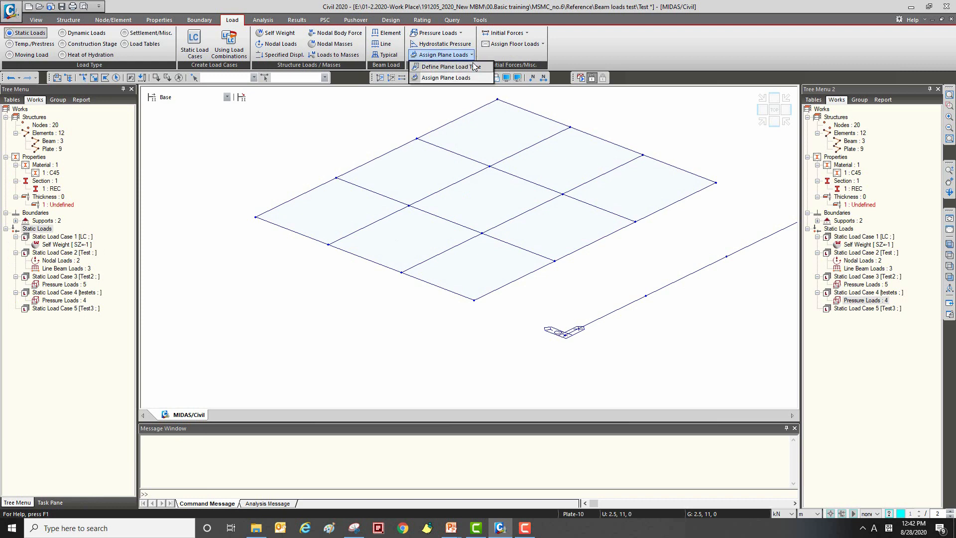
{"action": "left_click", "coordinate": [451, 66]}
{"action": "left_click_drag", "start_coordinate": [80, 9], "coordinate": [112, 47]}
{"action": "left_click", "coordinate": [78, 238]}
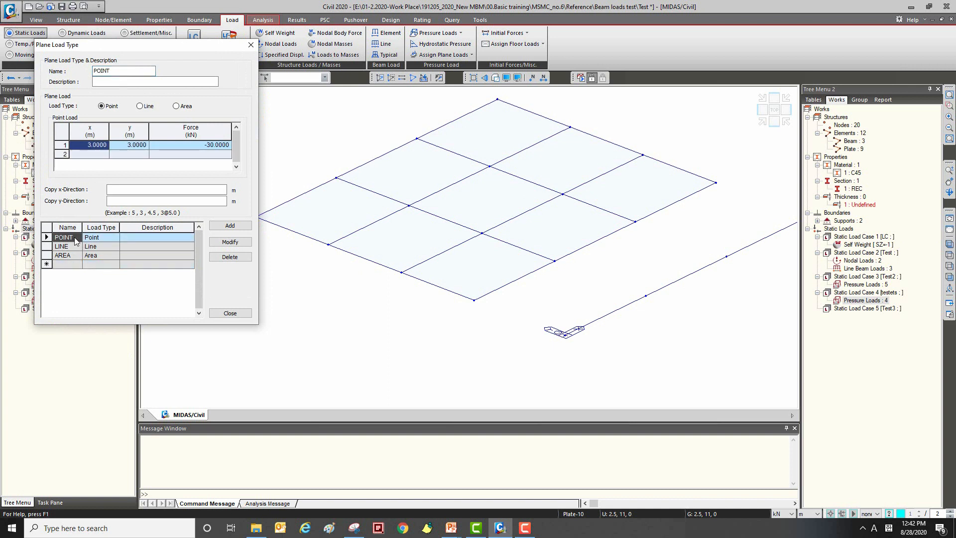
{"action": "key", "text": "Down"}
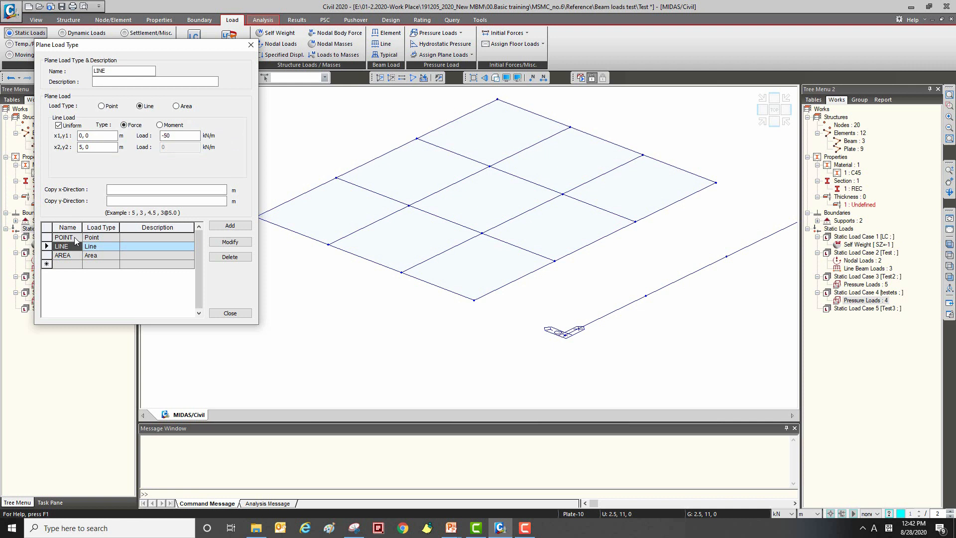
{"action": "key", "text": "Down"}
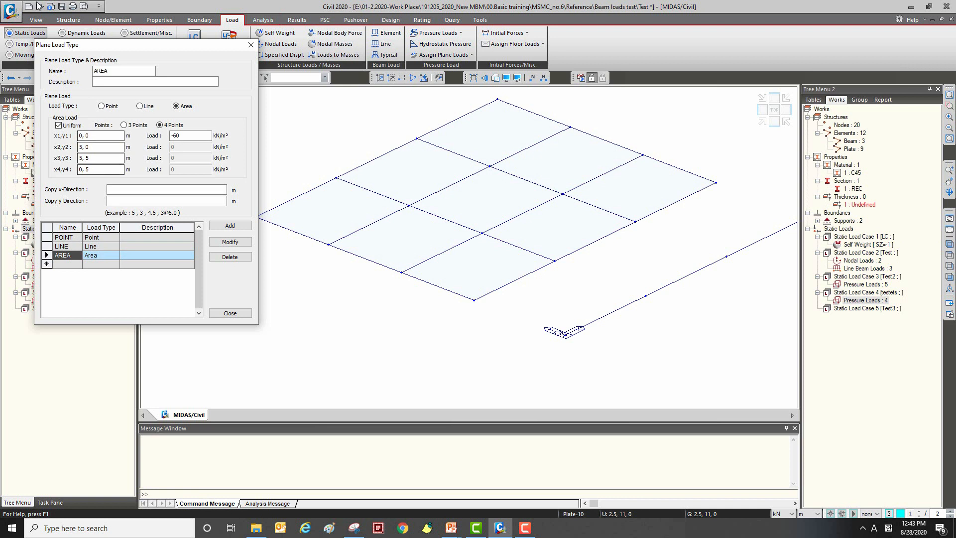
{"action": "left_click", "coordinate": [230, 312]}
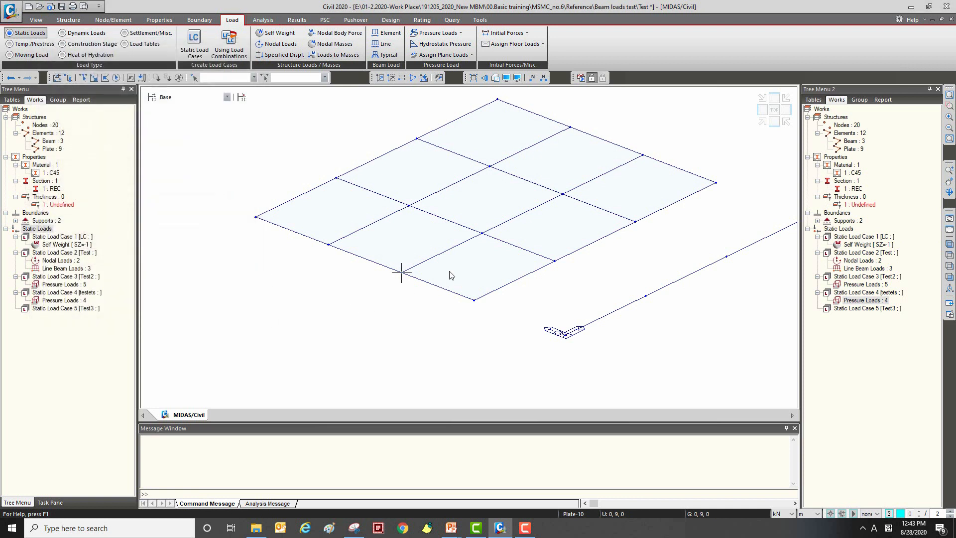
Step: Start assigning plane loads in load case Test3 with the POINT load type
{"action": "left_click", "coordinate": [468, 55]}
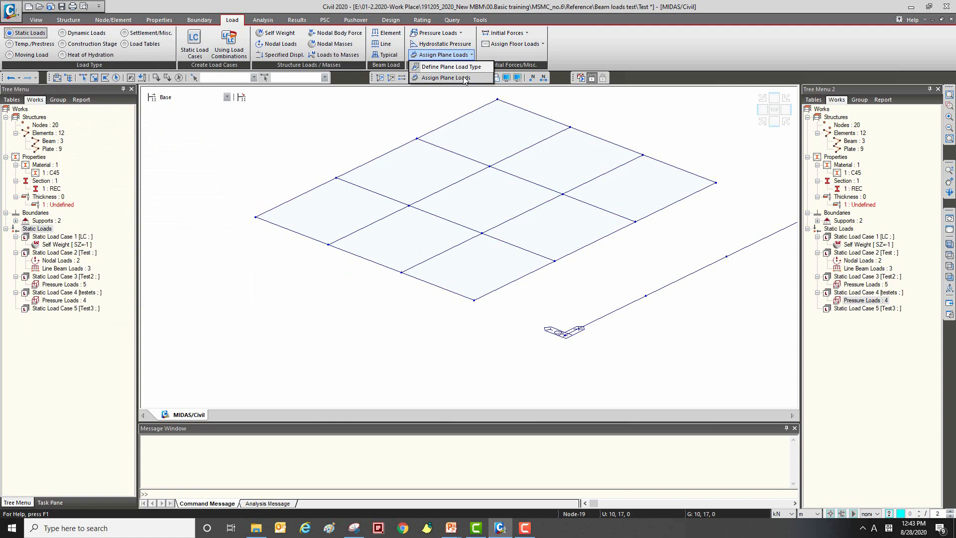
{"action": "left_click", "coordinate": [437, 78]}
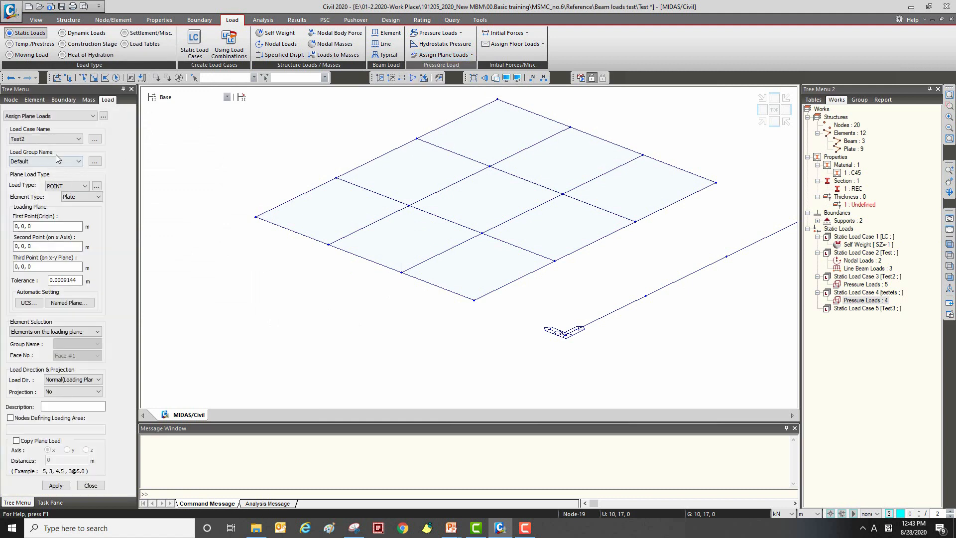
{"action": "left_click", "coordinate": [63, 141]}
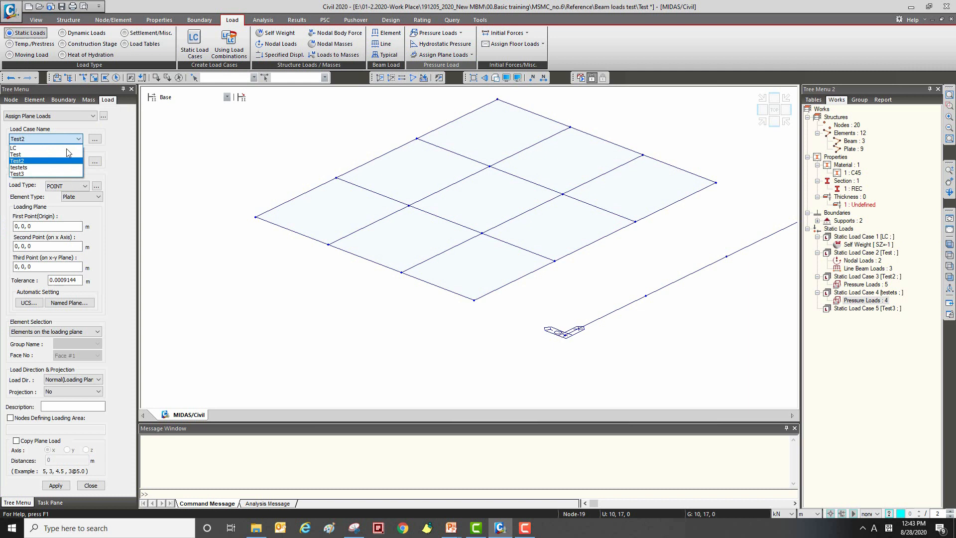
{"action": "left_click", "coordinate": [59, 174]}
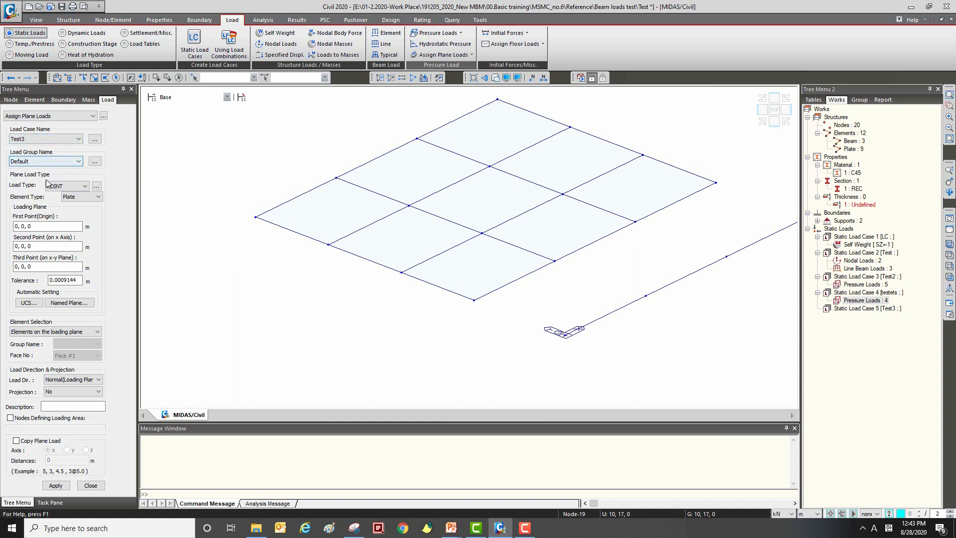
{"action": "left_click", "coordinate": [75, 185]}
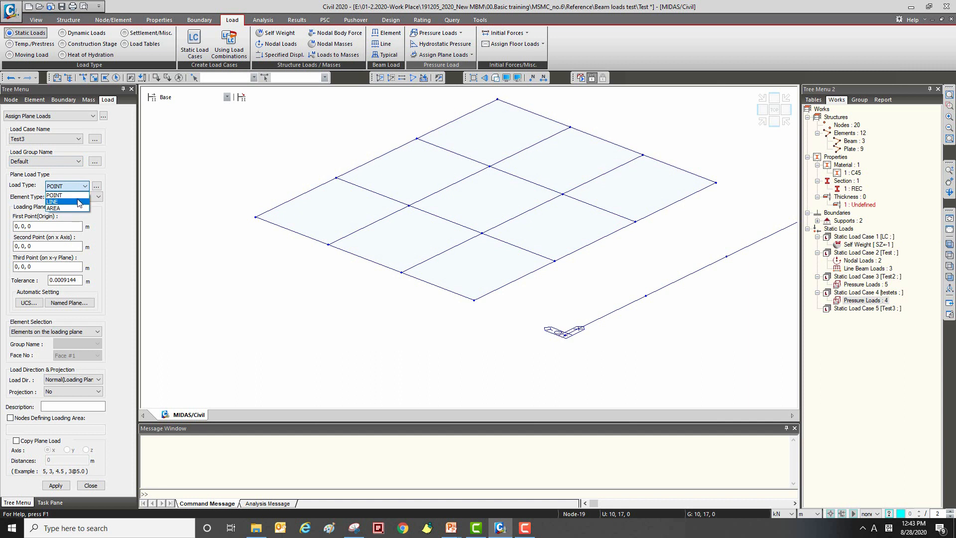
{"action": "left_click", "coordinate": [81, 187]}
{"action": "left_click", "coordinate": [81, 187]}
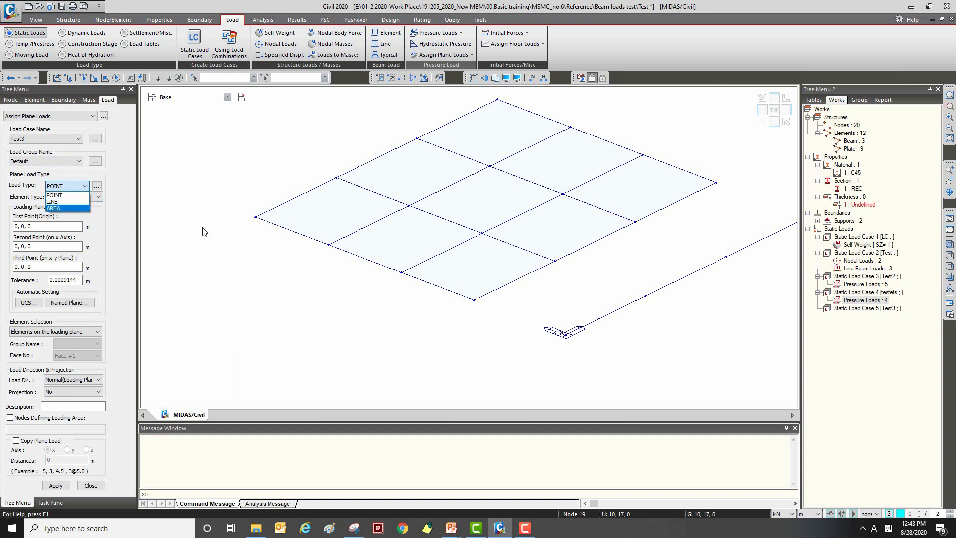
{"action": "left_click", "coordinate": [81, 186]}
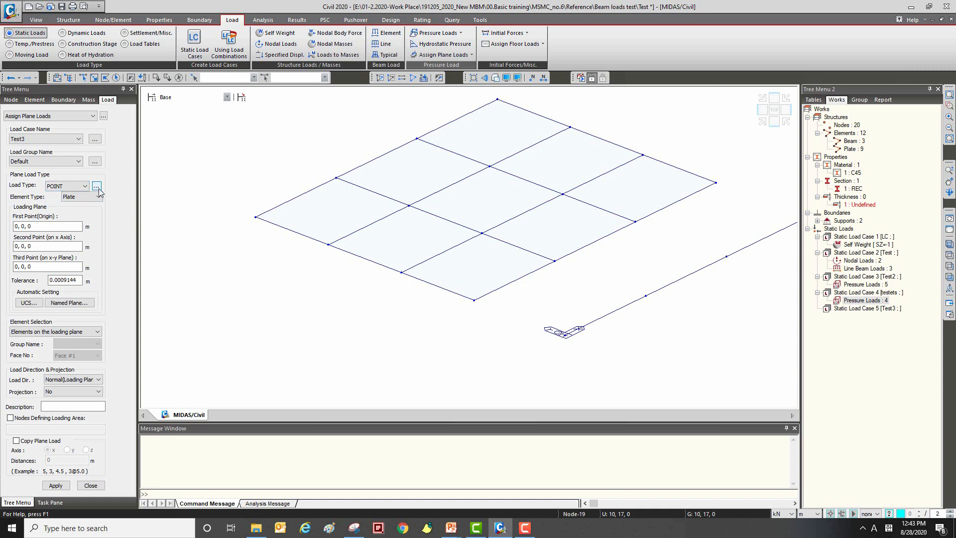
Step: Check the element type options for the plane load, keeping Plate
{"action": "left_click", "coordinate": [97, 187]}
{"action": "left_click", "coordinate": [97, 187]}
{"action": "left_click", "coordinate": [97, 197]}
{"action": "left_click", "coordinate": [94, 196]}
{"action": "left_click", "coordinate": [99, 197]}
{"action": "left_click", "coordinate": [103, 206]}
Step: Define the loading plane from plate grid corners: origin 0, 5, 0, x-axis point 15, 5, 0 and third point 15, 17, 0
{"action": "left_click", "coordinate": [37, 228]}
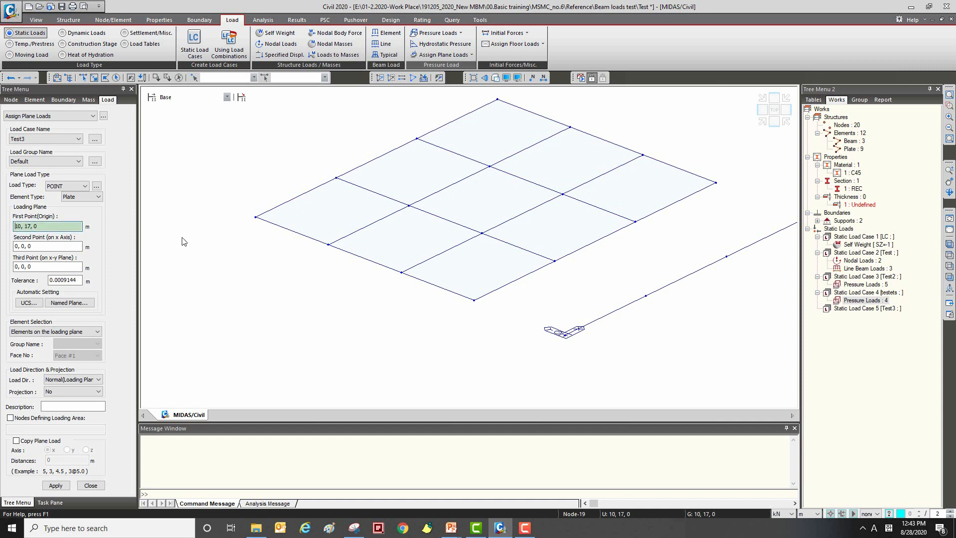
{"action": "left_click", "coordinate": [480, 301]}
{"action": "left_click", "coordinate": [480, 300]}
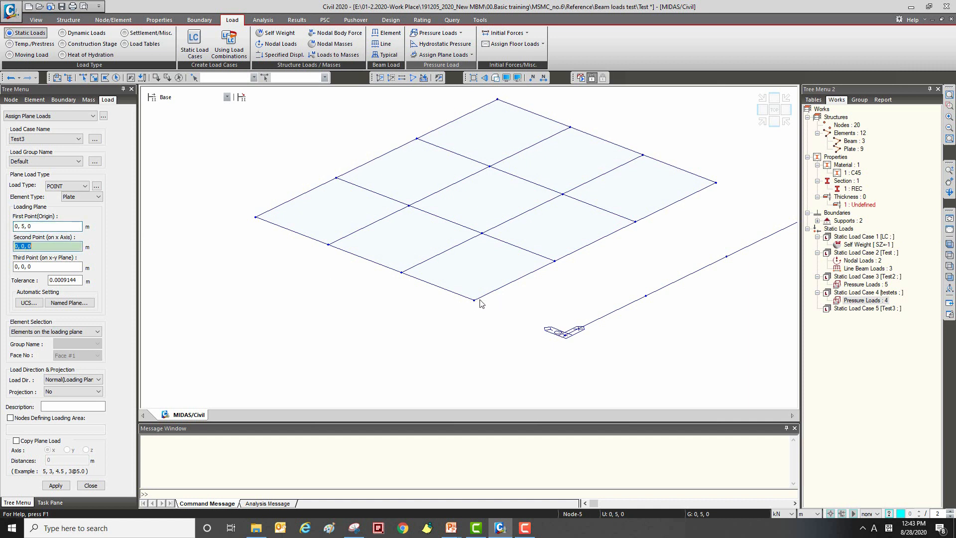
{"action": "left_click", "coordinate": [716, 182]}
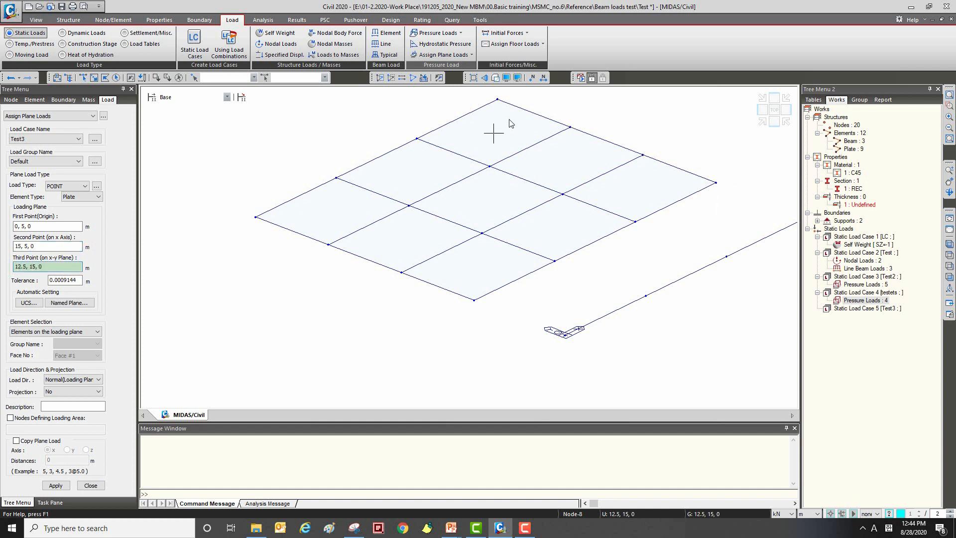
{"action": "left_click", "coordinate": [491, 96]}
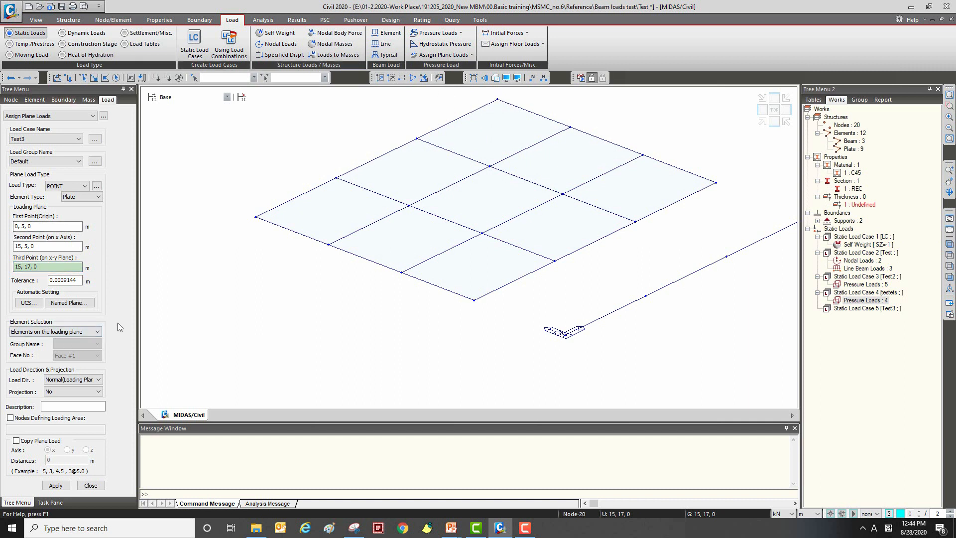
Step: Apply the POINT plane load to the elements on the loading plane, normal to the plane and without projection
{"action": "left_click", "coordinate": [89, 331]}
{"action": "left_click", "coordinate": [88, 329]}
{"action": "left_click", "coordinate": [56, 486]}
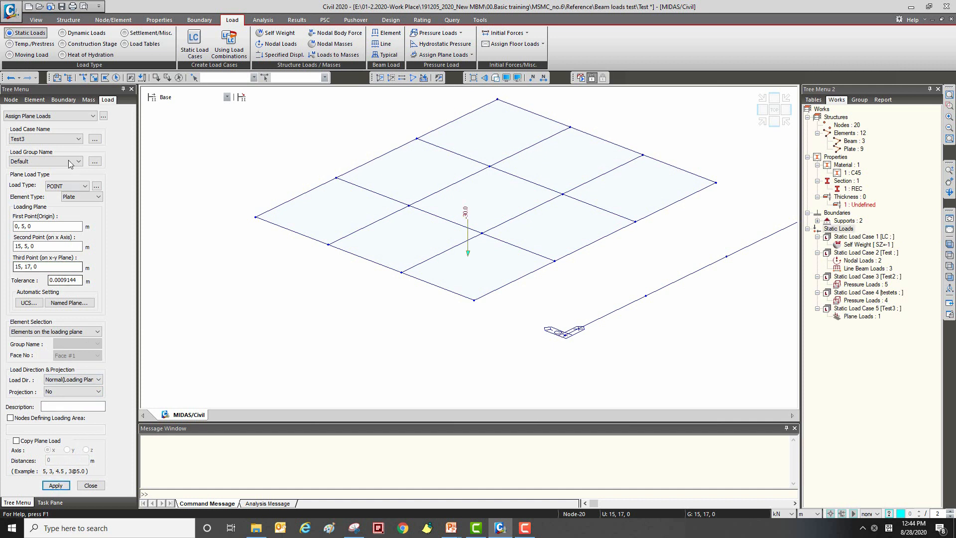
Step: Assign the LINE plane load to load case Test3 on the same loading plane
{"action": "left_click", "coordinate": [80, 187]}
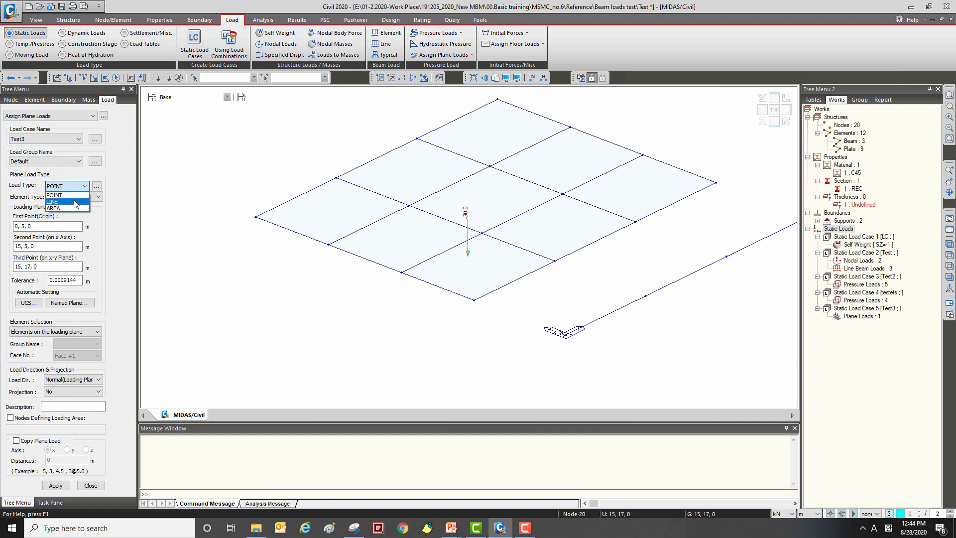
{"action": "left_click", "coordinate": [75, 203]}
{"action": "key", "text": "Return"}
Step: Assign the AREA plane load to load case Test3 on the same loading plane and close the command
{"action": "left_click", "coordinate": [79, 186]}
{"action": "left_click", "coordinate": [76, 212]}
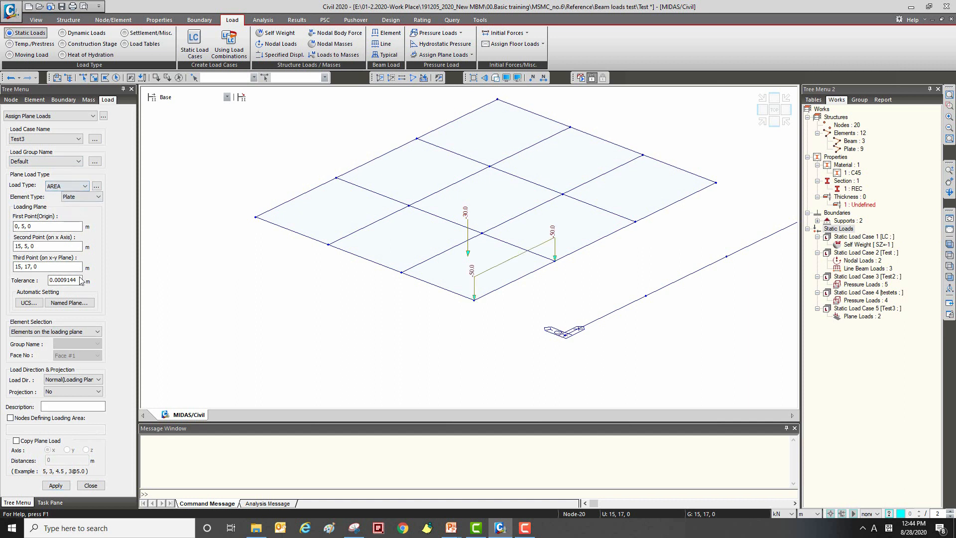
{"action": "left_click", "coordinate": [68, 486]}
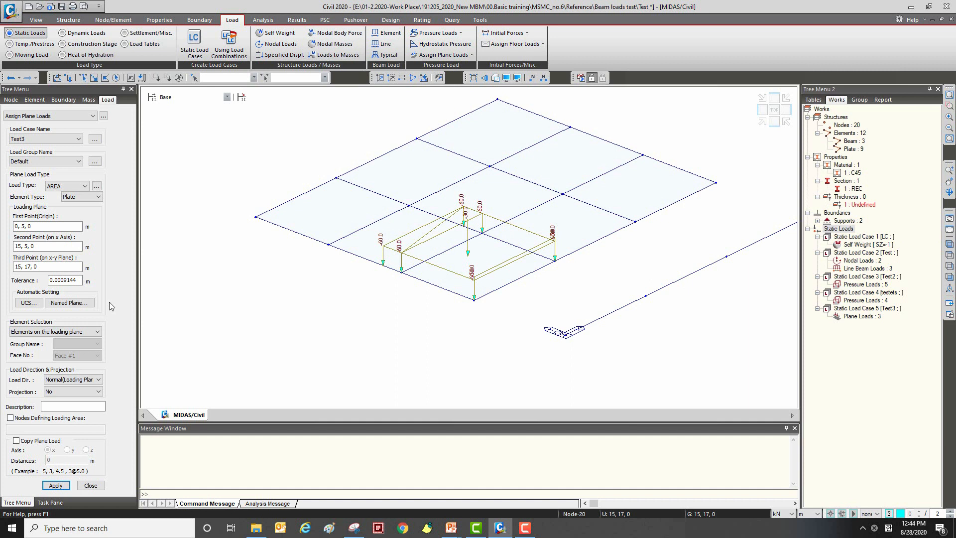
{"action": "left_click", "coordinate": [92, 486]}
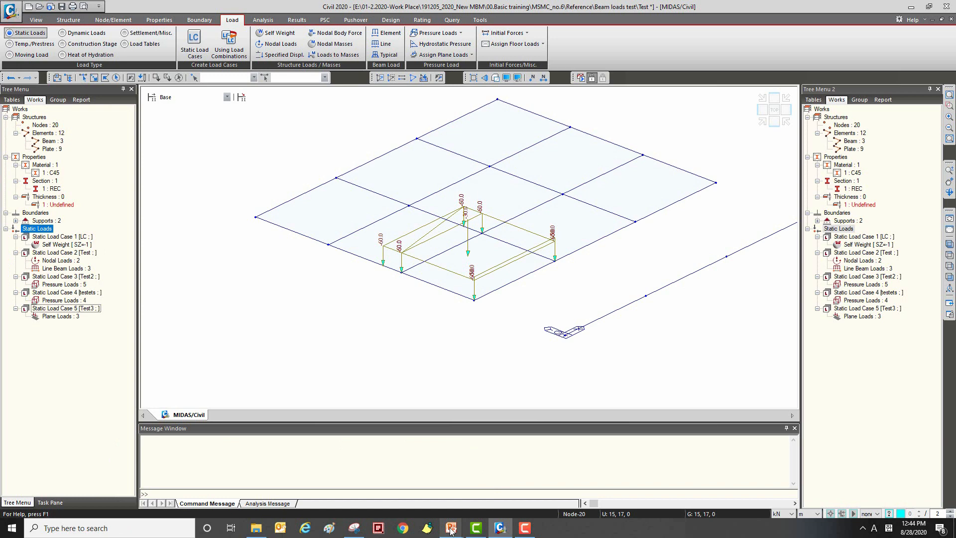
Step: Switch to the PowerPoint slide show at the slide "2. Application models under dead loading"
{"action": "key", "text": "alt+Tab"}
{"action": "key", "text": "alt+Tab"}
{"action": "key", "text": "alt+Tab"}
{"action": "key", "text": "alt+Tab"}
{"action": "key", "text": "alt+Tab"}
{"action": "key", "text": "alt+Tab"}
{"action": "key", "text": "alt+Tab"}
{"action": "key", "text": "alt+Tab"}
{"action": "key", "text": "alt+Tab"}
{"action": "key", "text": "alt+Tab"}
{"action": "key", "text": "alt+Tab"}
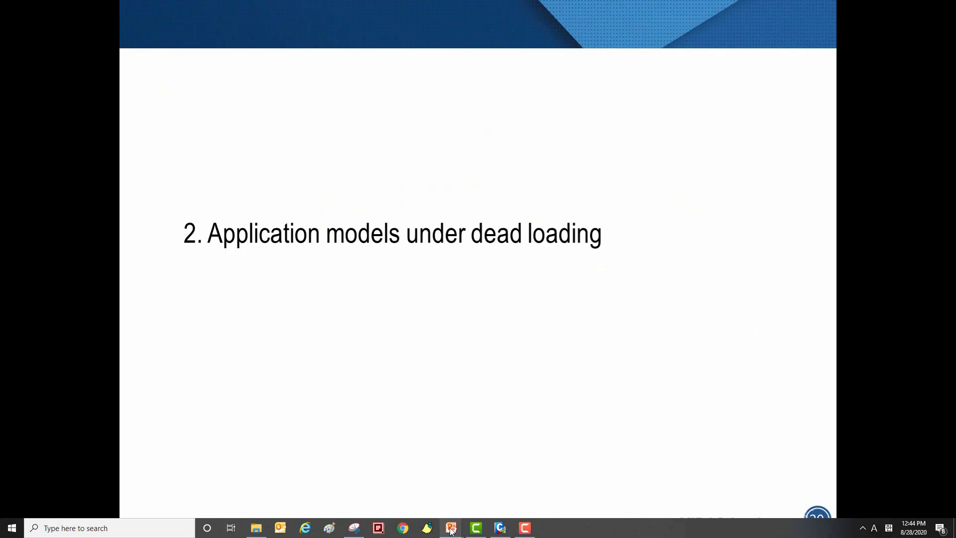